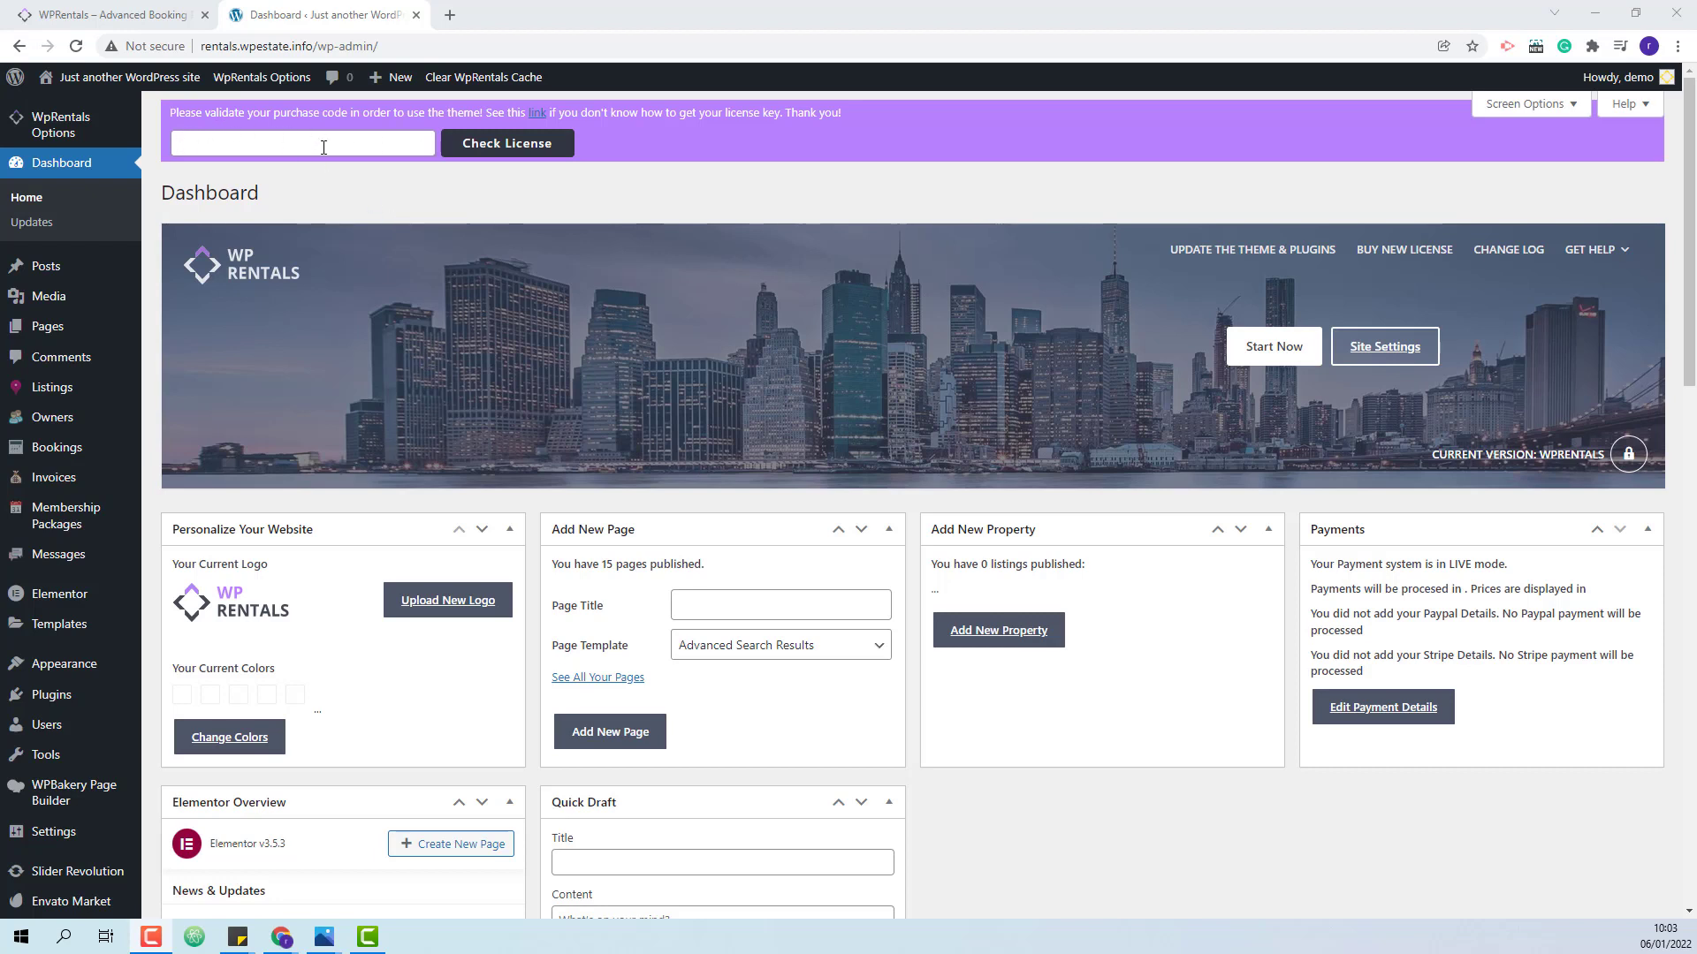
Enter the theme's purchase code in the license field and validate the license.
click(175, 139)
key(ctrl+v)
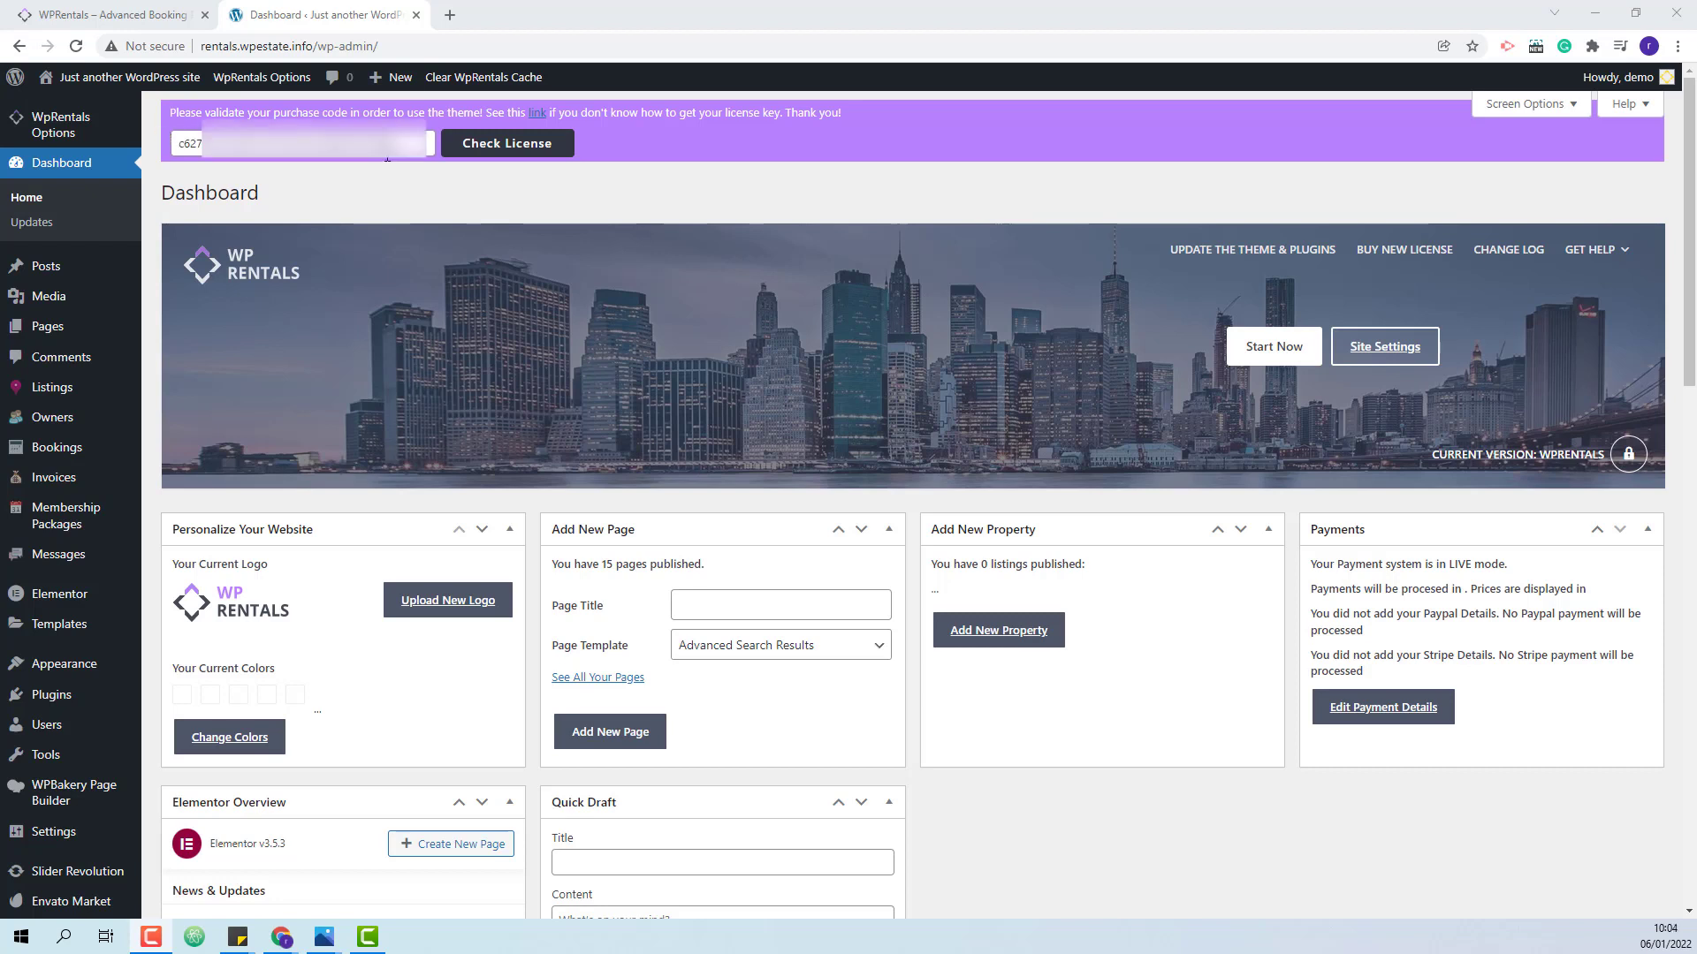
click(505, 143)
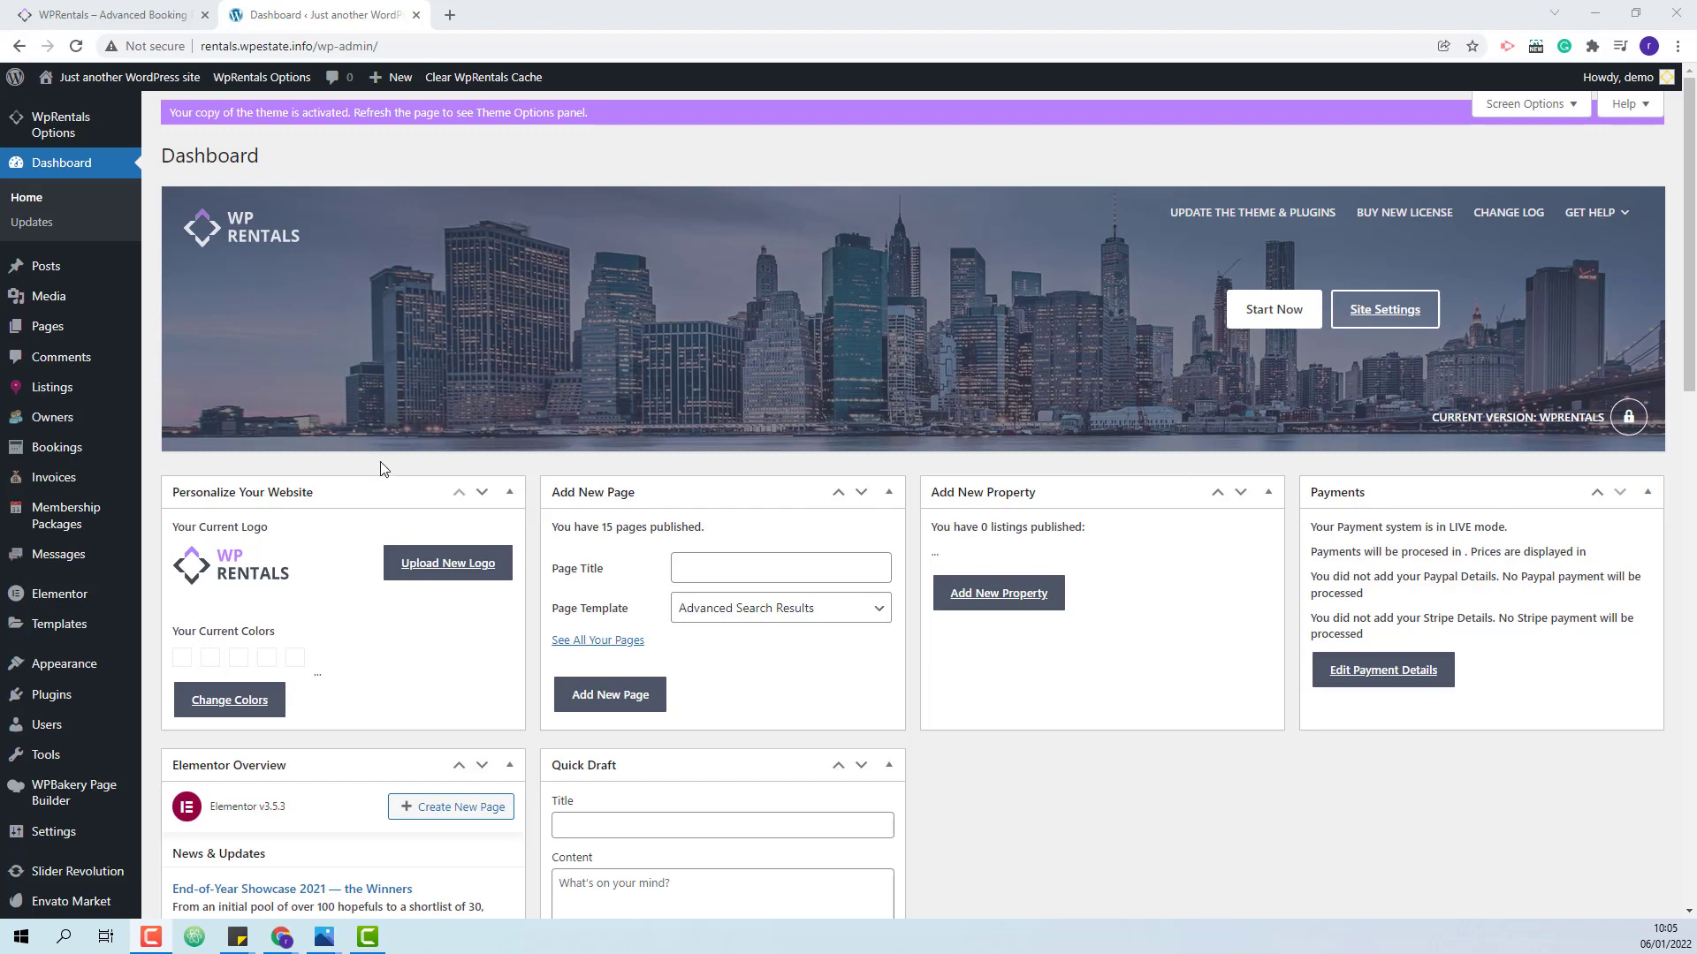
Activate the SVG Support plugin from the installed plugins list.
click(64, 697)
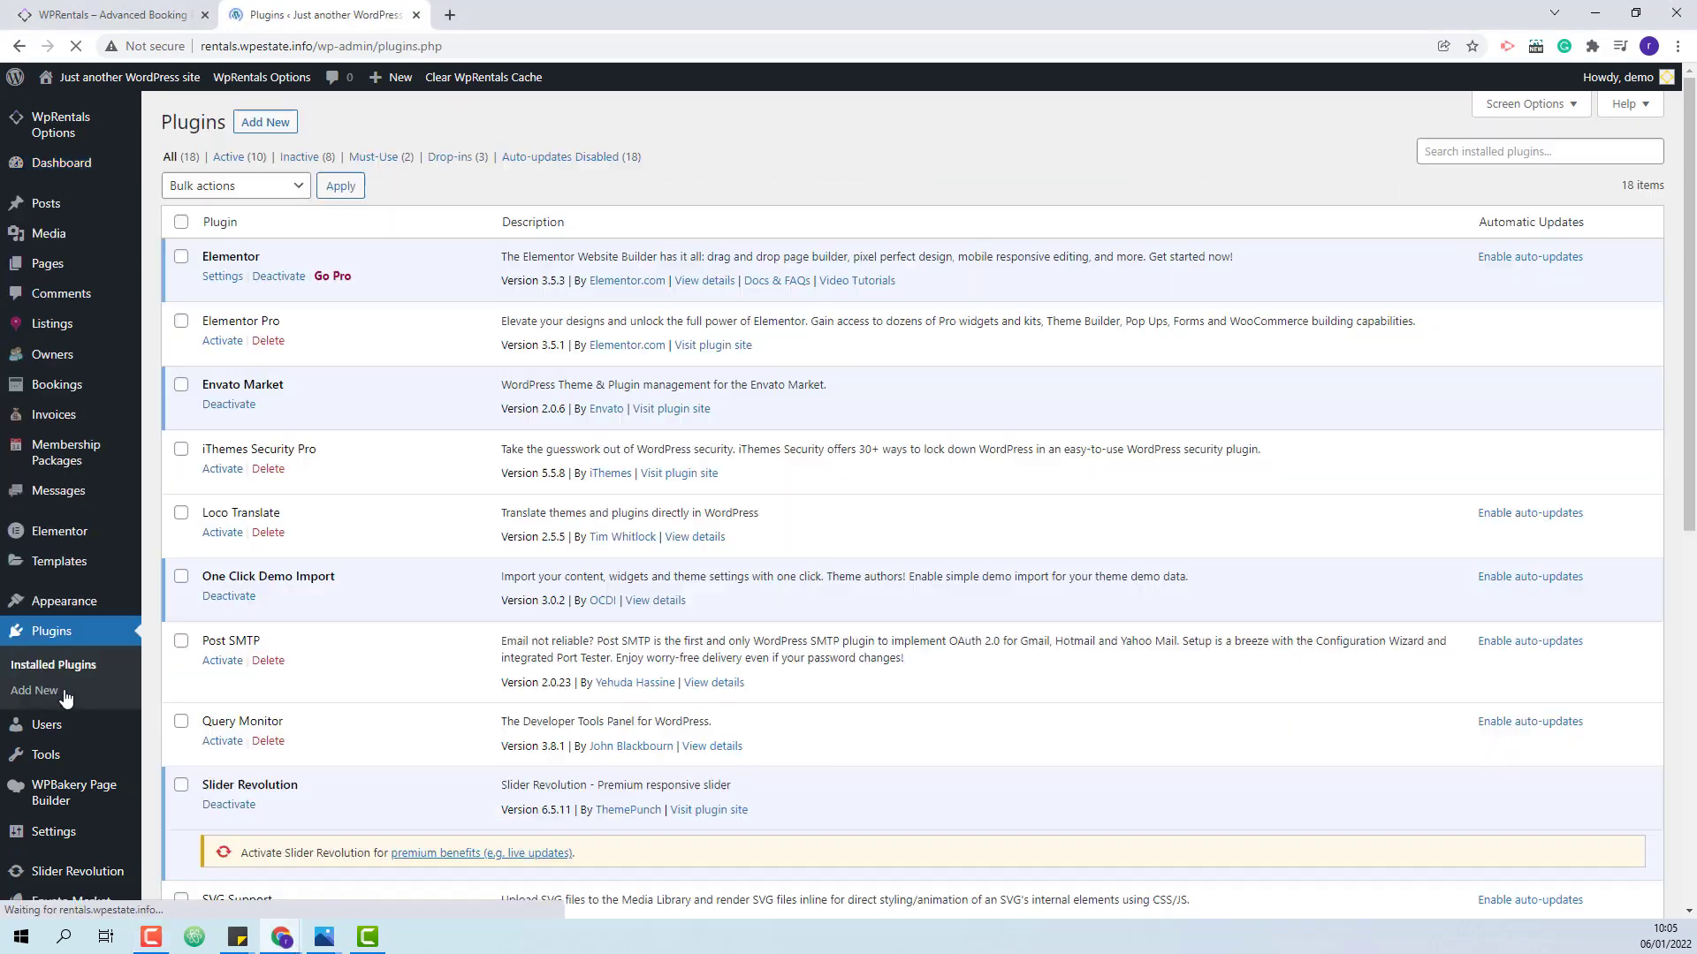
scroll(214, 638, down, 2)
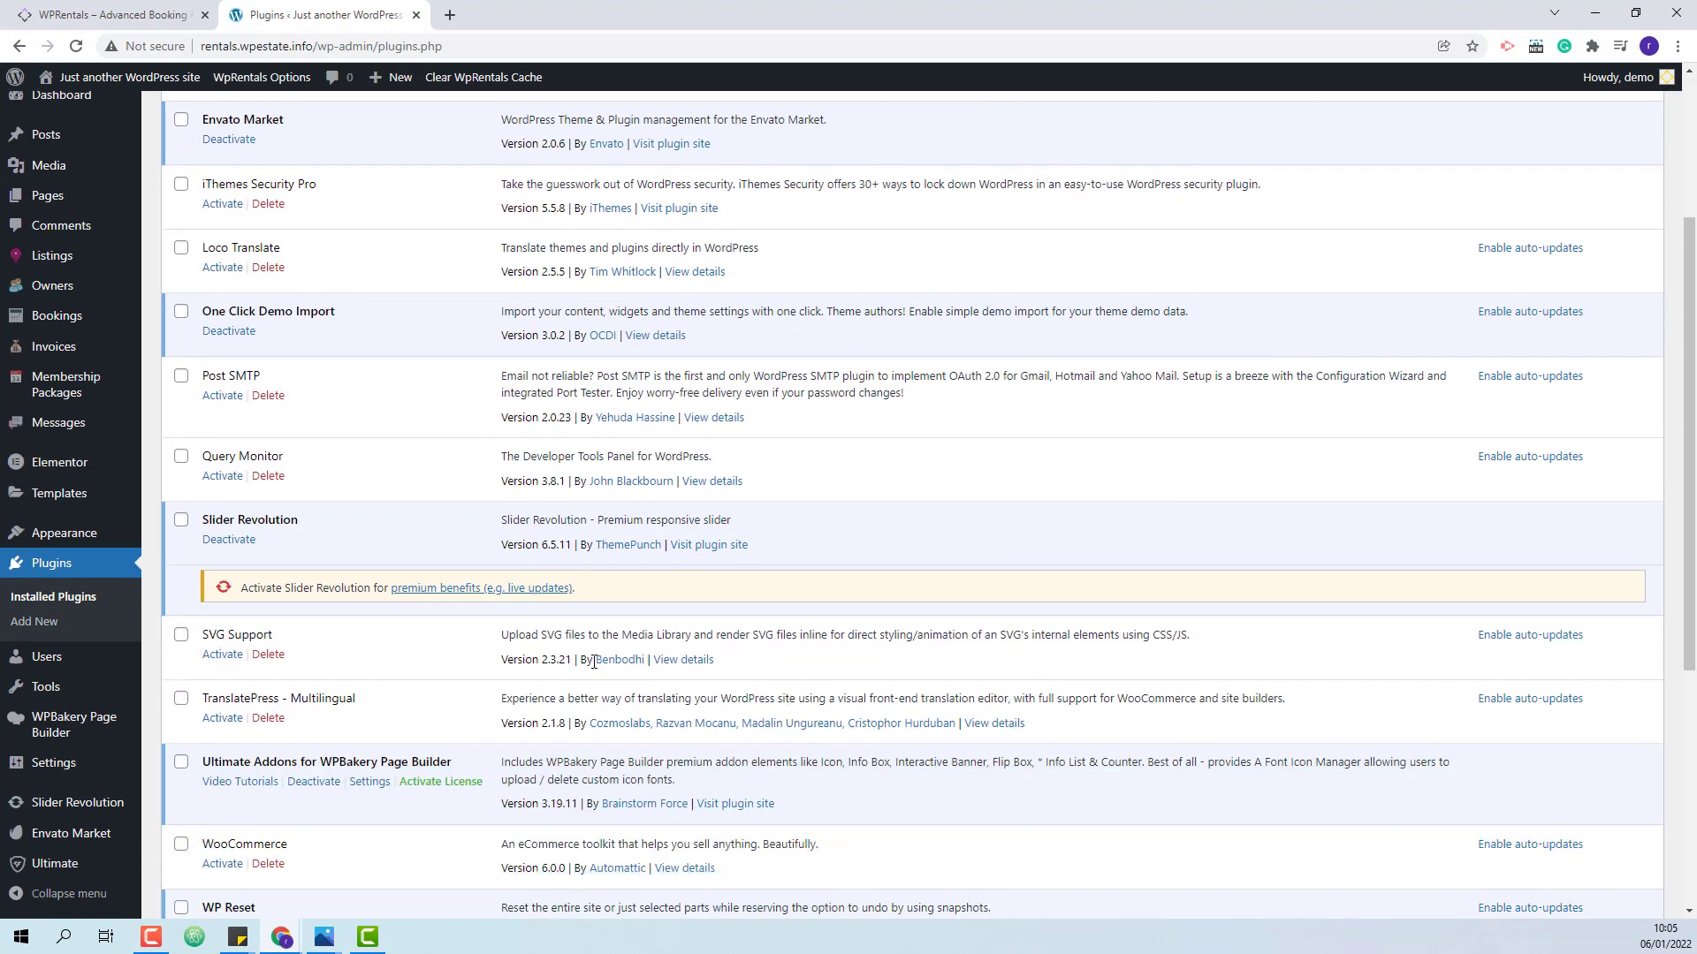
click(216, 655)
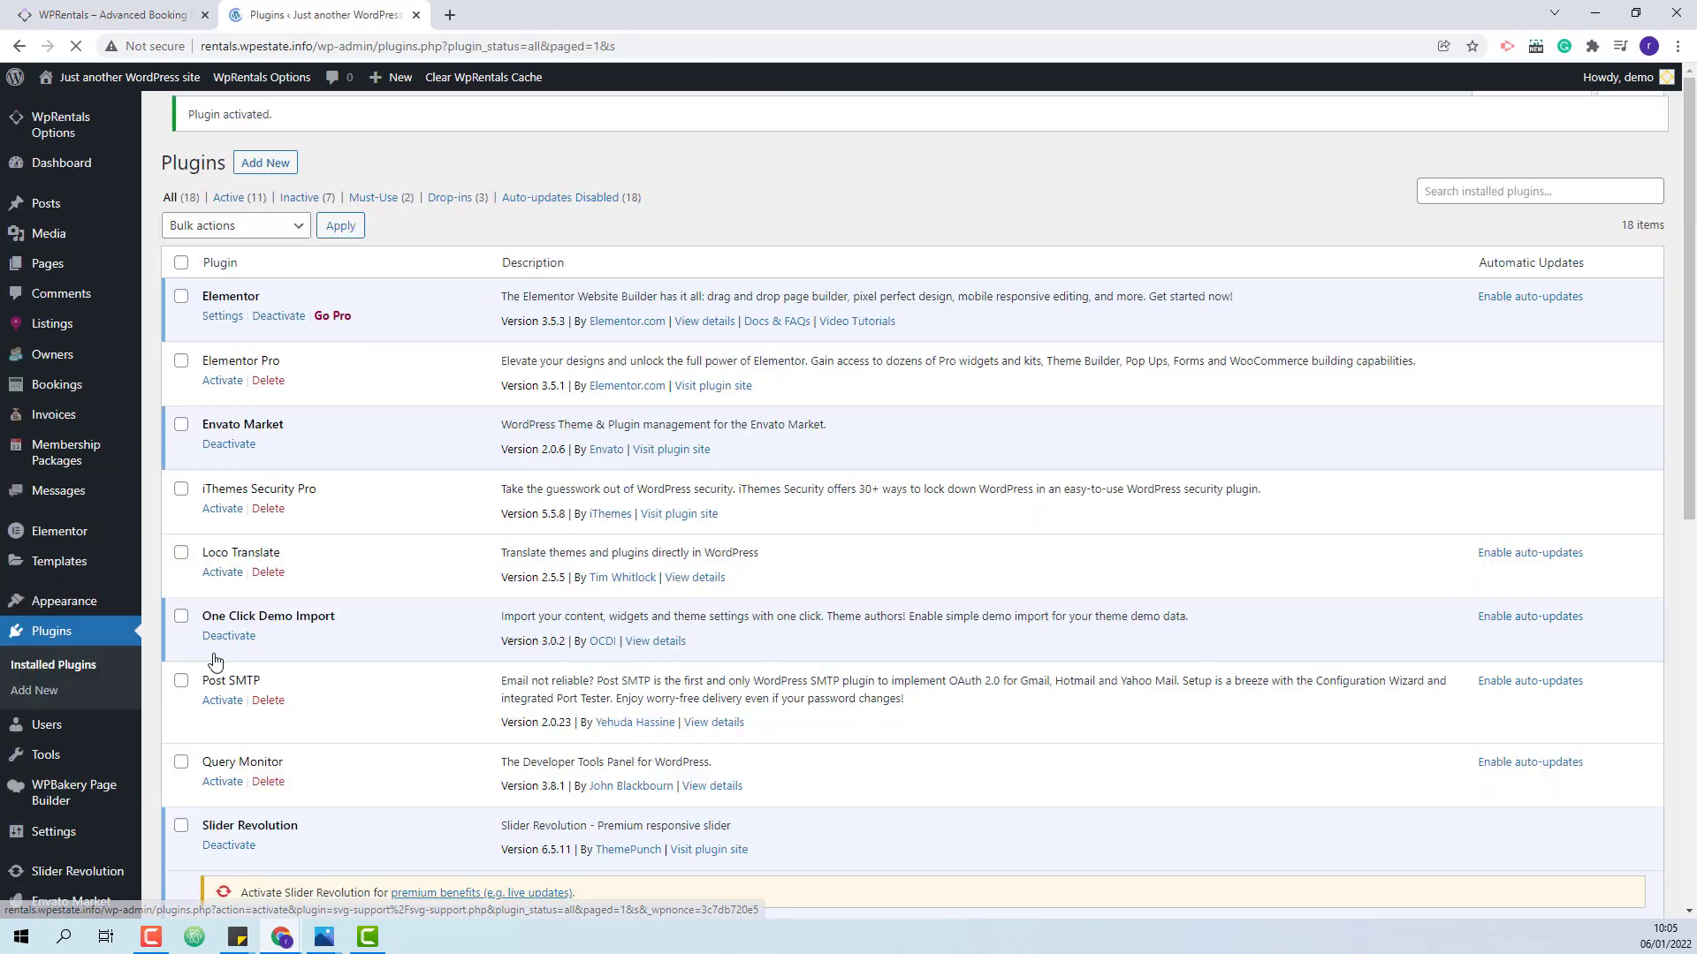
Restrict SVG uploads to administrators in the SVG Support plugin's settings and save the changes.
scroll(215, 654, down, 2)
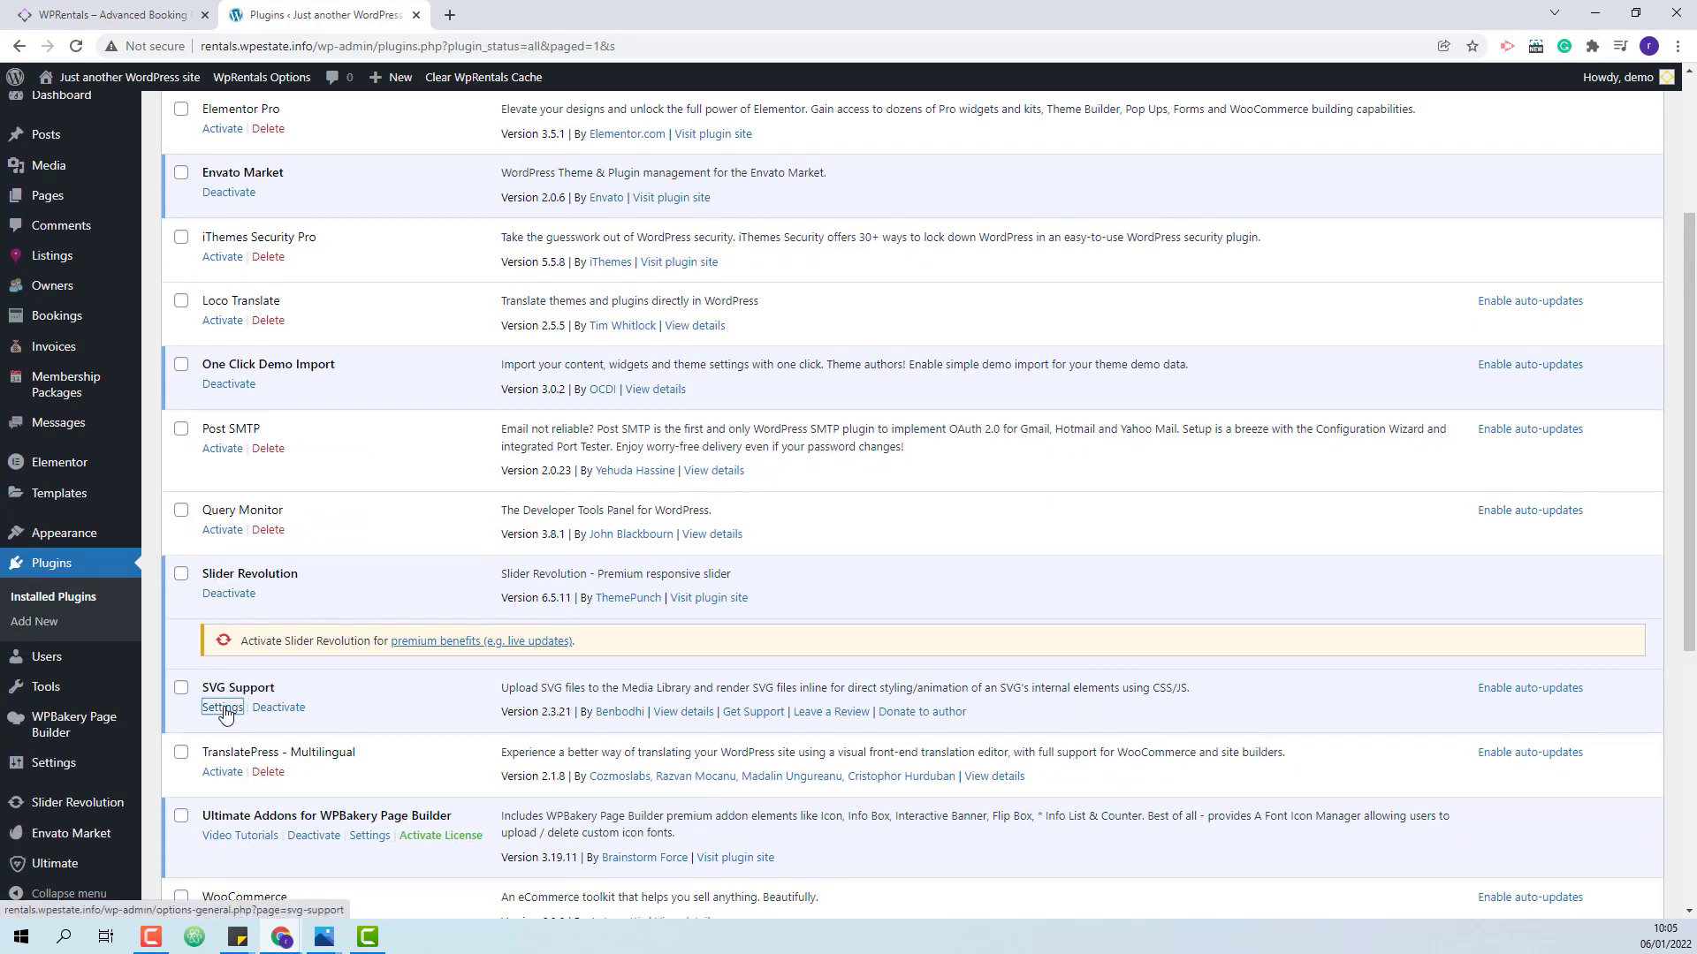
click(222, 707)
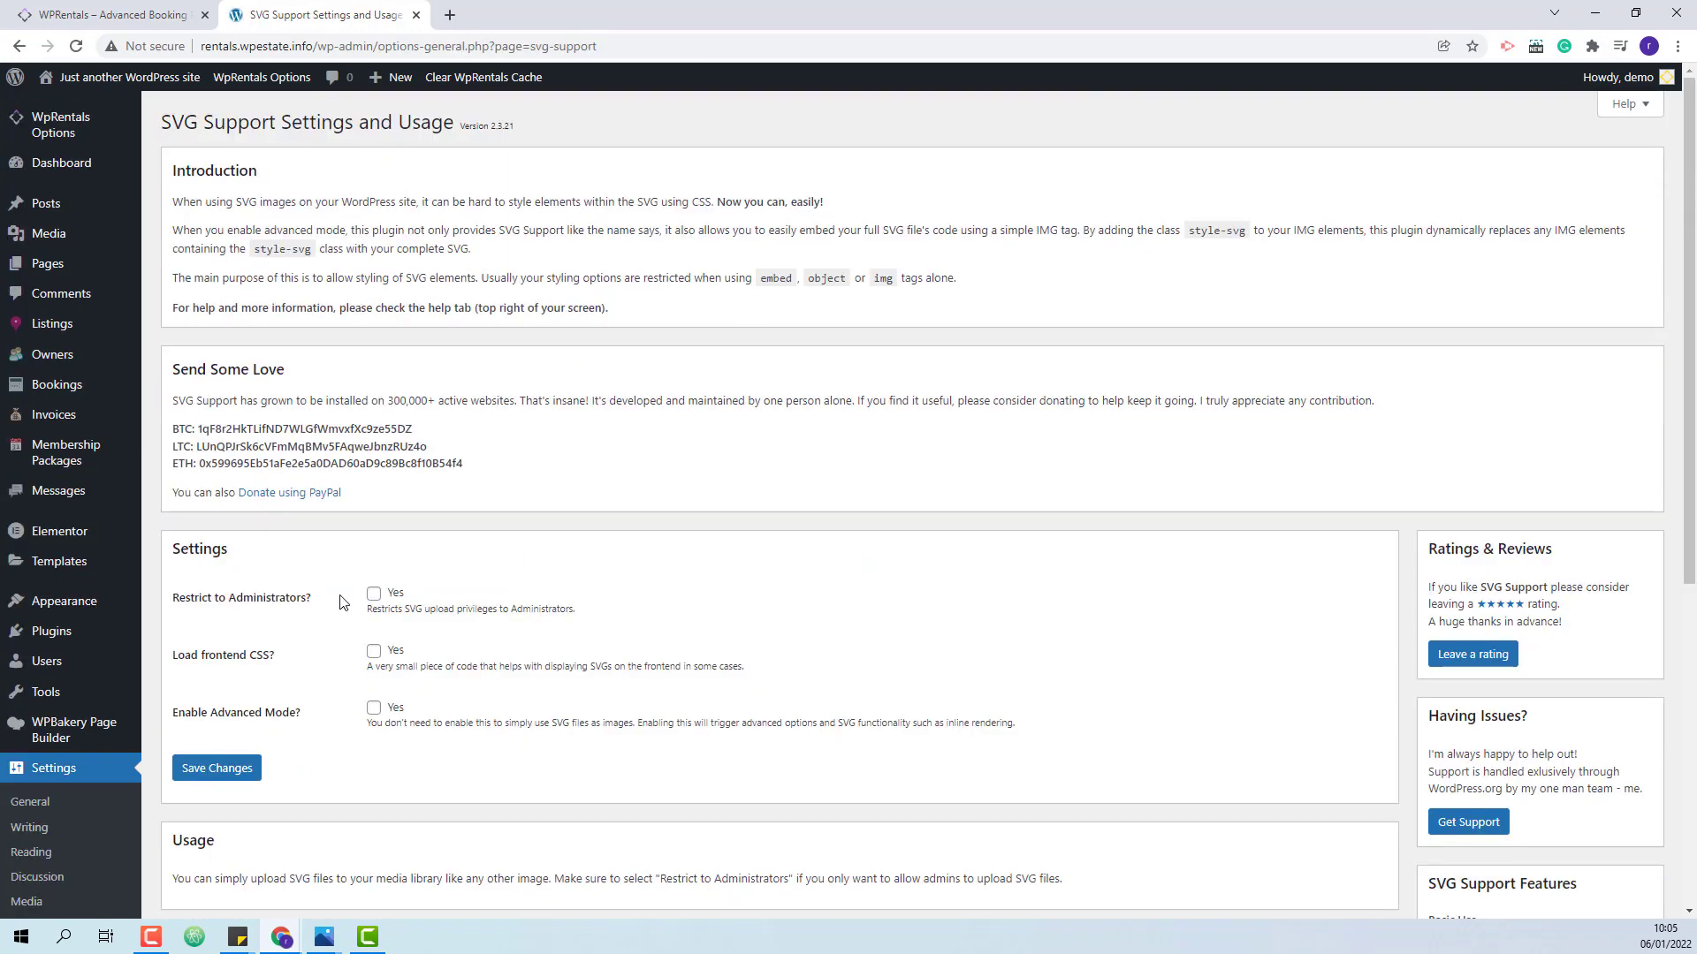
click(216, 767)
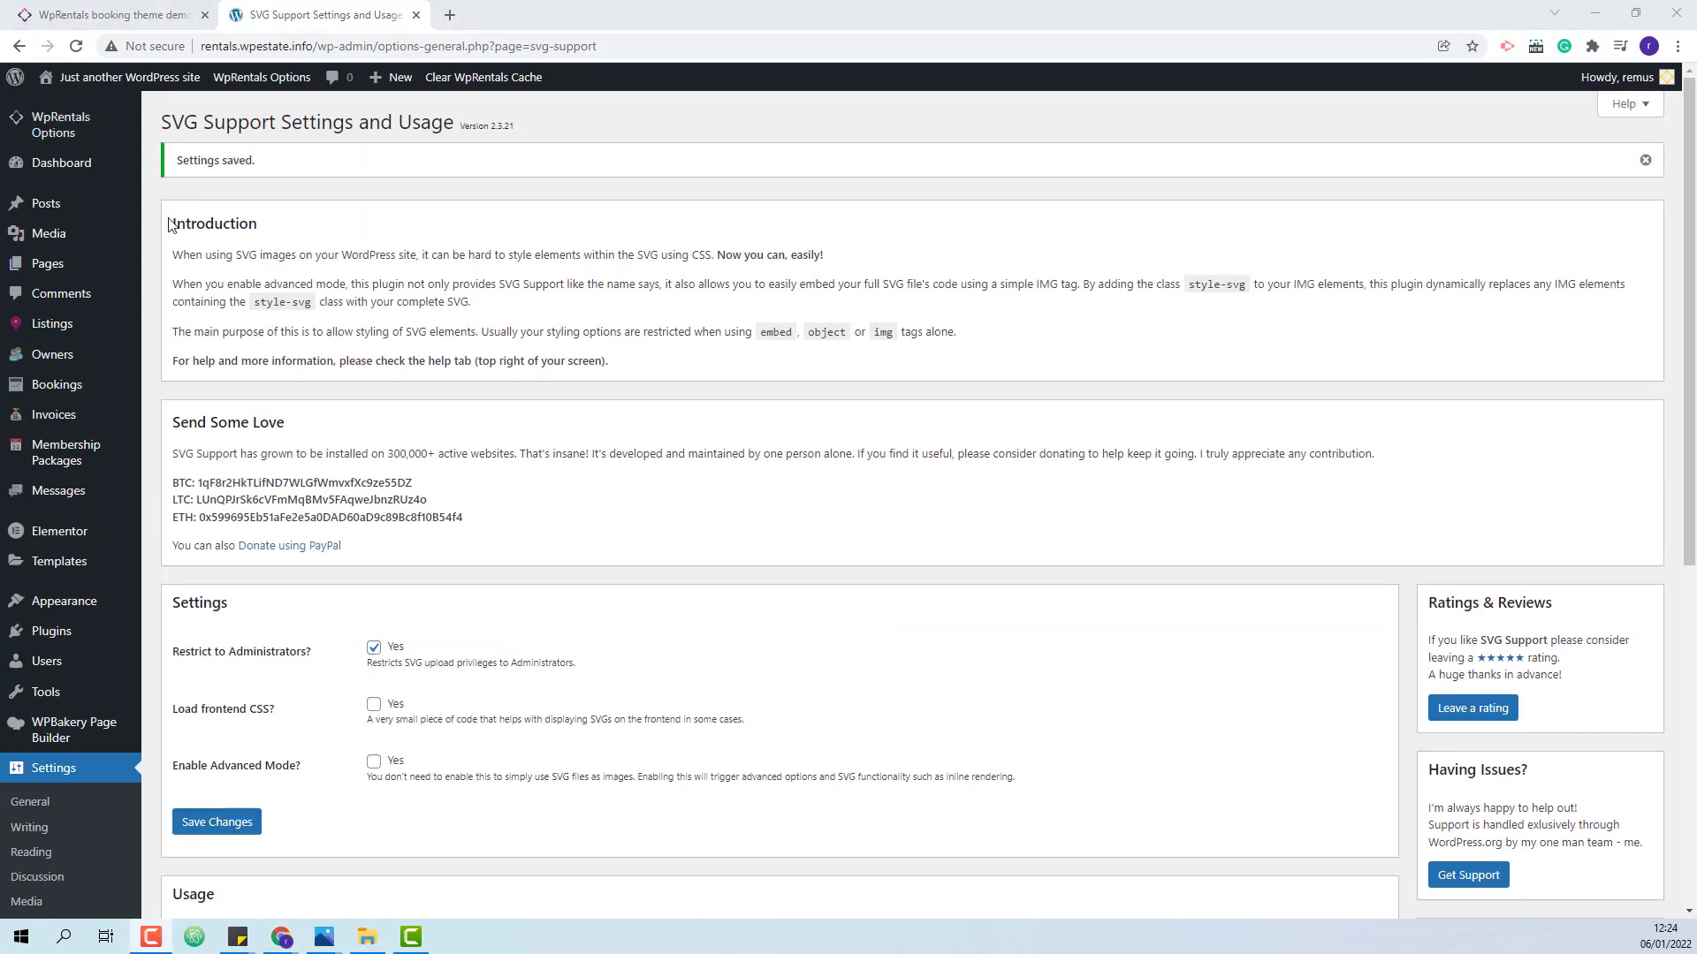
Import the Hawaii Demo through the WpRentals demo import without adding any of the recommended plugins.
mouse_move(25, 139)
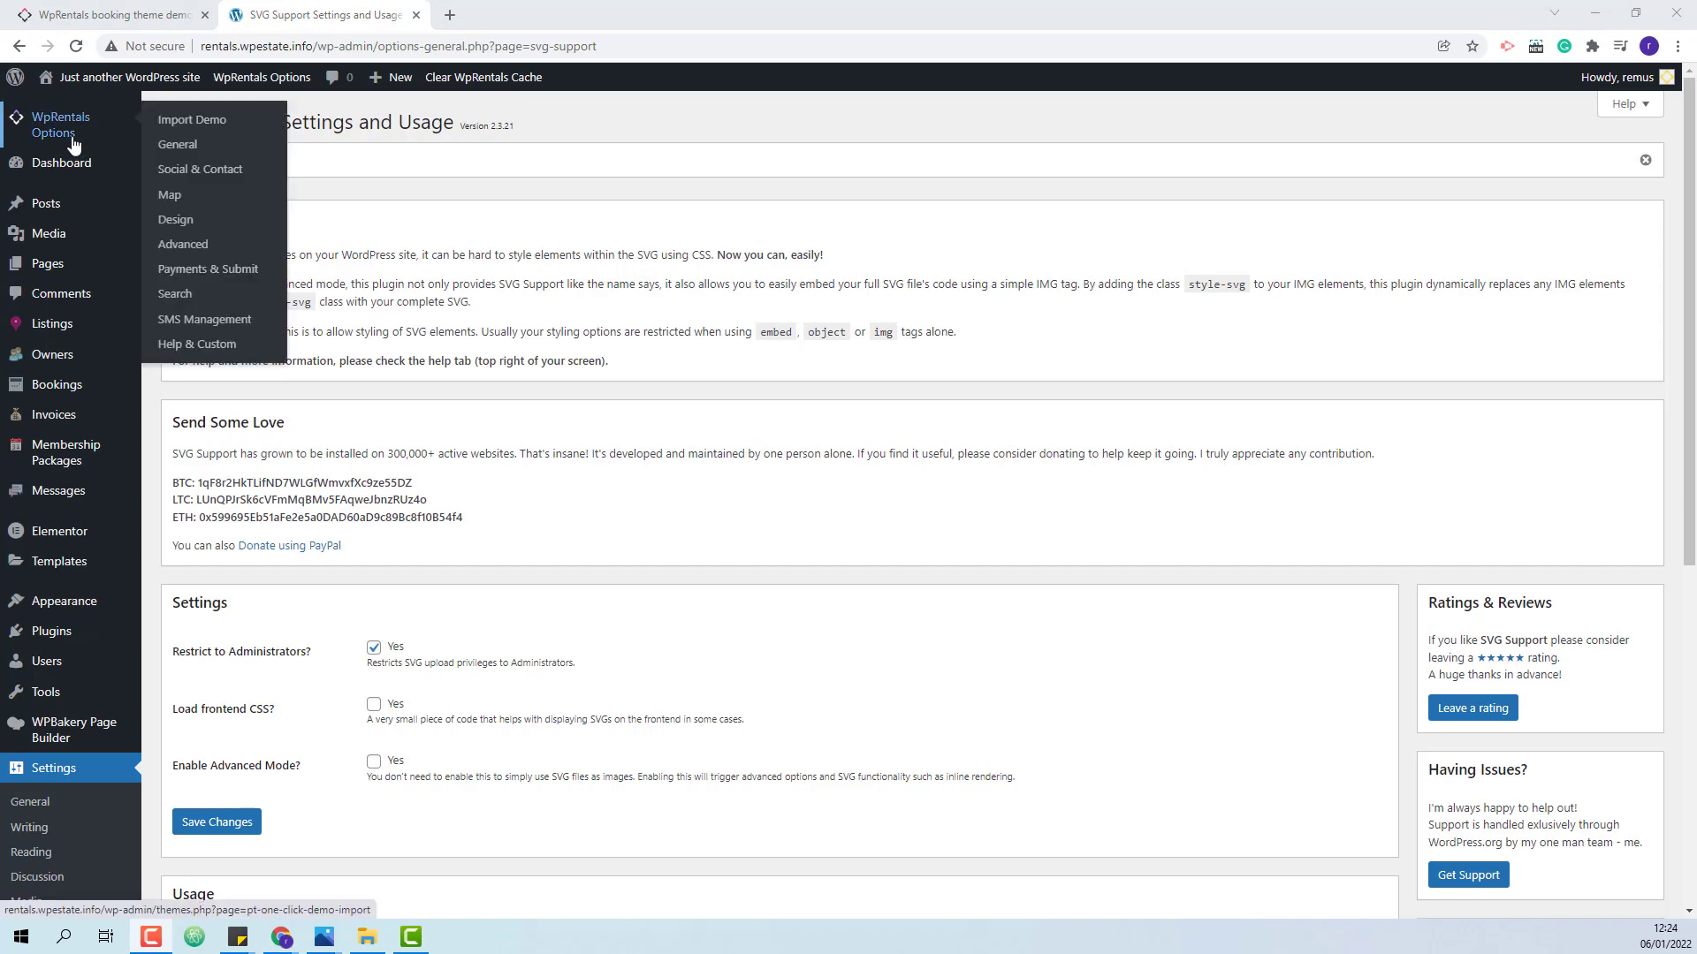
click(206, 129)
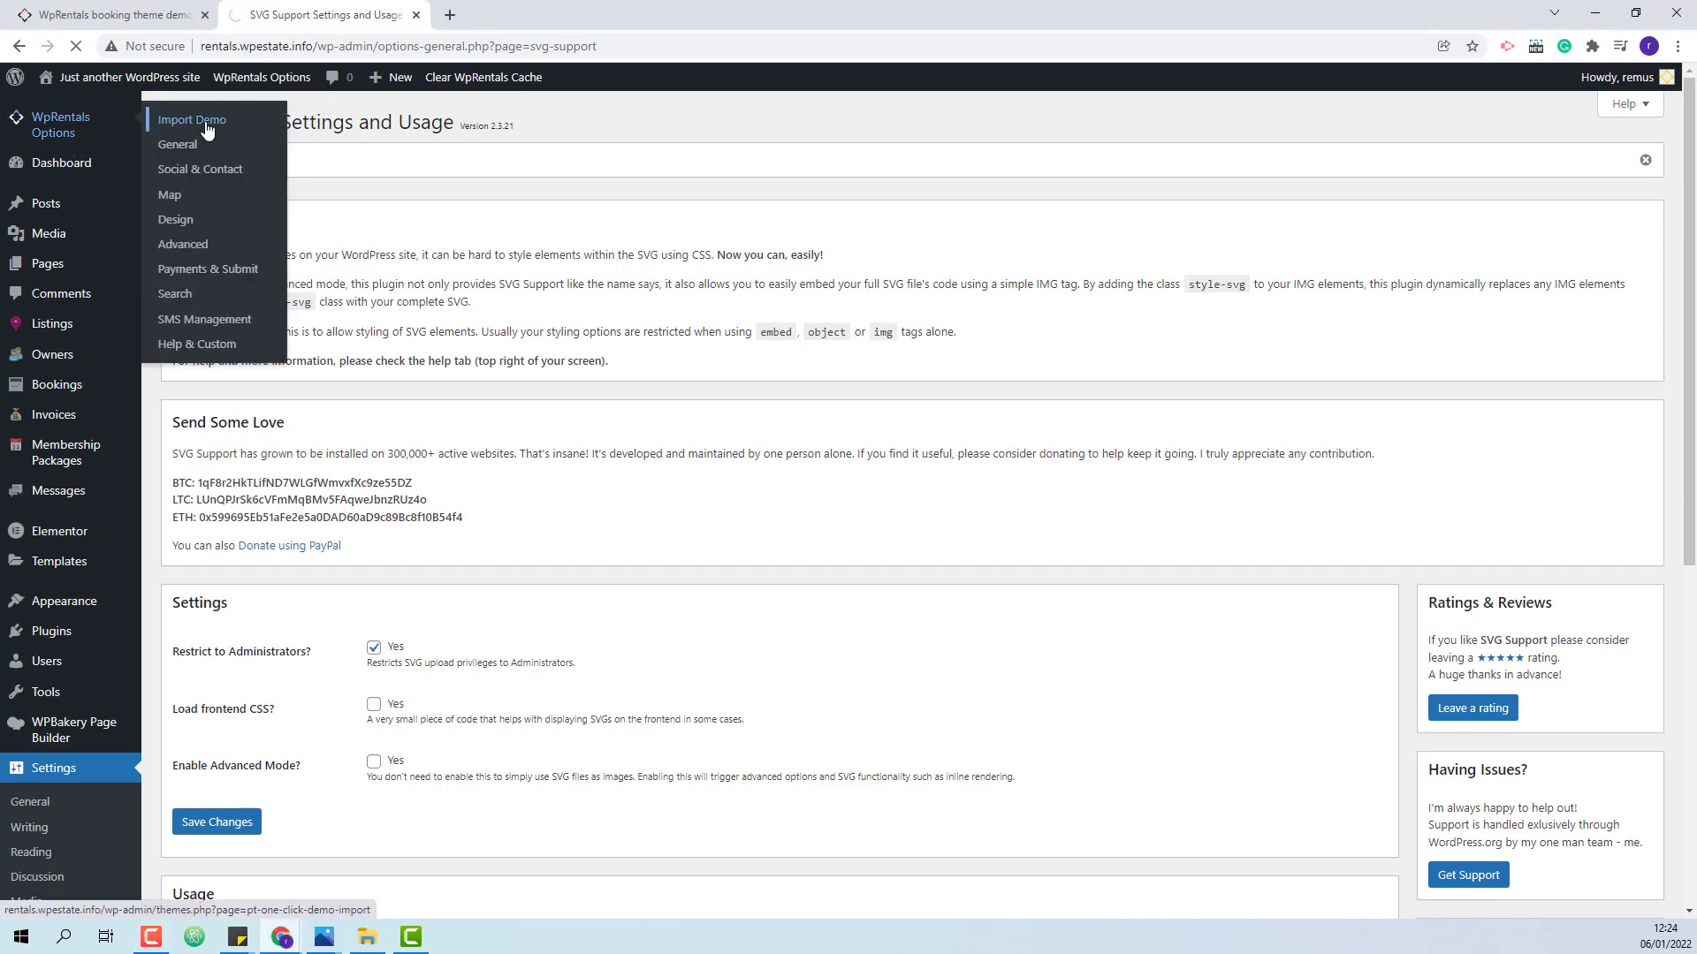
scroll(1138, 390, down, 5)
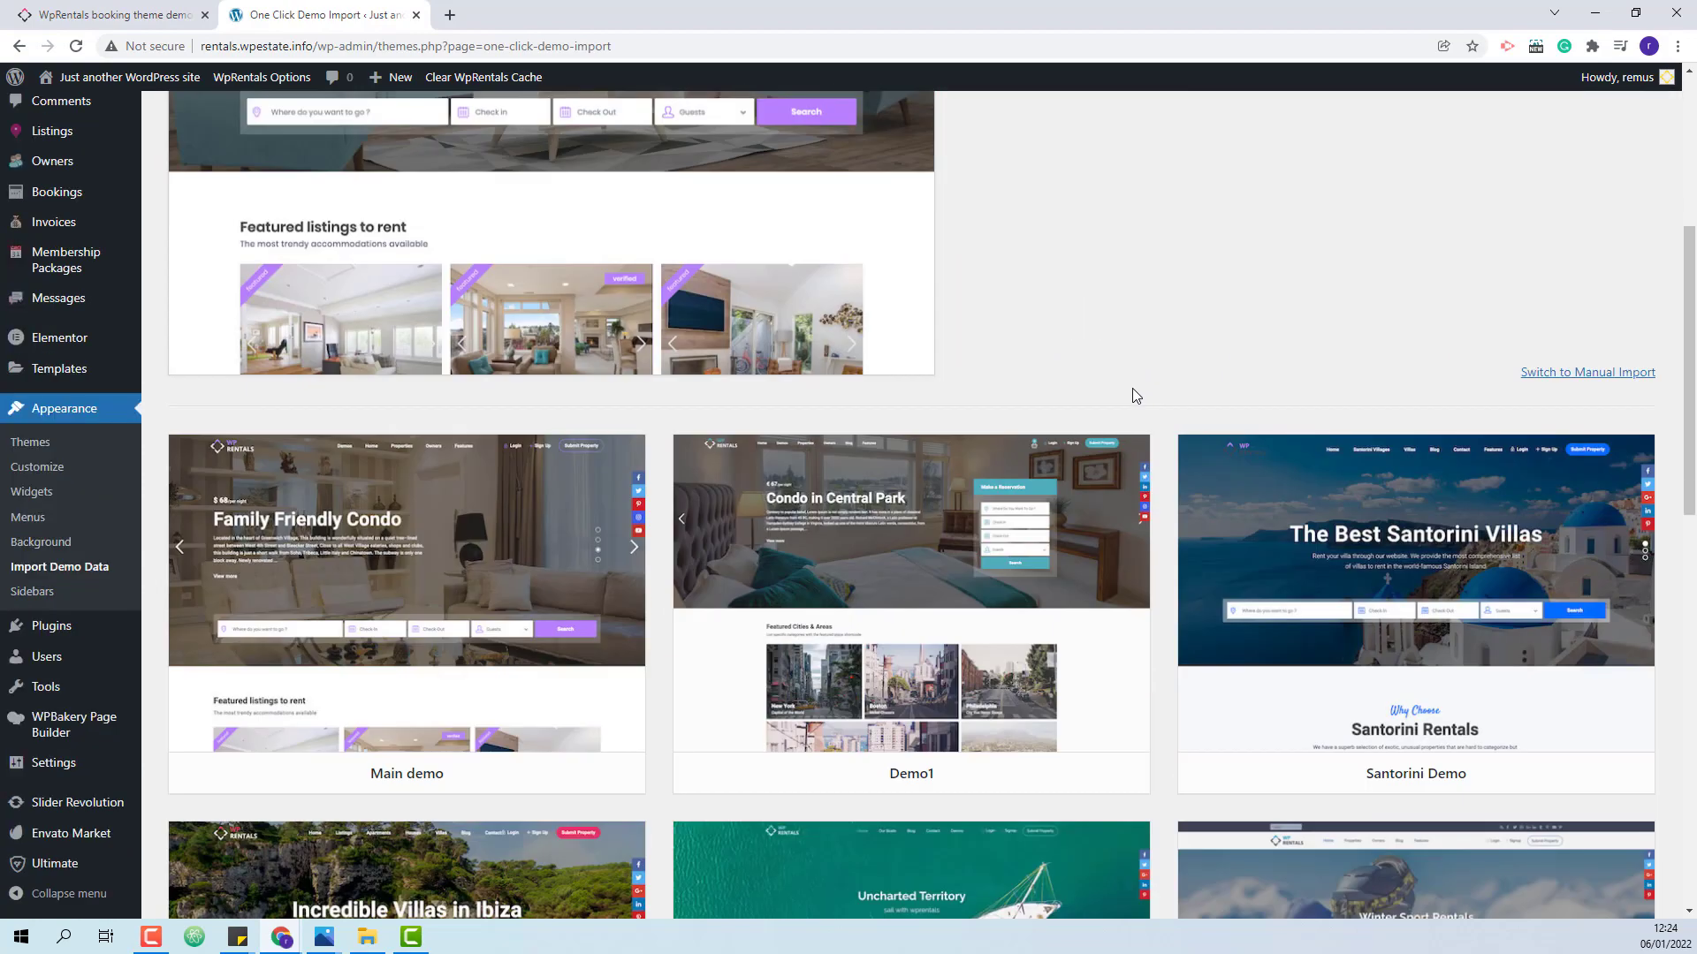
scroll(1135, 396, down, 12)
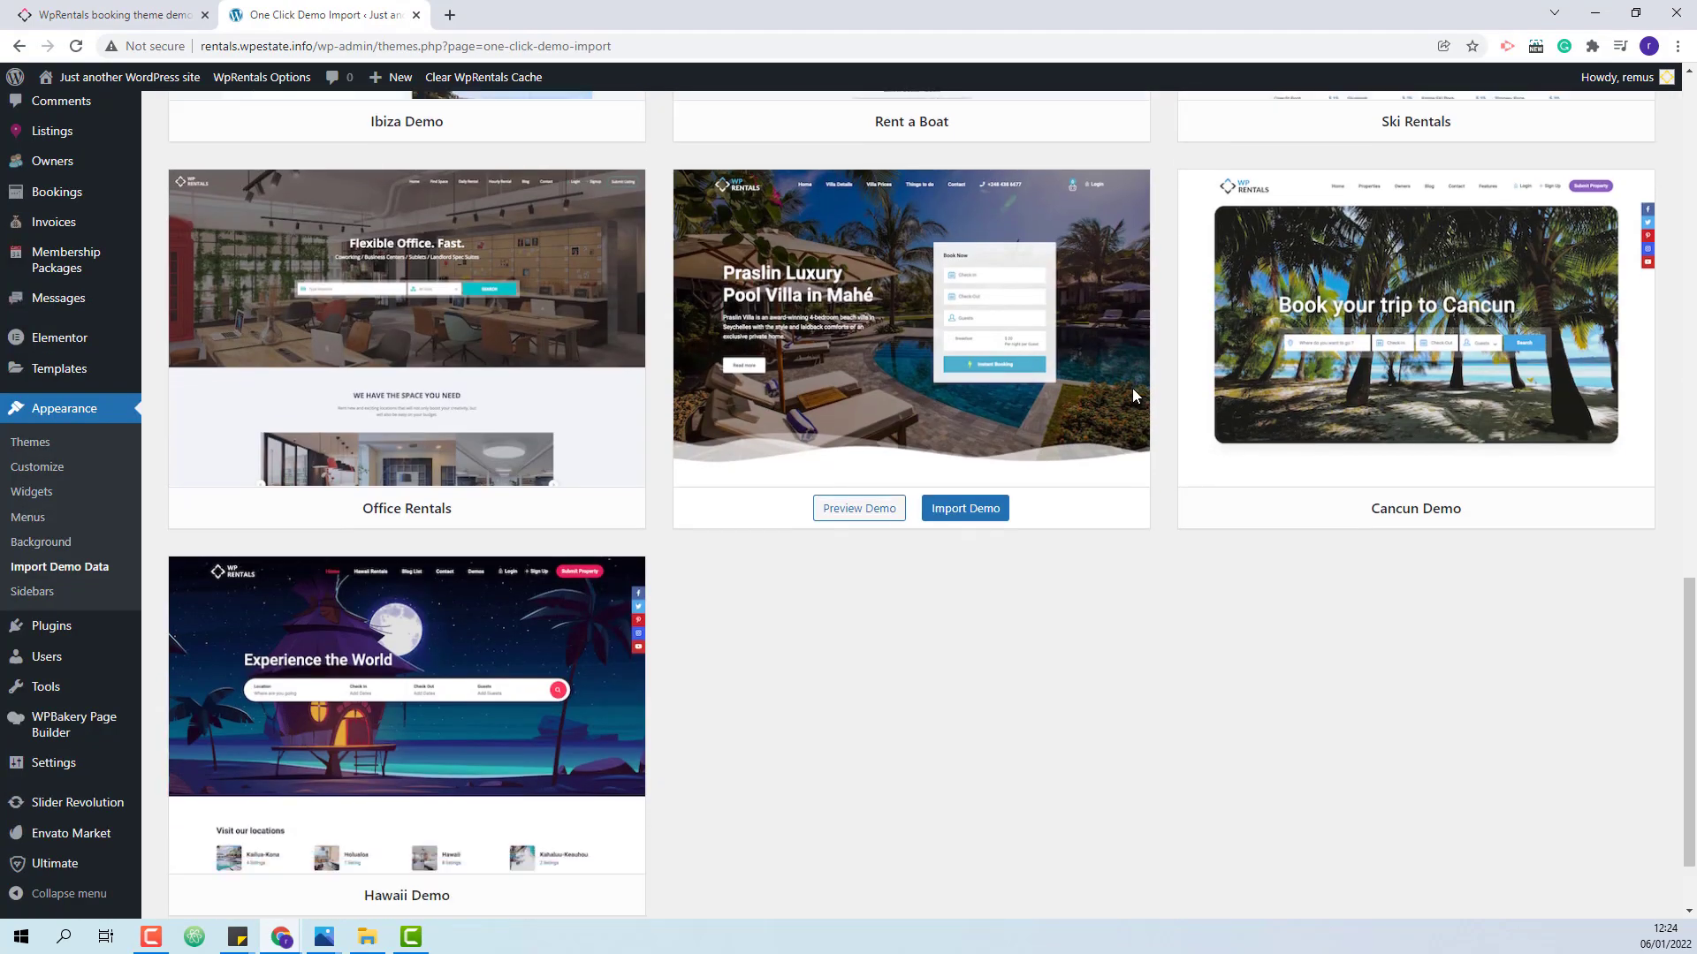
scroll(1135, 396, down, 2)
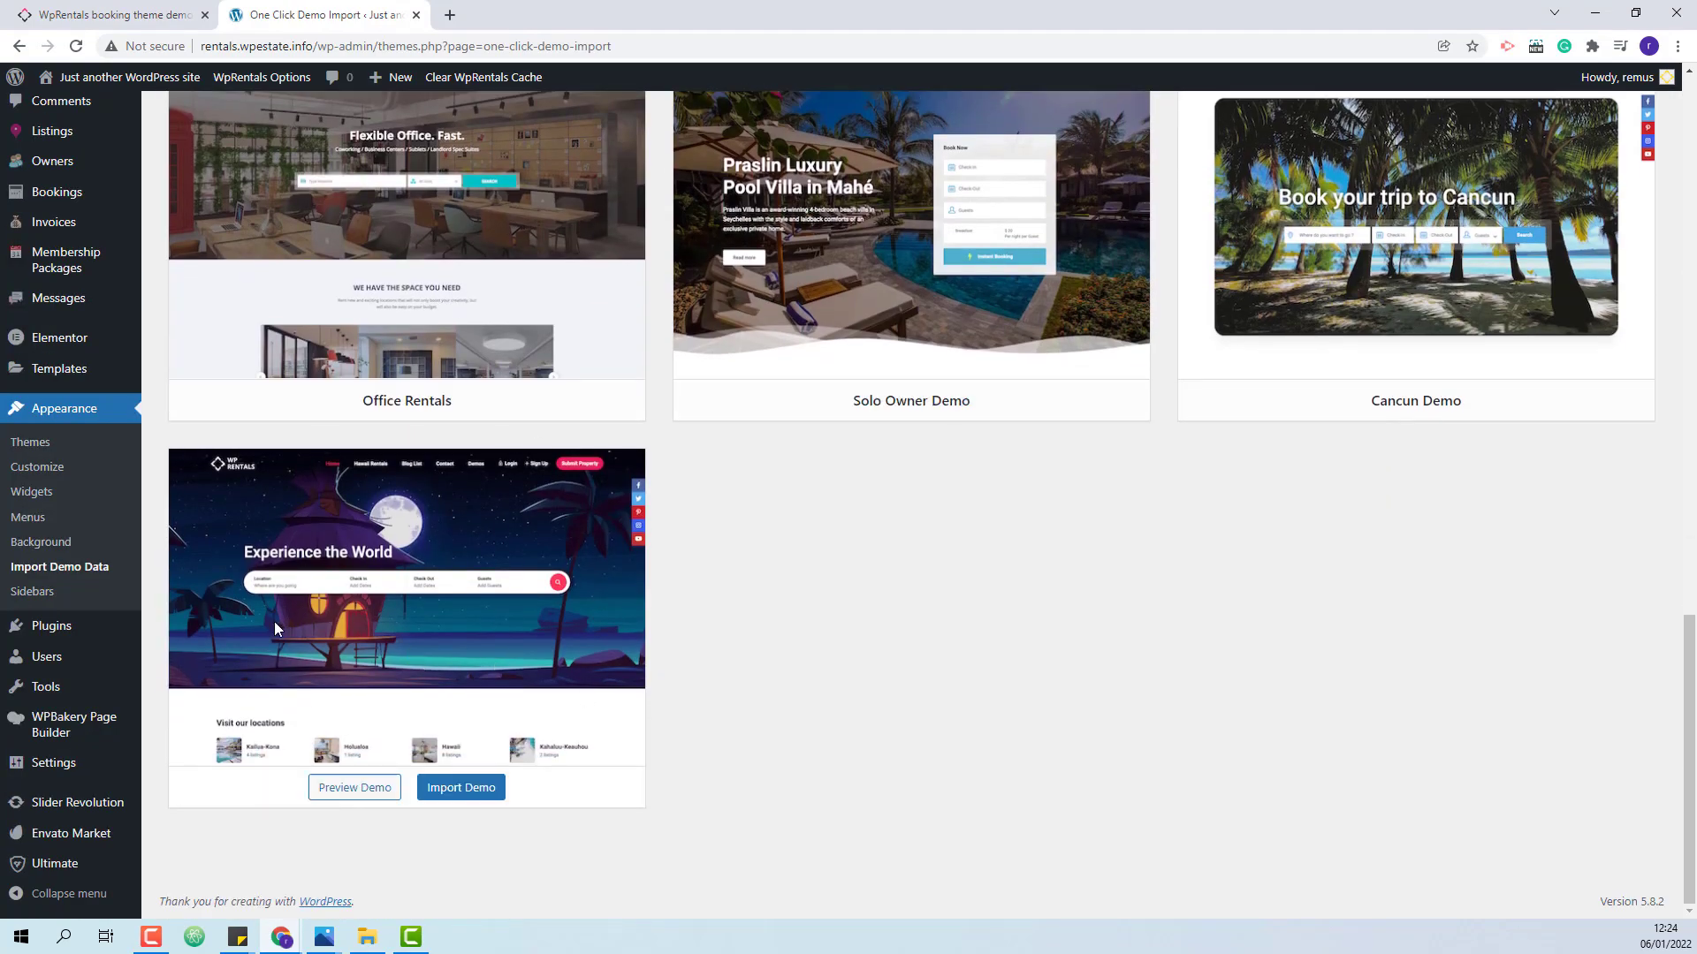
click(461, 791)
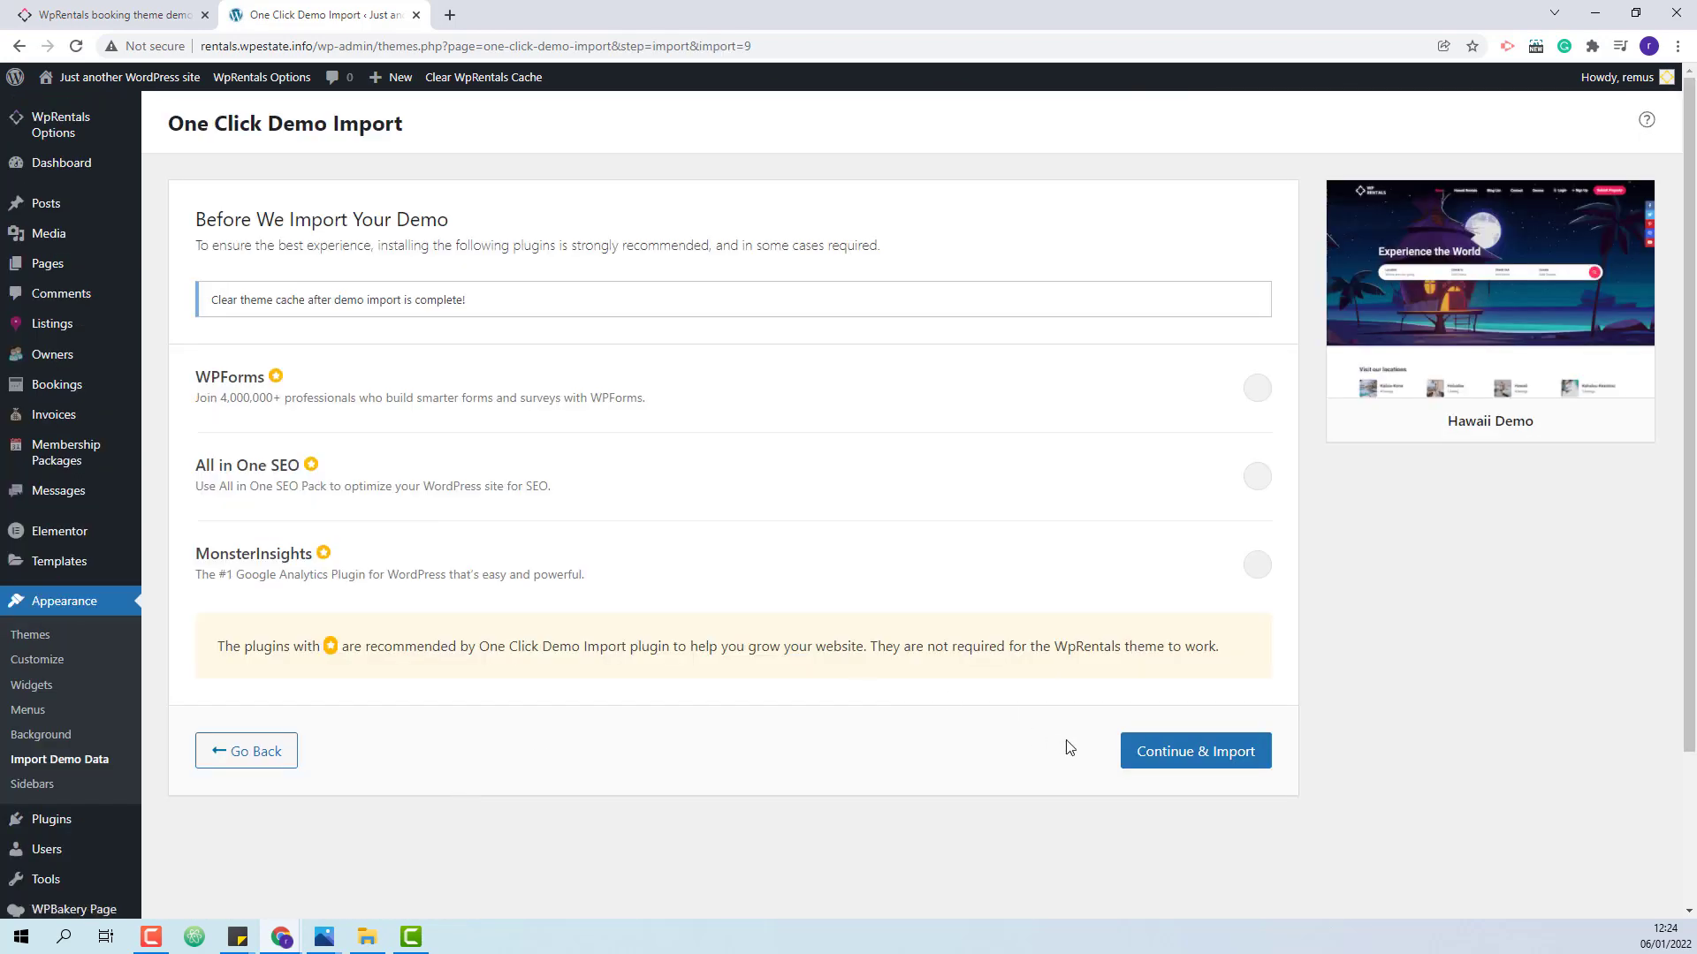
click(1162, 751)
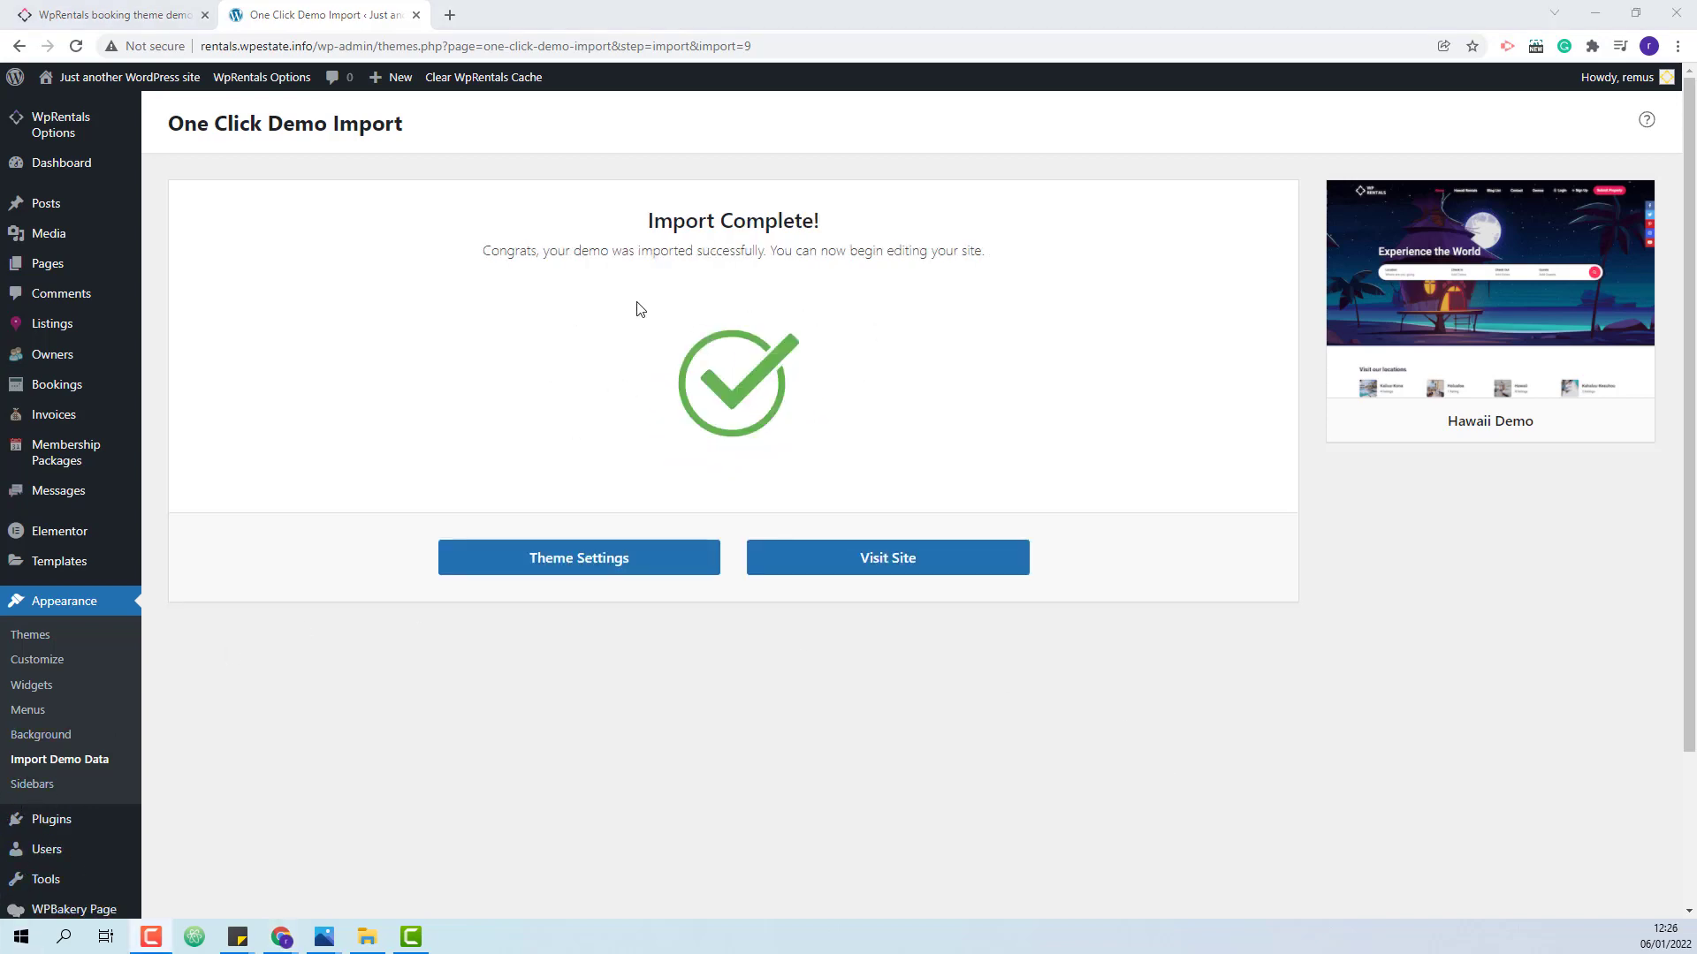
Visit the imported site and look through the homepage sections, including the villas, rental categories and testimonials.
click(887, 570)
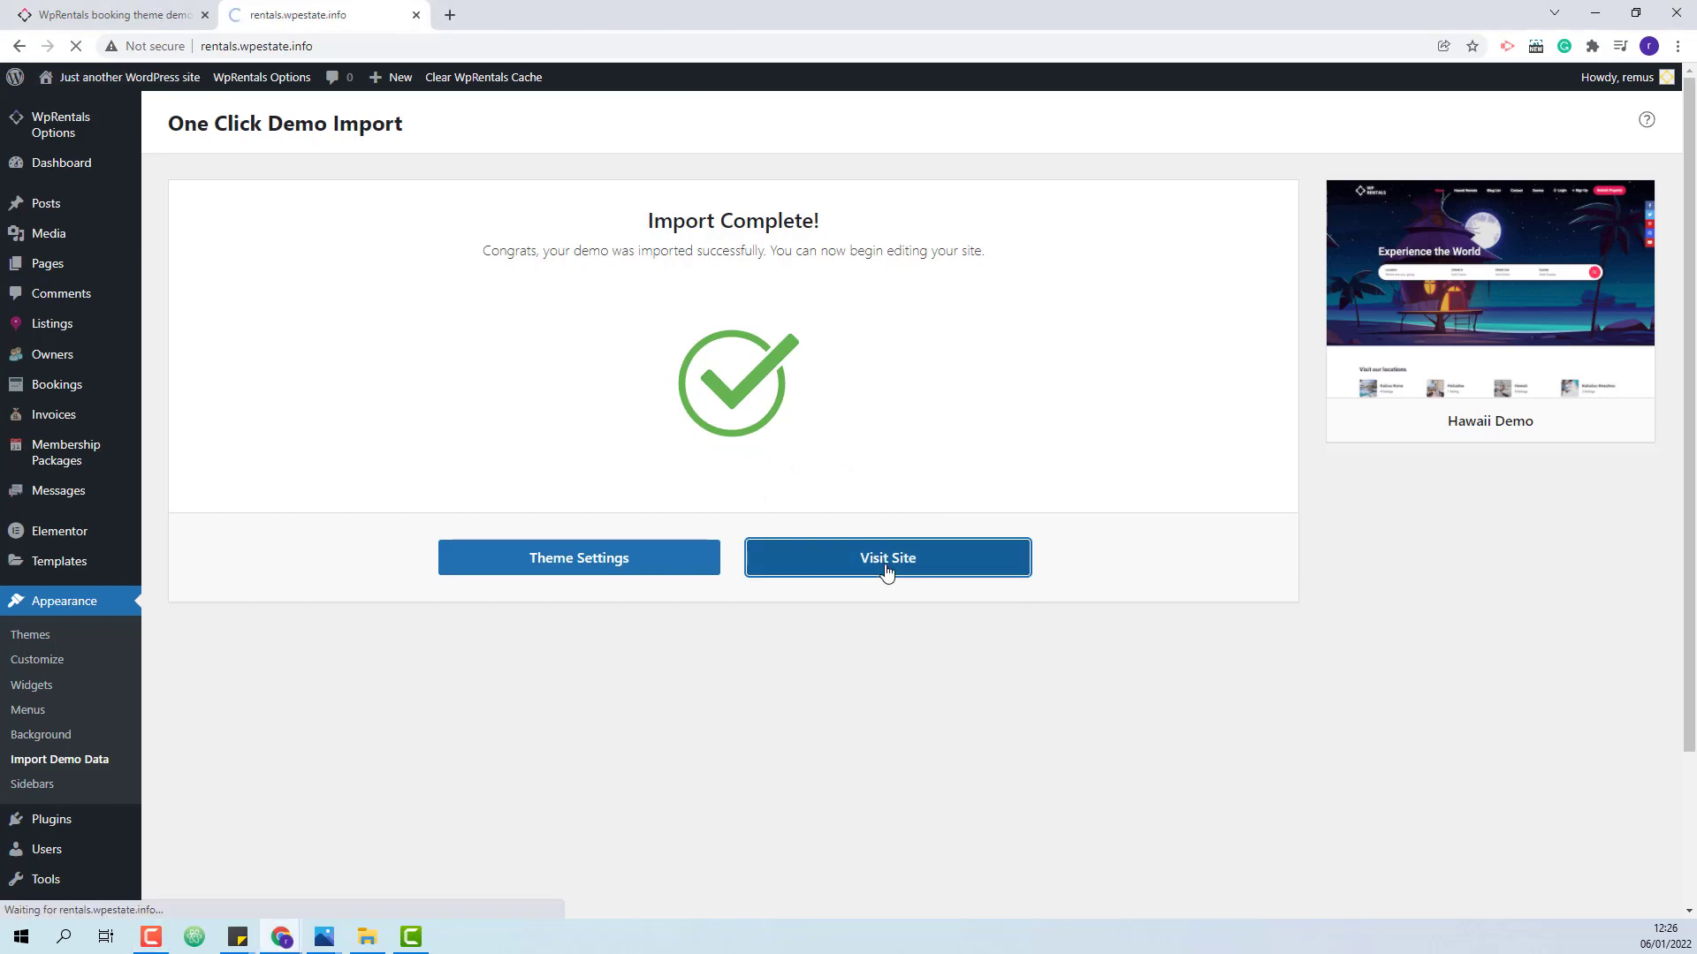
scroll(954, 374, down, 8)
scroll(963, 425, down, 15)
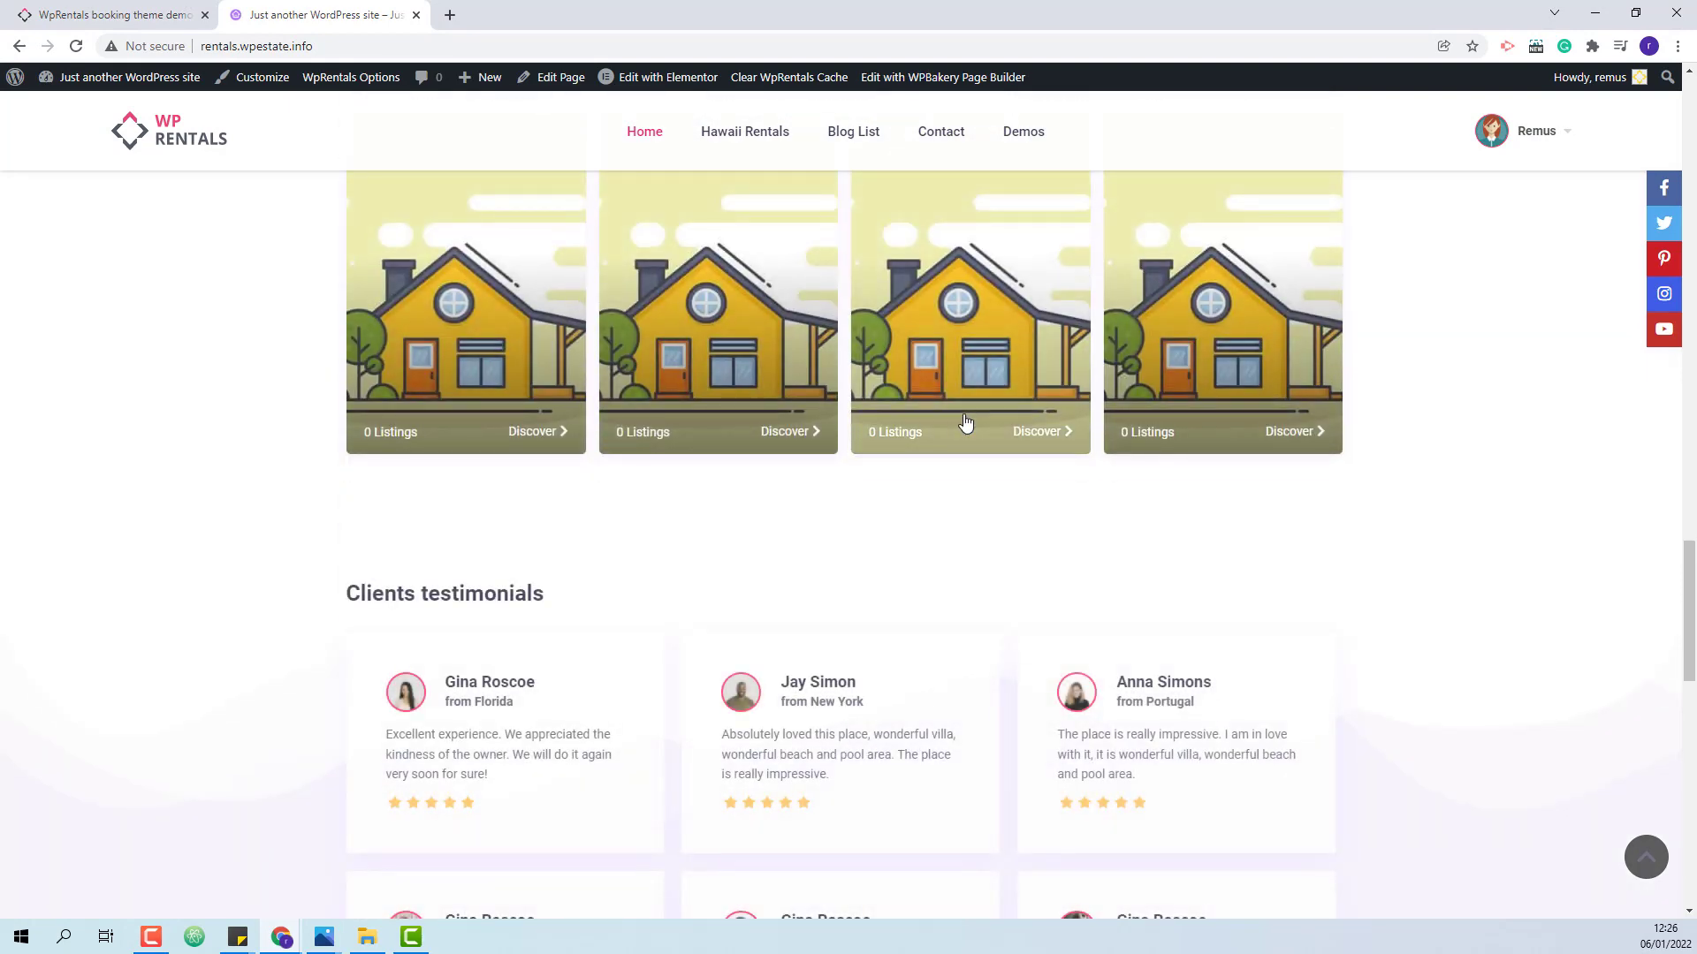
scroll(967, 422, up, 3)
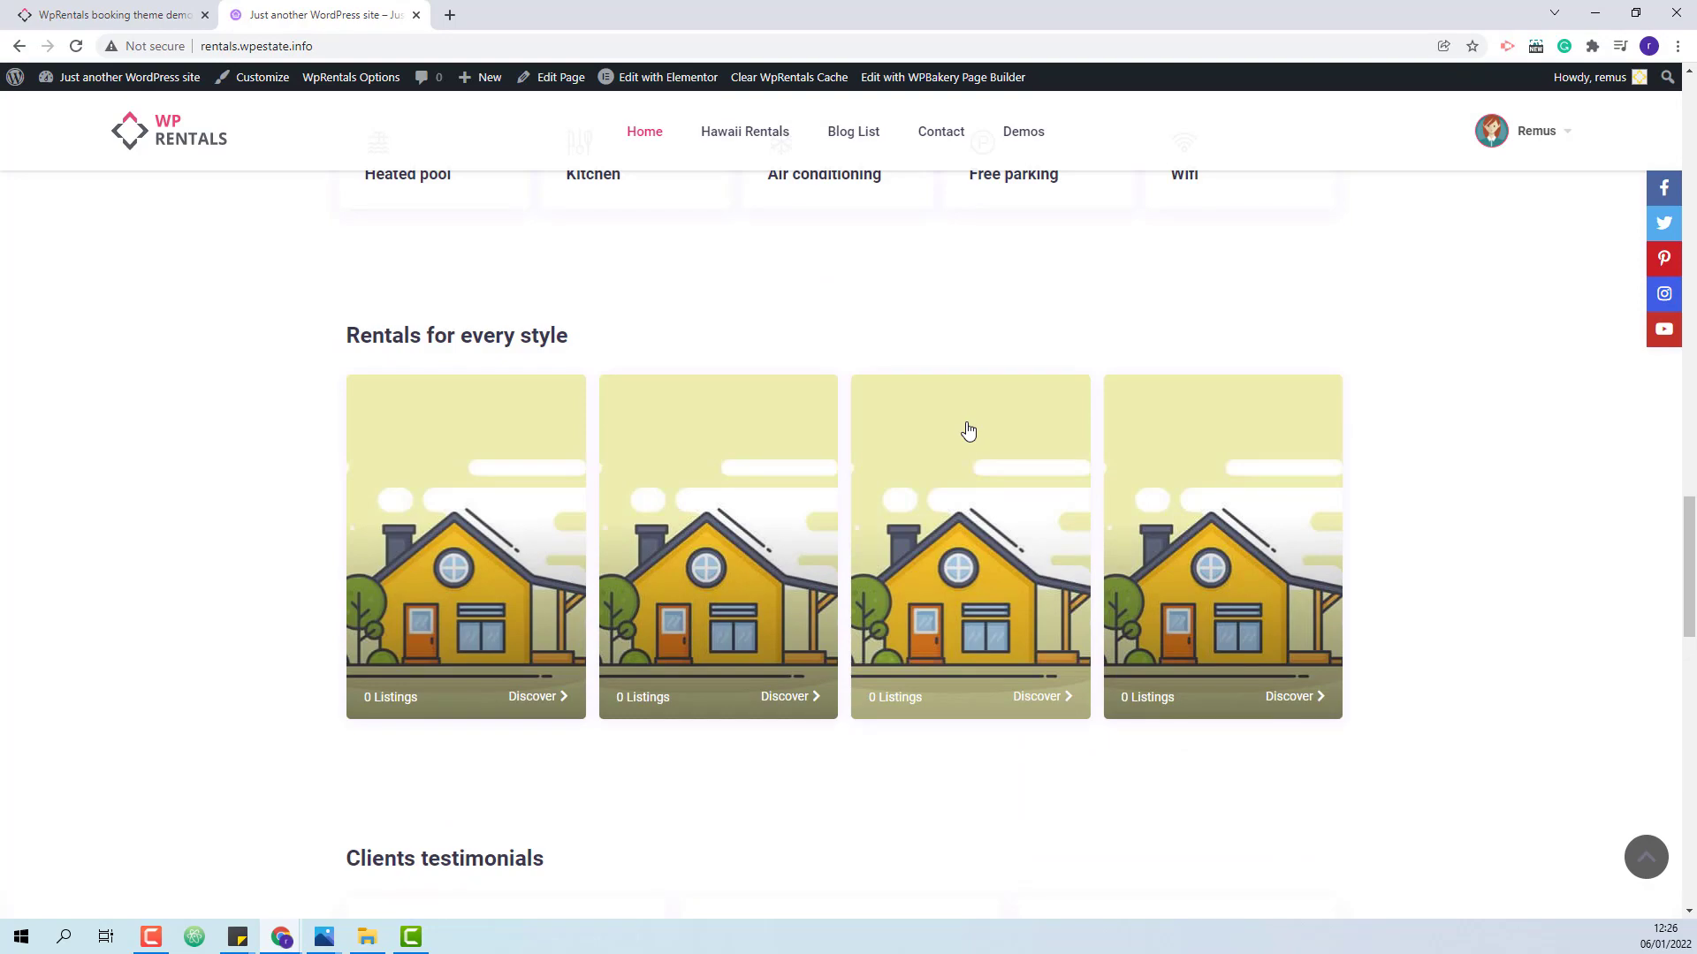
scroll(968, 431, up, 15)
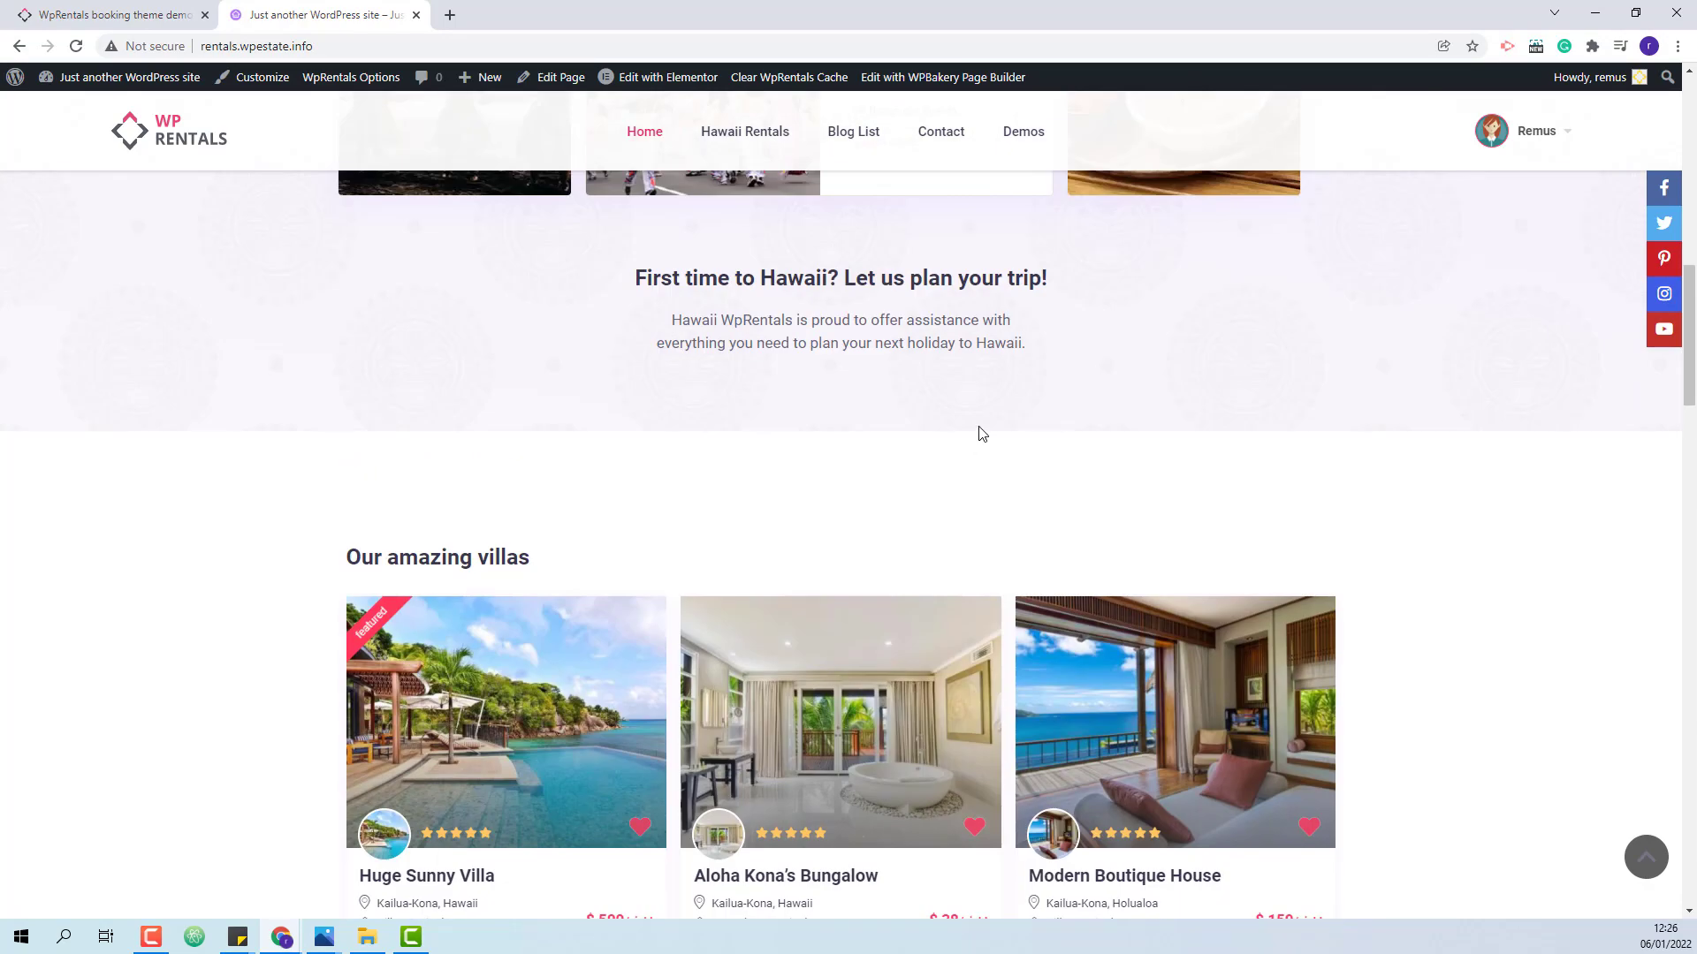
scroll(966, 459, down, 8)
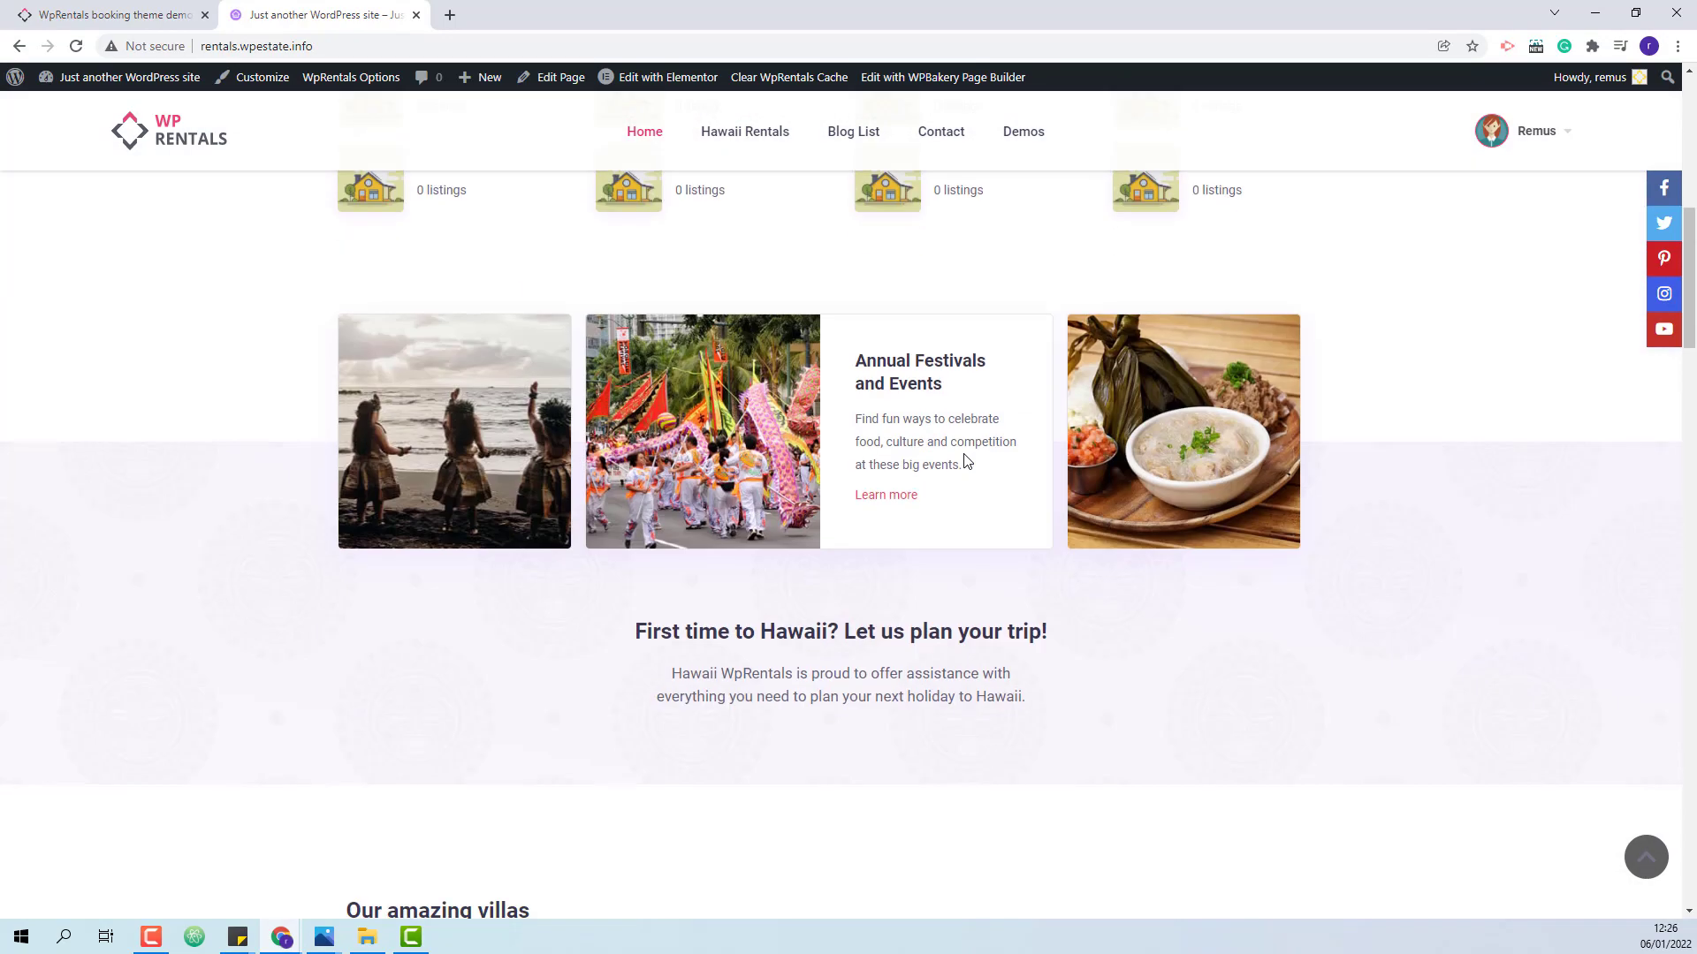
scroll(966, 460, down, 17)
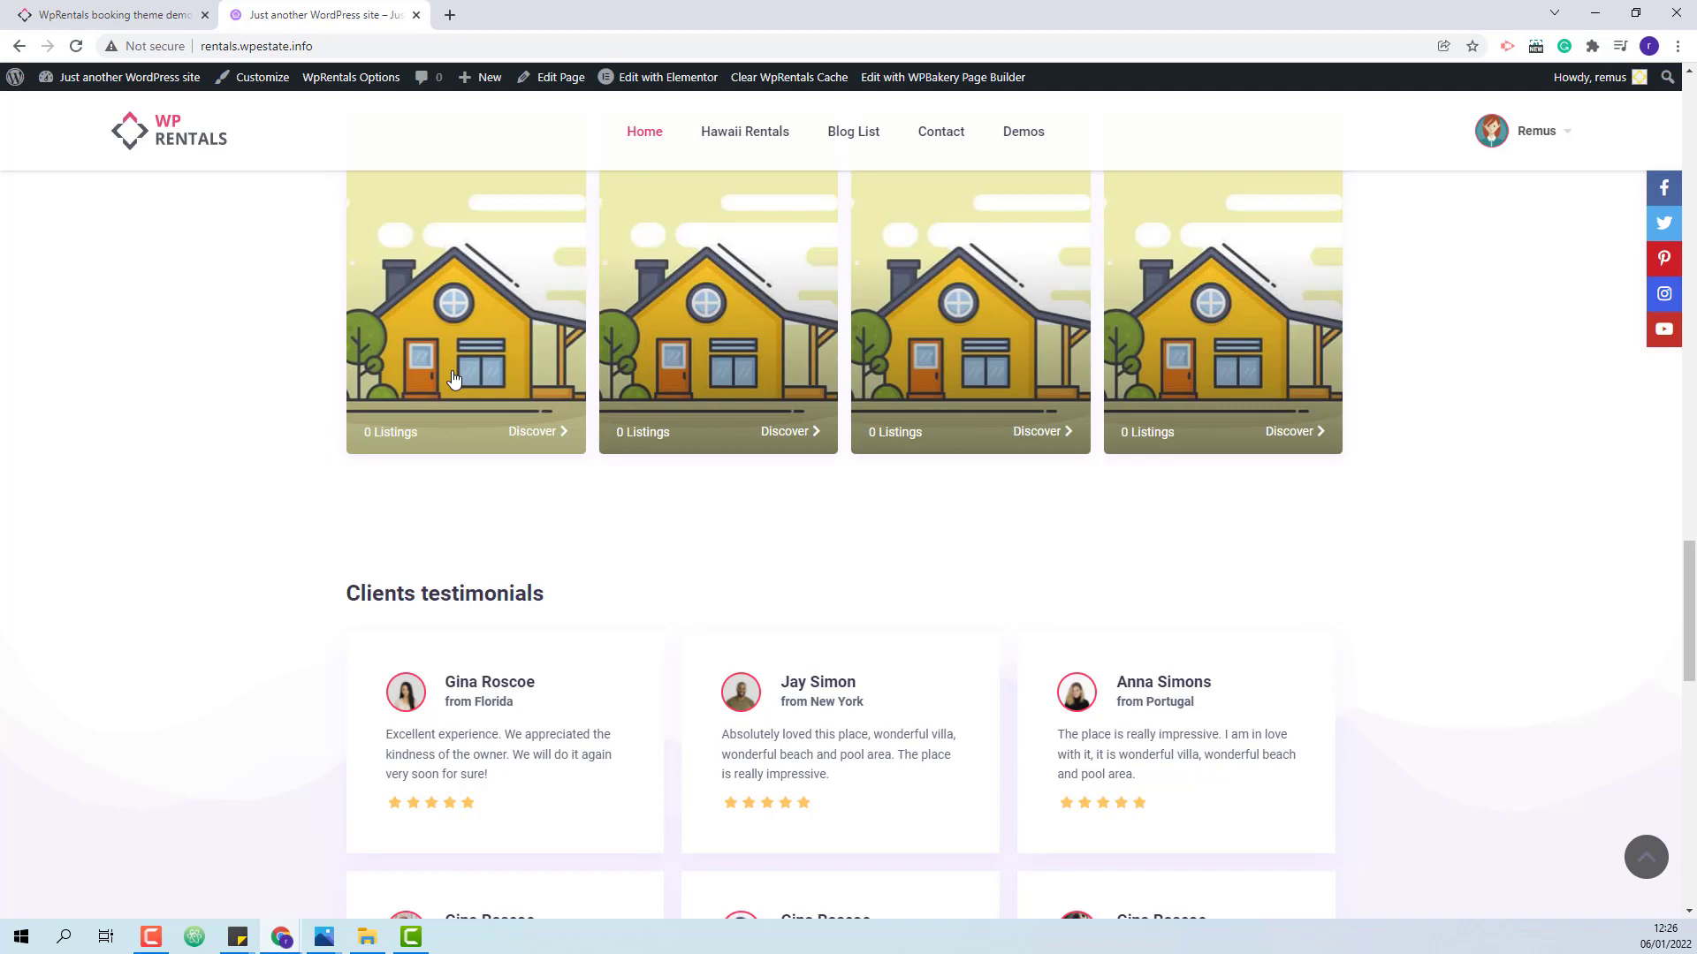
scroll(452, 378, up, 1)
Open the homepage in Elementor and bring up the settings of the categories list under "Visit our locations".
mouse_move(651, 78)
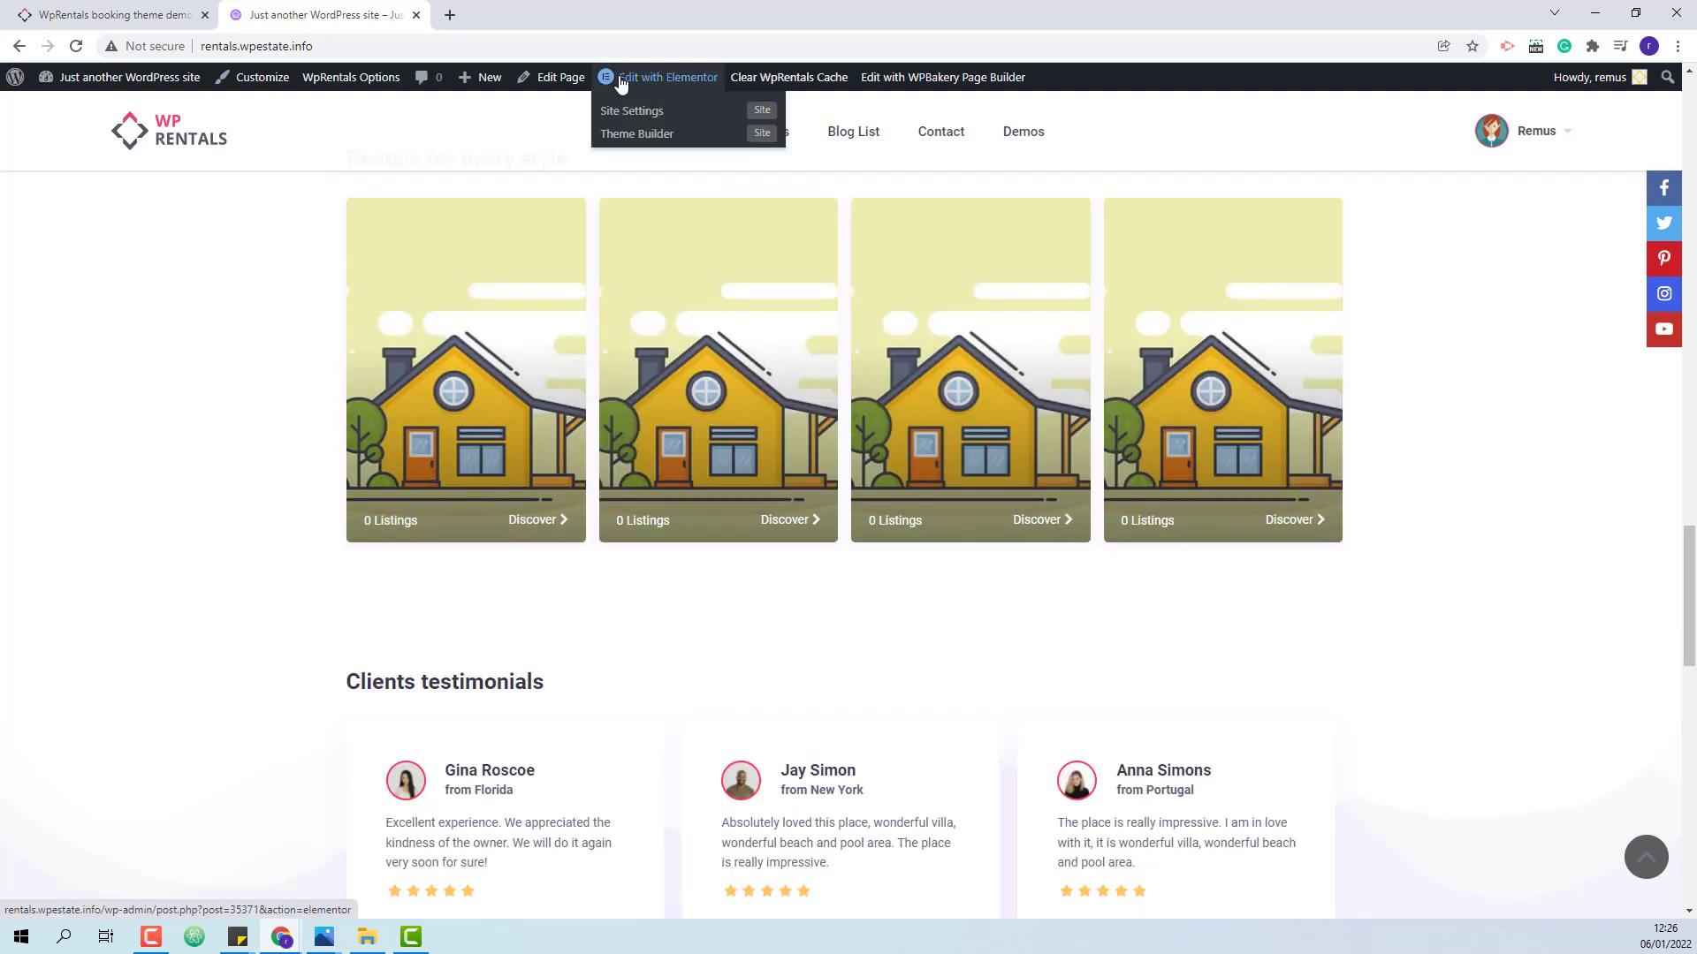
click(687, 83)
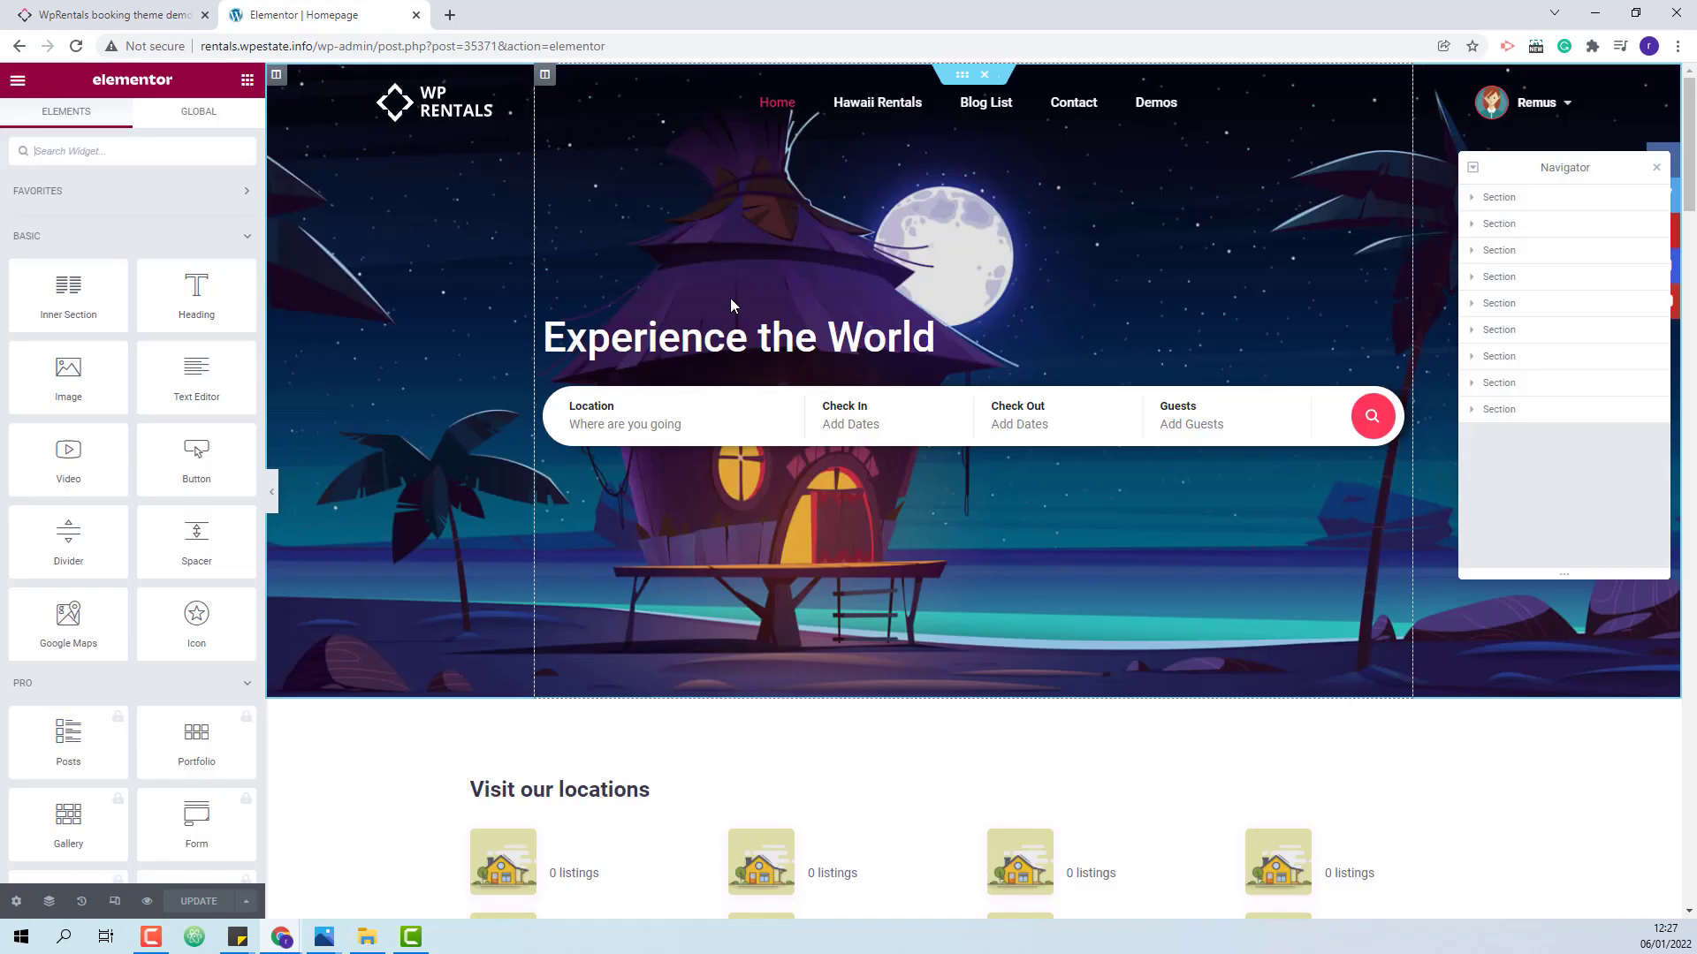
scroll(752, 546, down, 2)
click(522, 682)
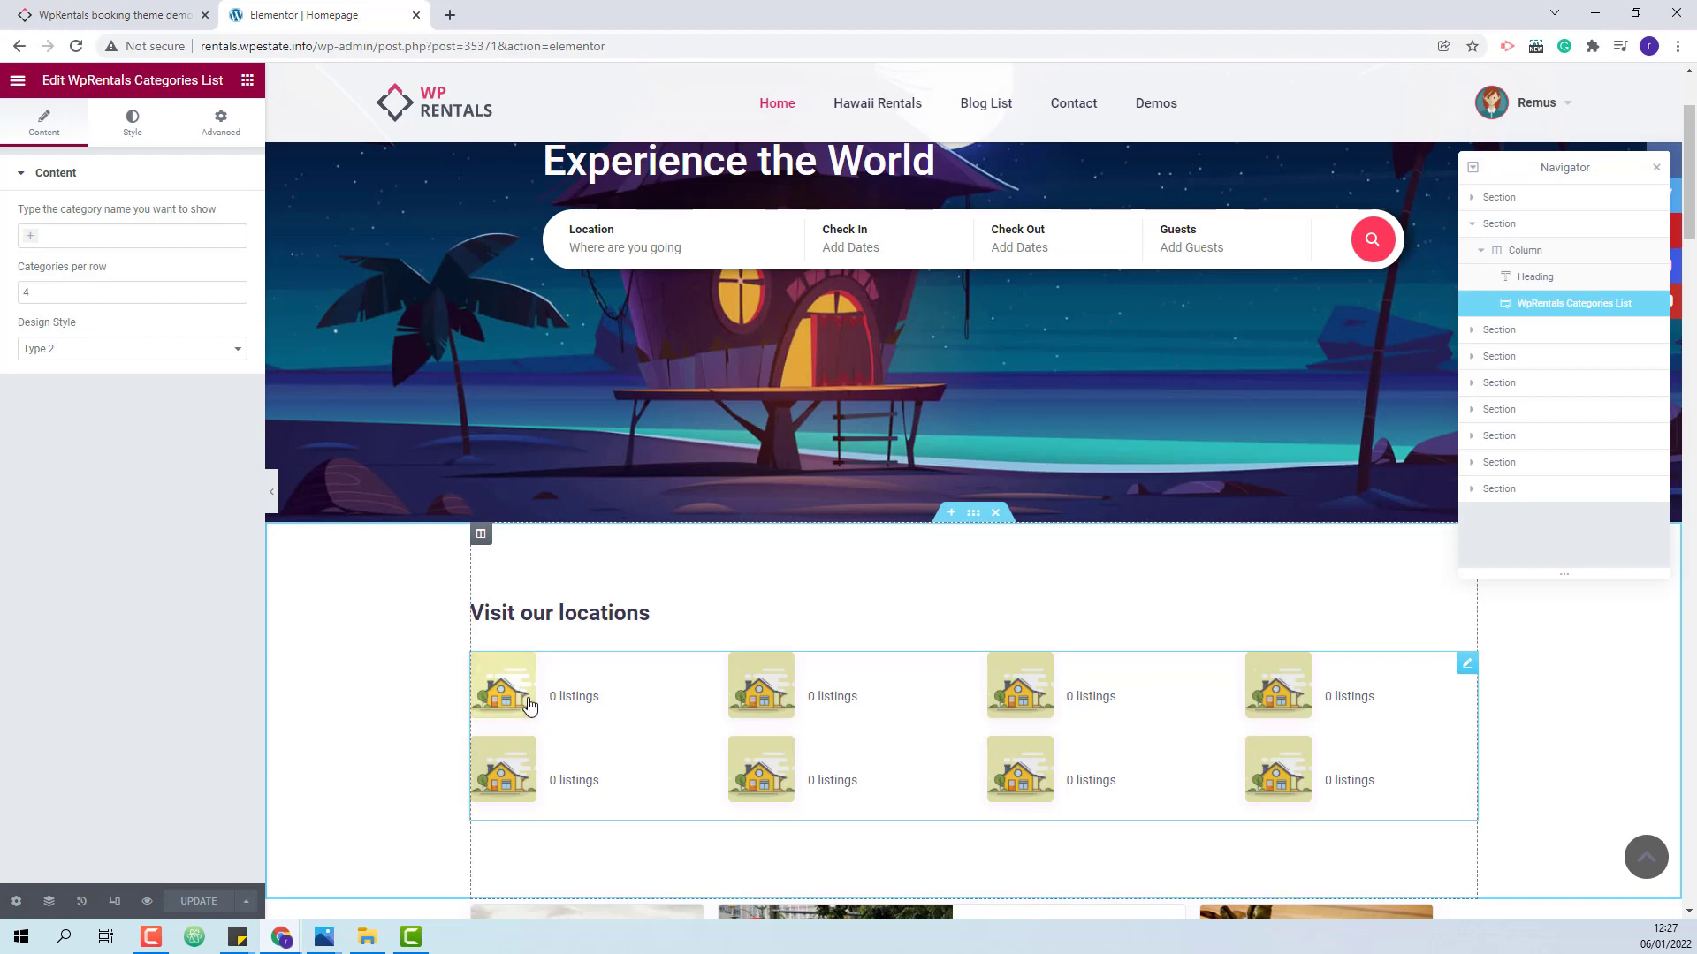
Add Entire home, Private room, Shared room, Apartment, B & B, Cabin, Condos and Dorm to the categories shown in the locations list.
click(31, 238)
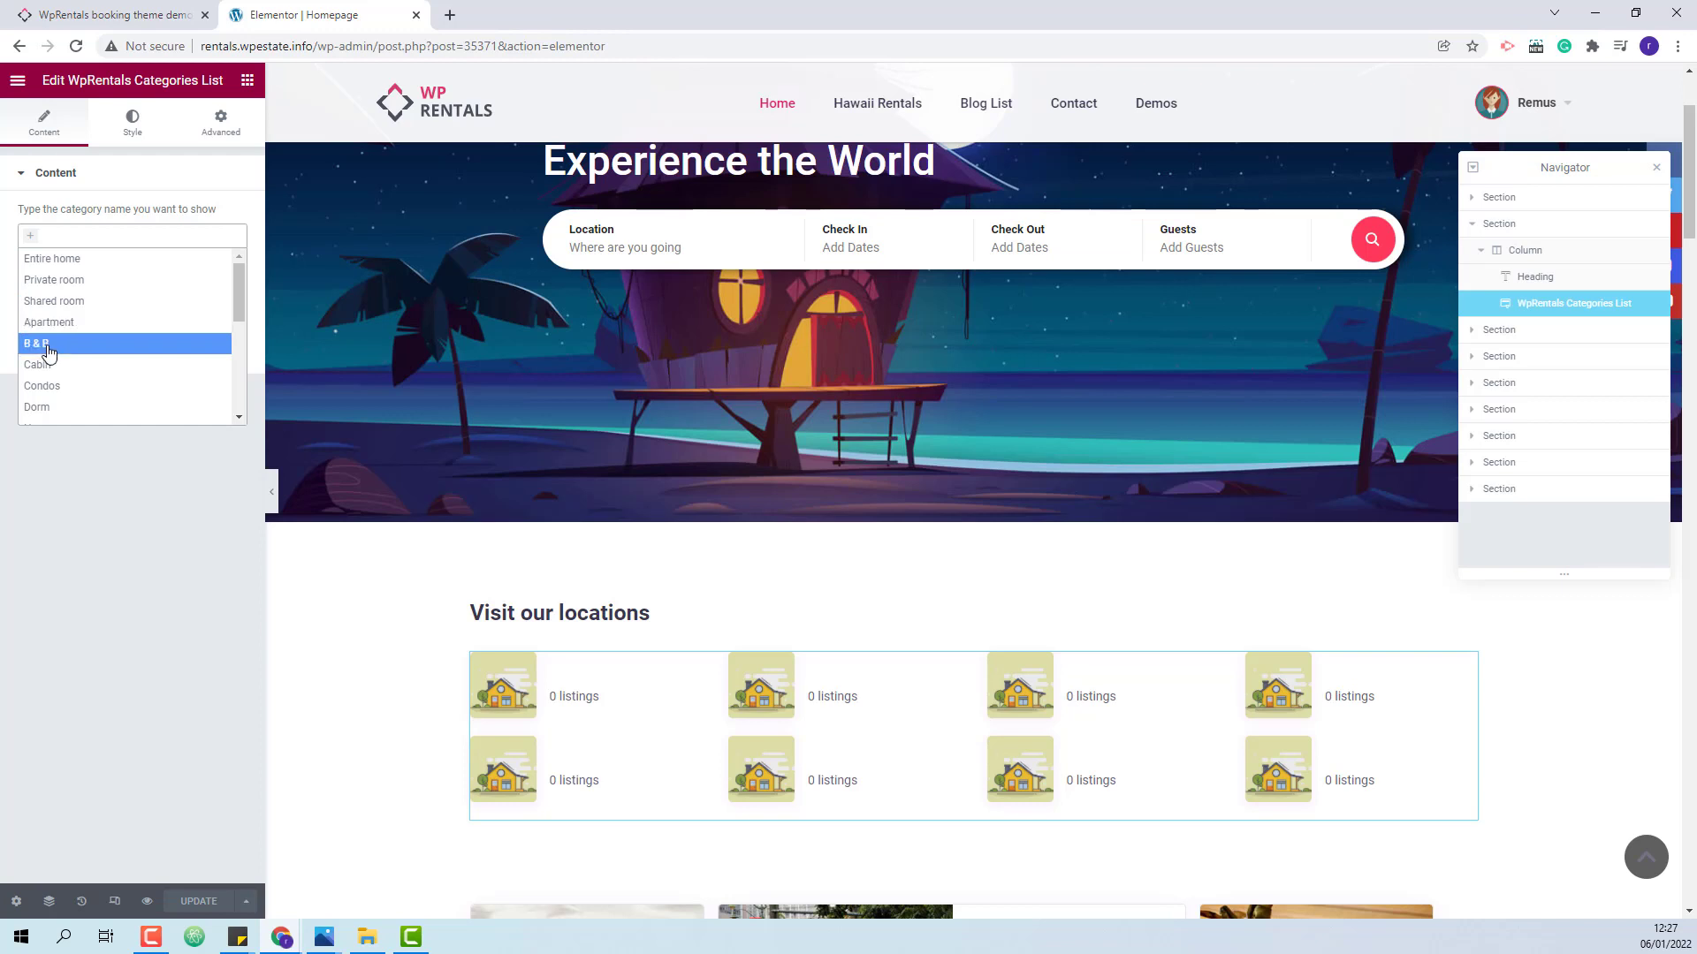
click(53, 386)
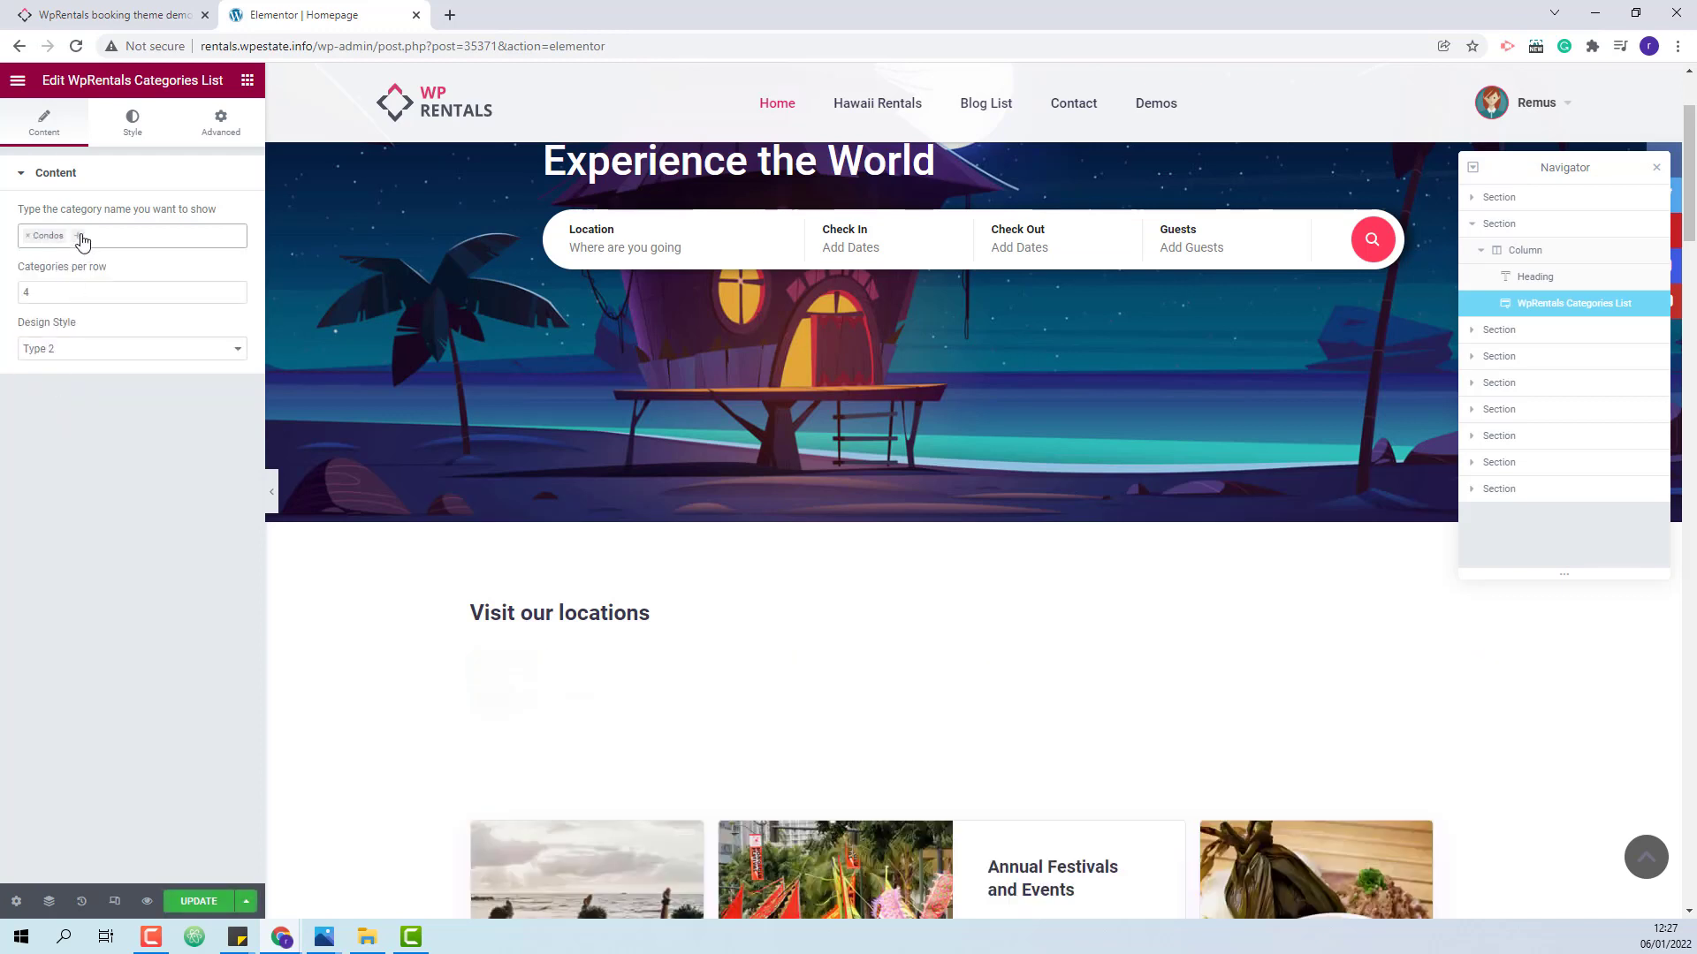
click(82, 241)
click(52, 258)
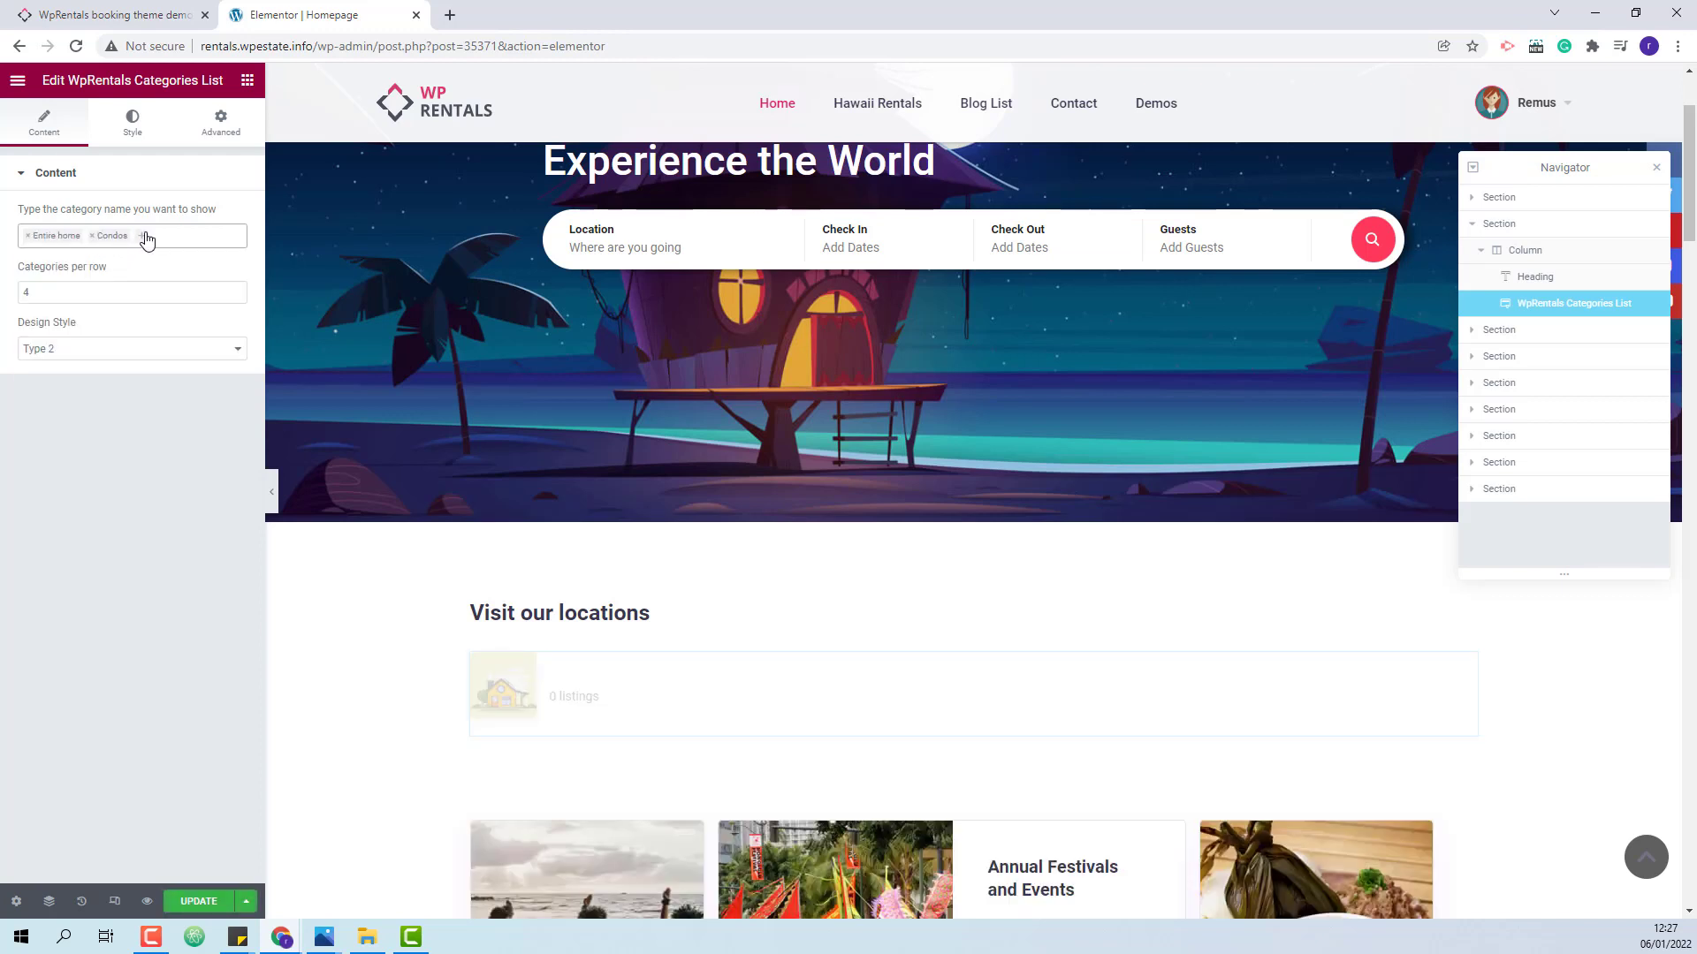
click(135, 237)
click(111, 281)
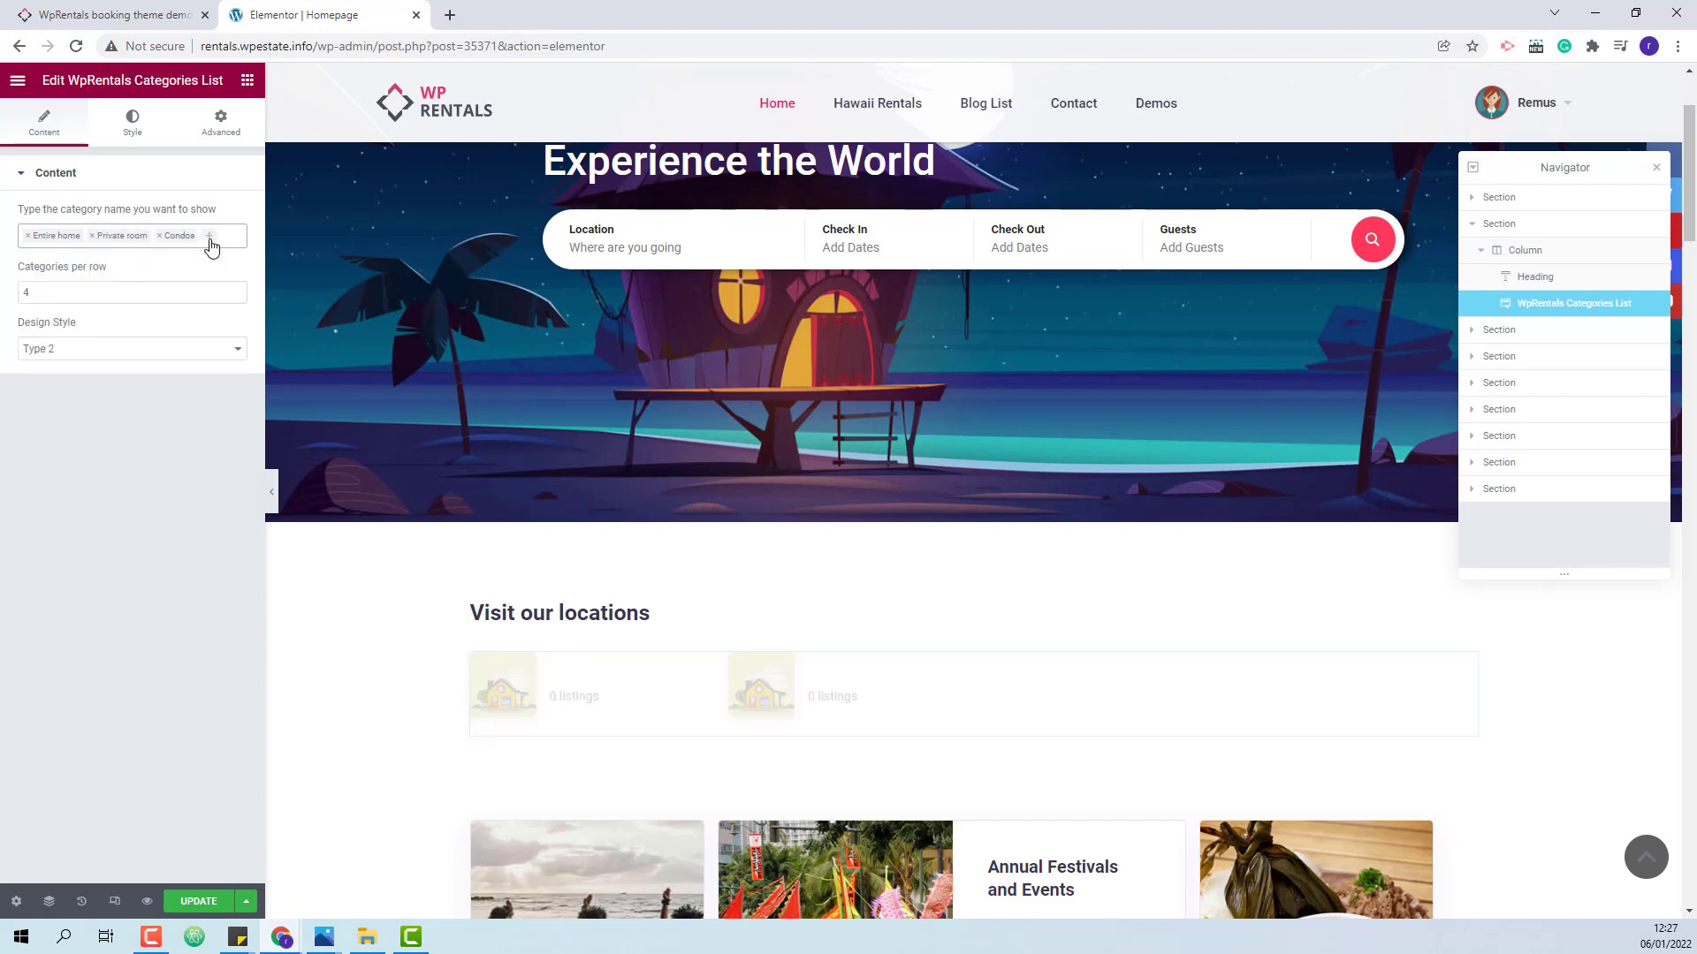
click(213, 241)
click(106, 324)
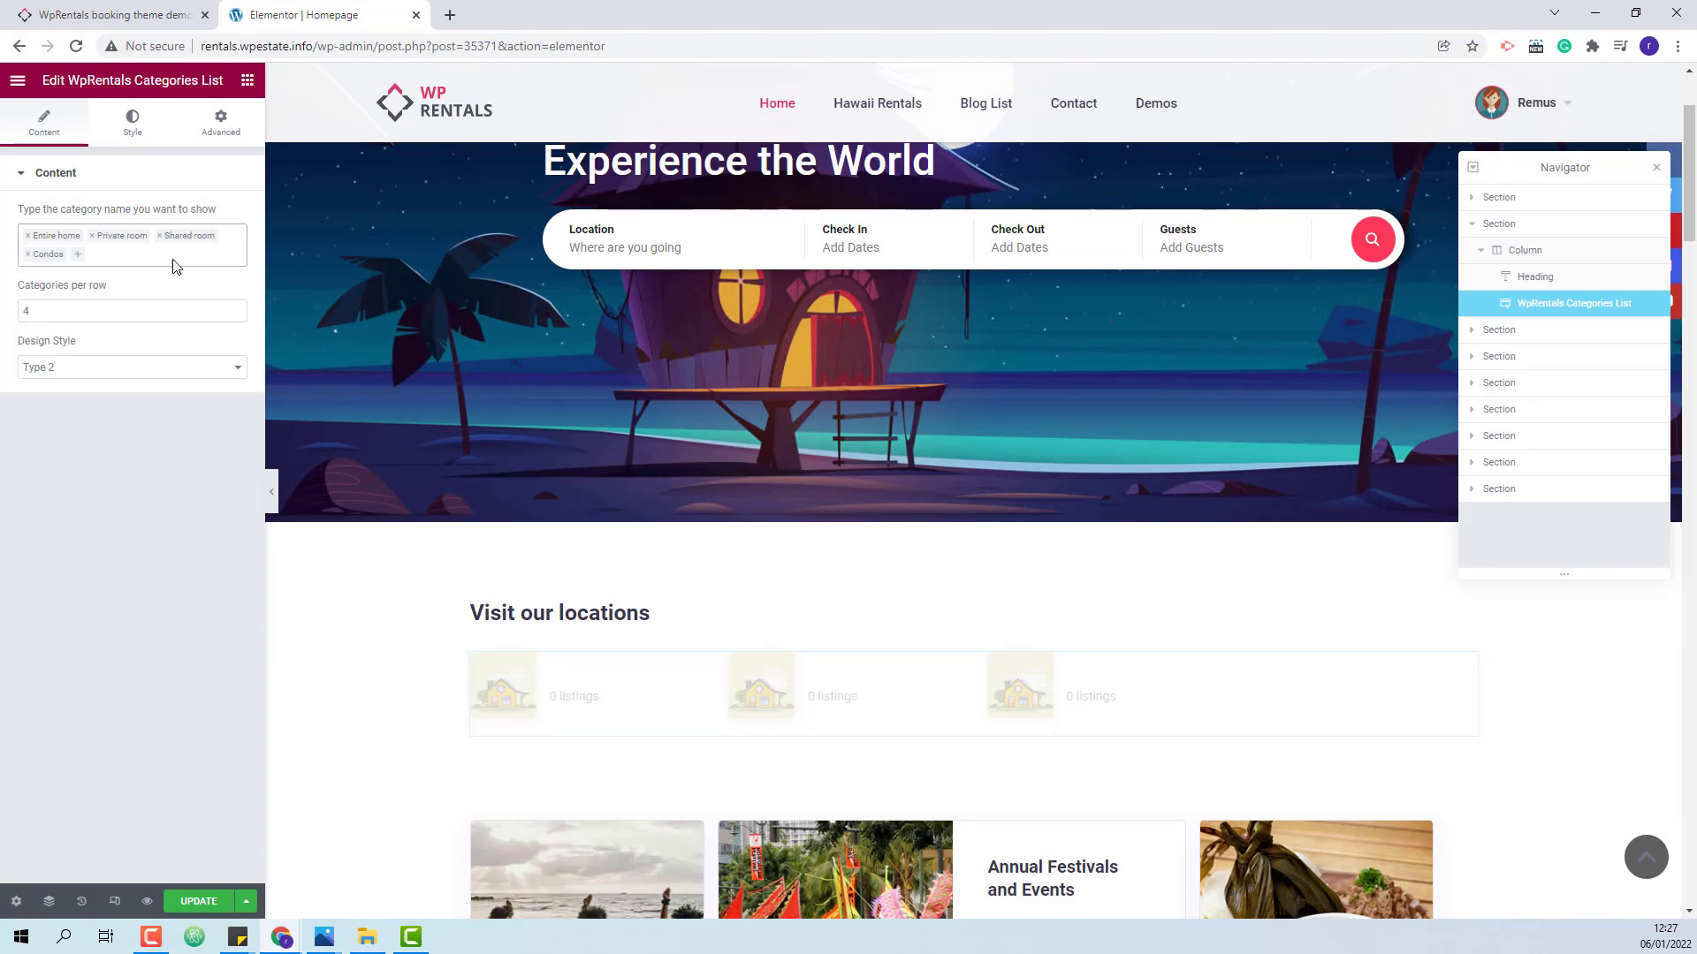
Choose Category as the type of categories for the "Rentals for every style" grid and update the homepage.
scroll(884, 583, down, 15)
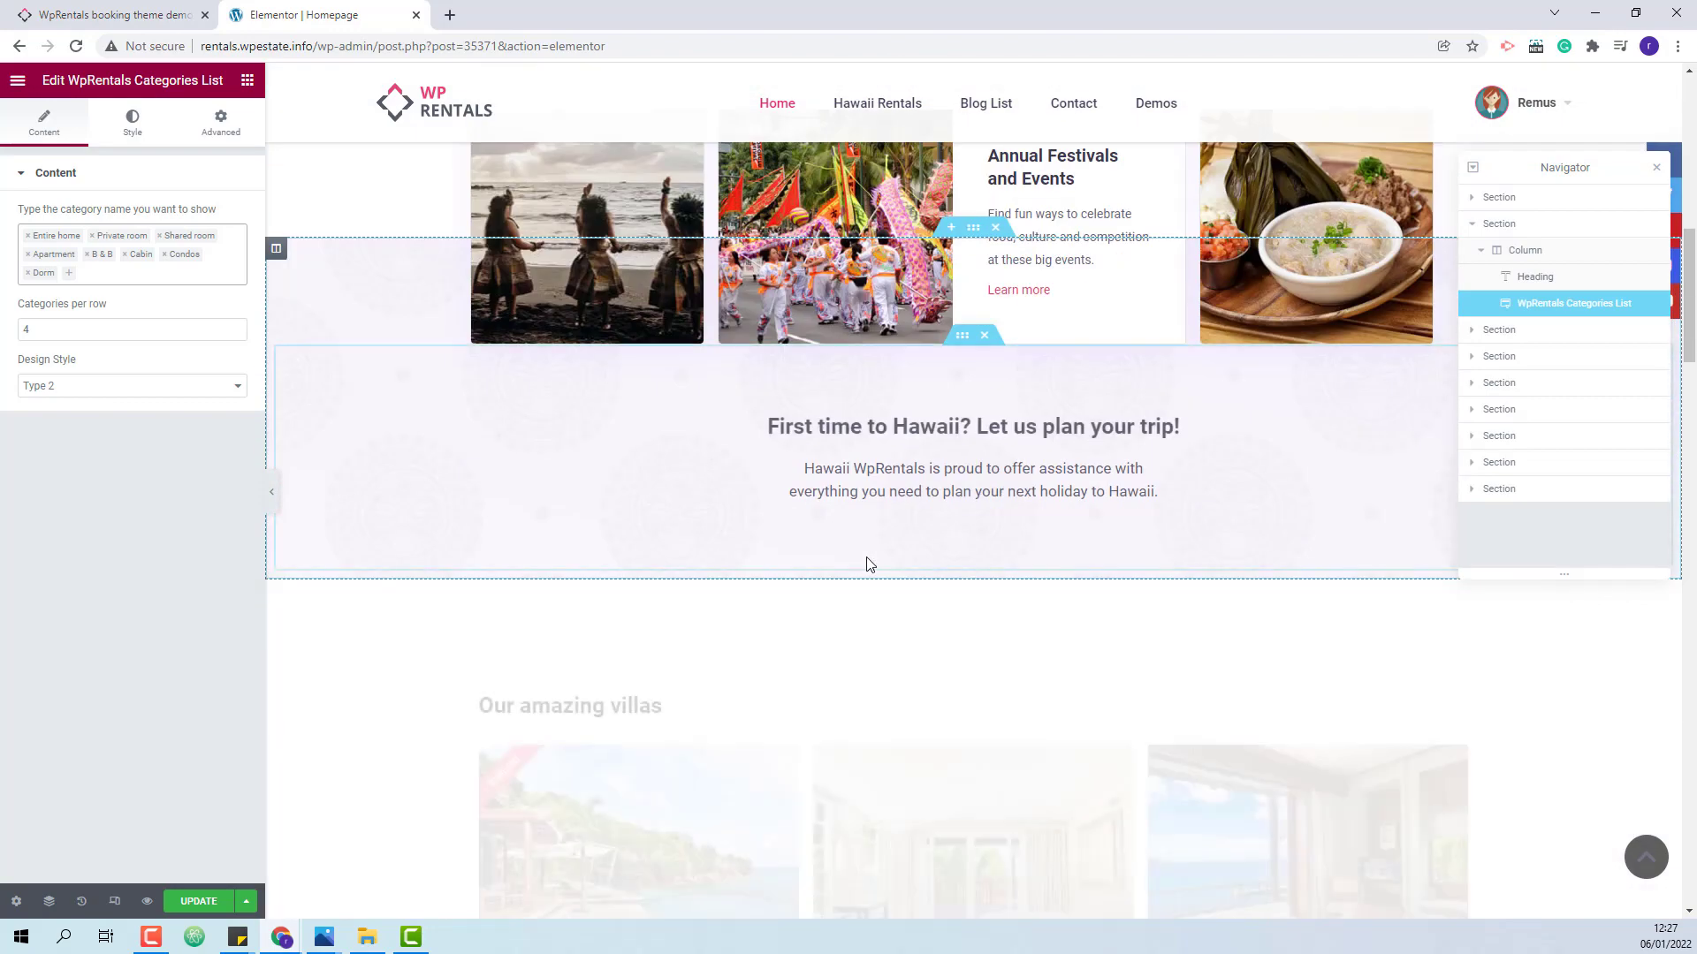
scroll(867, 565, down, 7)
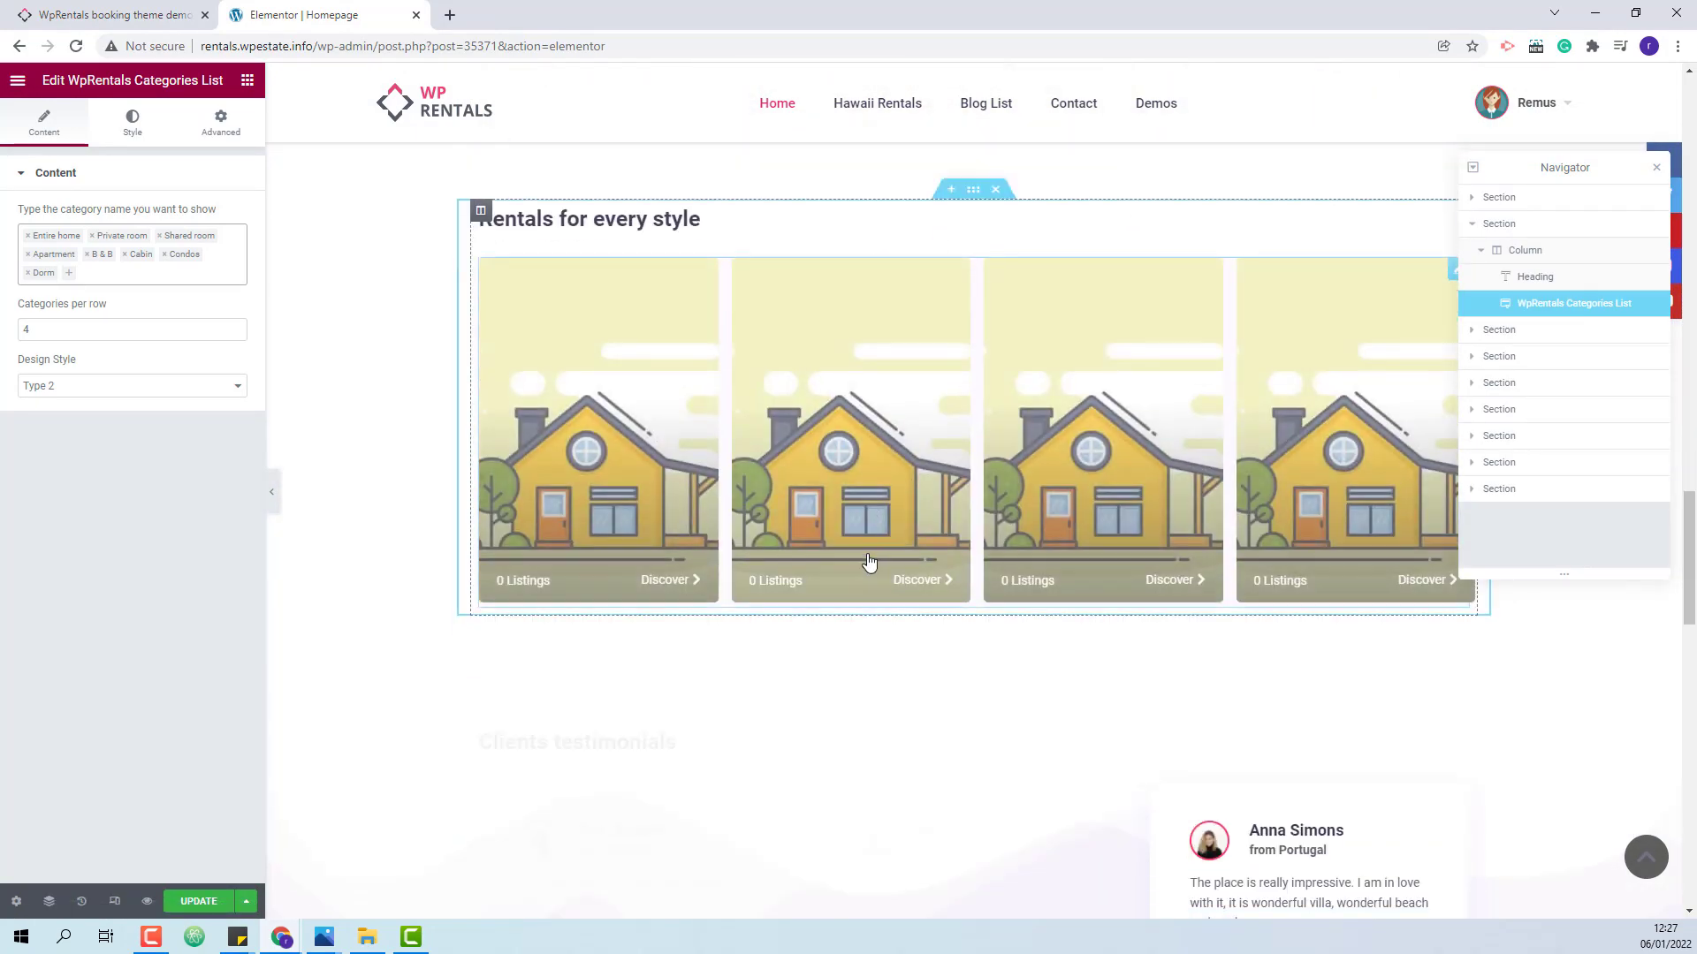
click(605, 476)
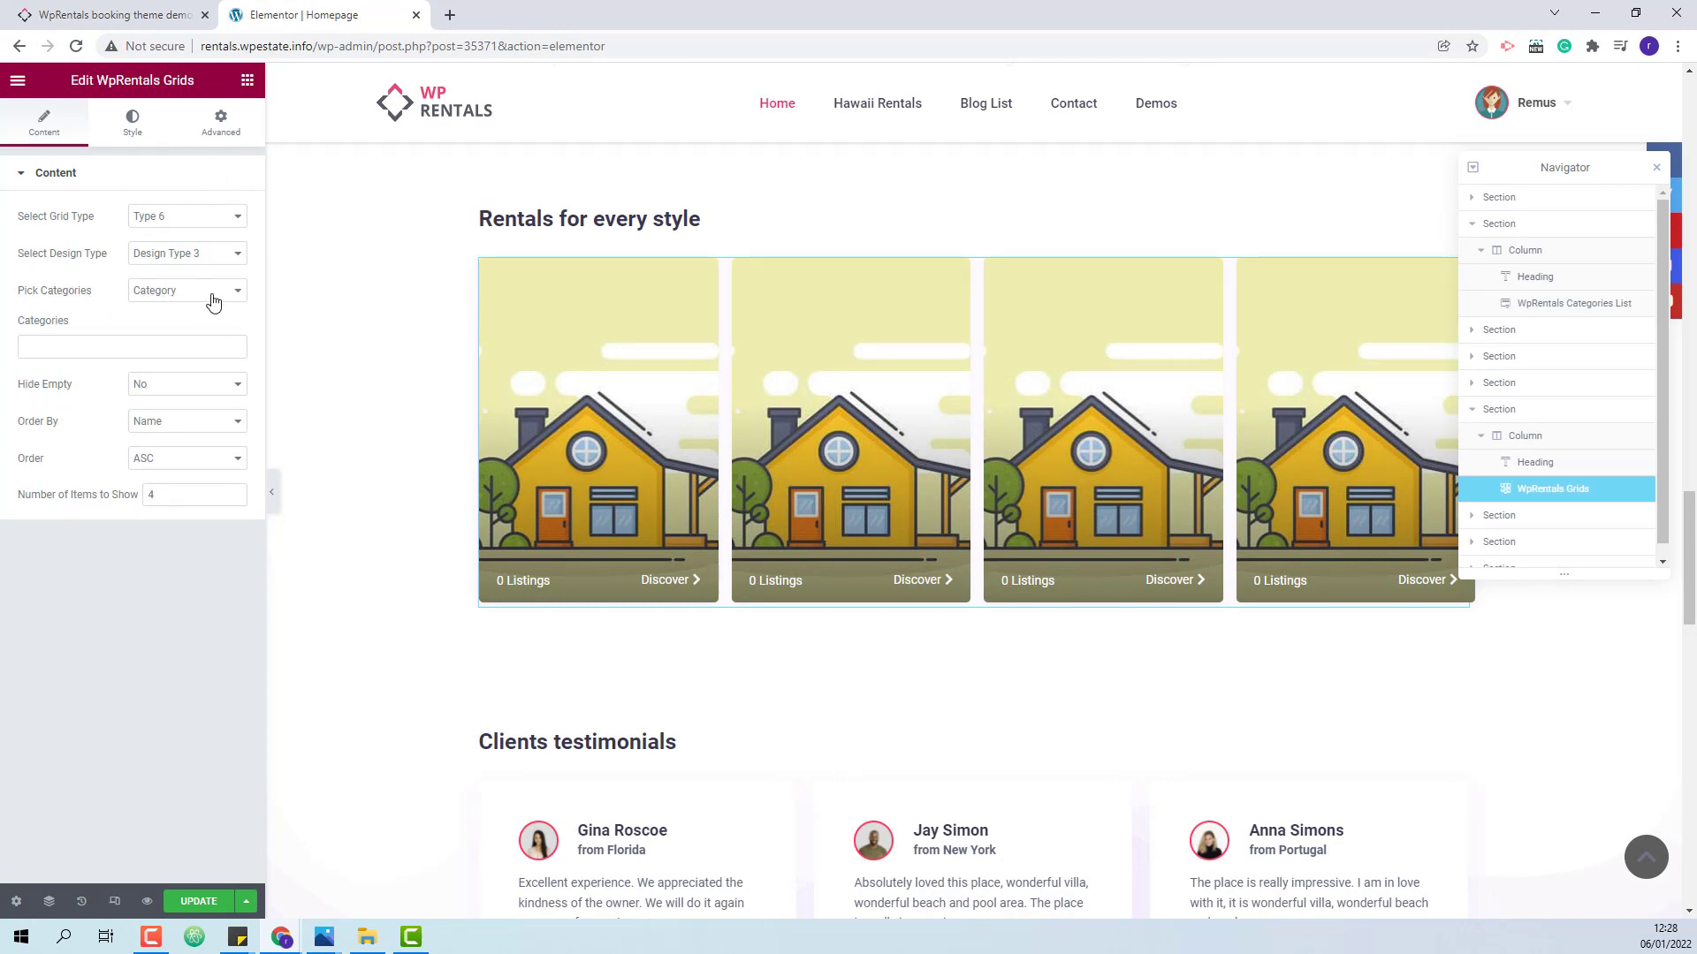
click(181, 292)
click(168, 311)
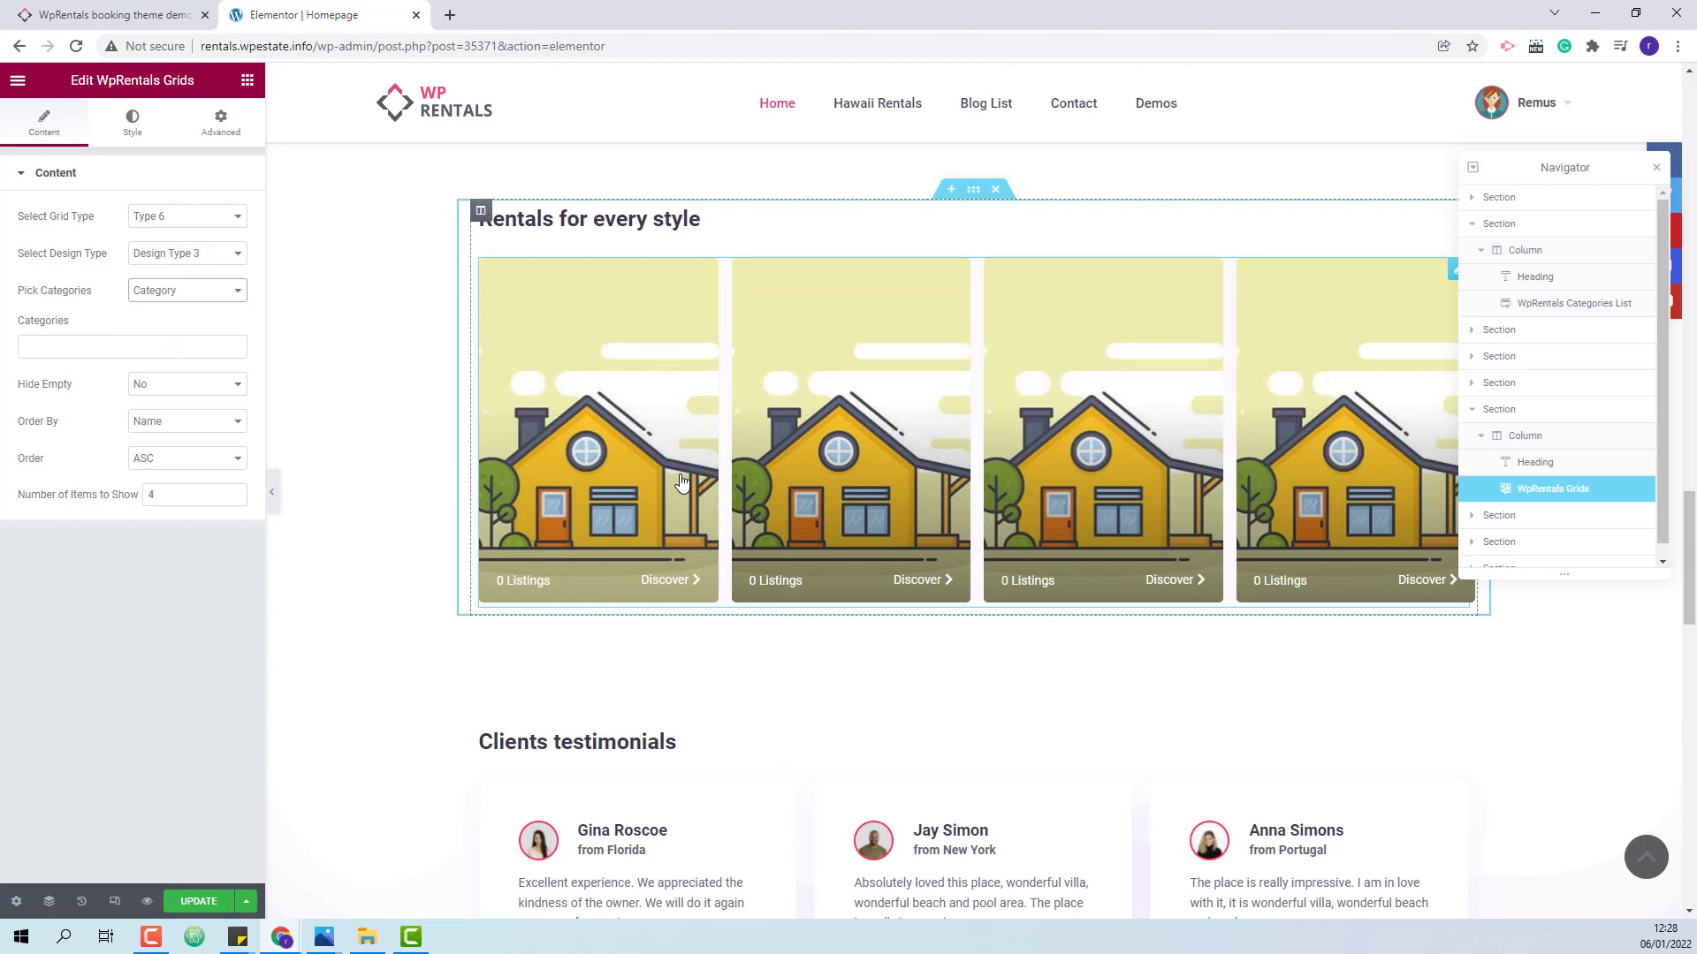
click(185, 906)
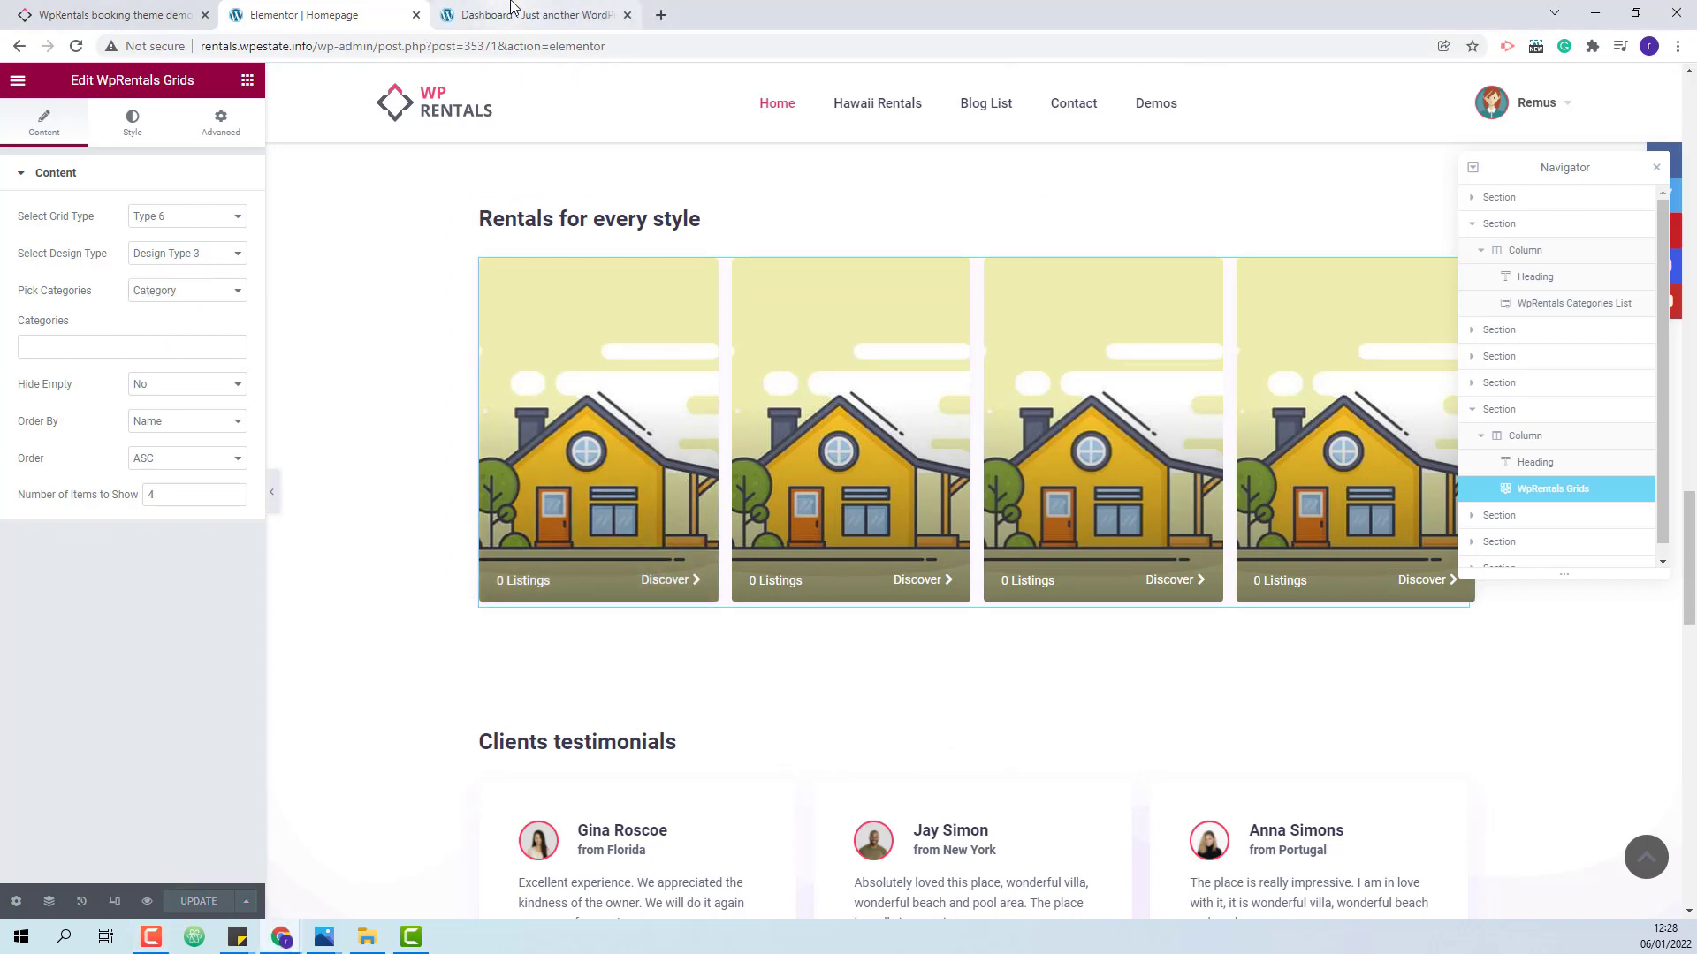
Return to the WordPress dashboard and open the B & B listing category for editing.
click(511, 5)
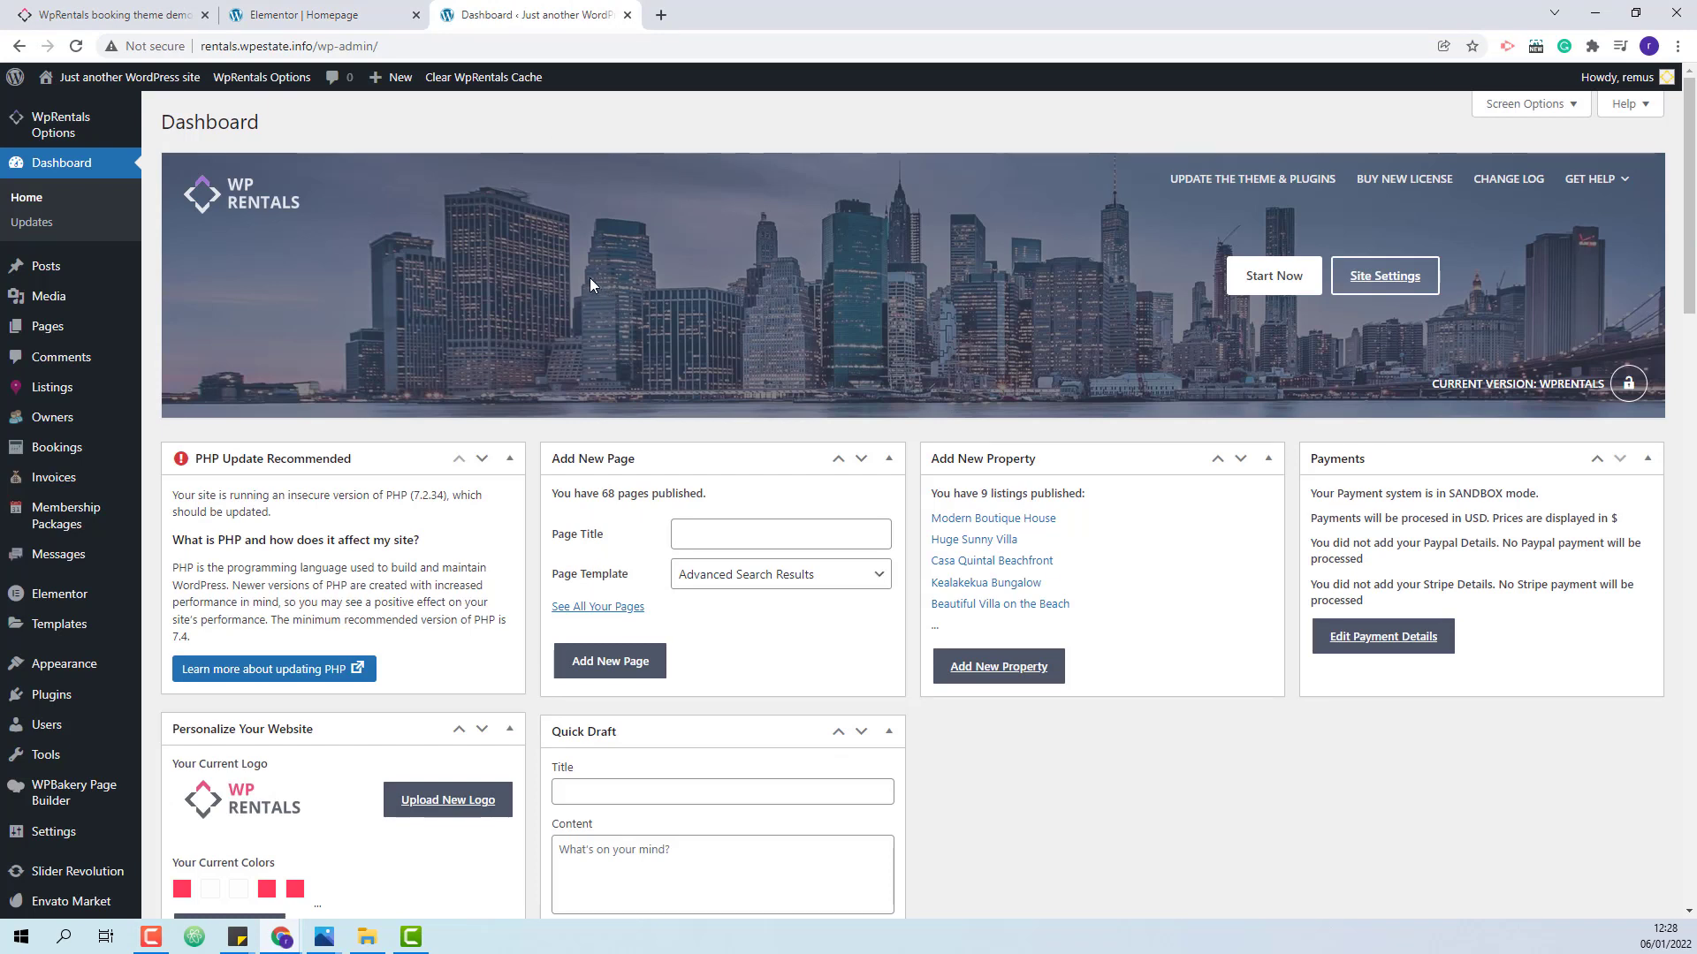
mouse_move(52, 390)
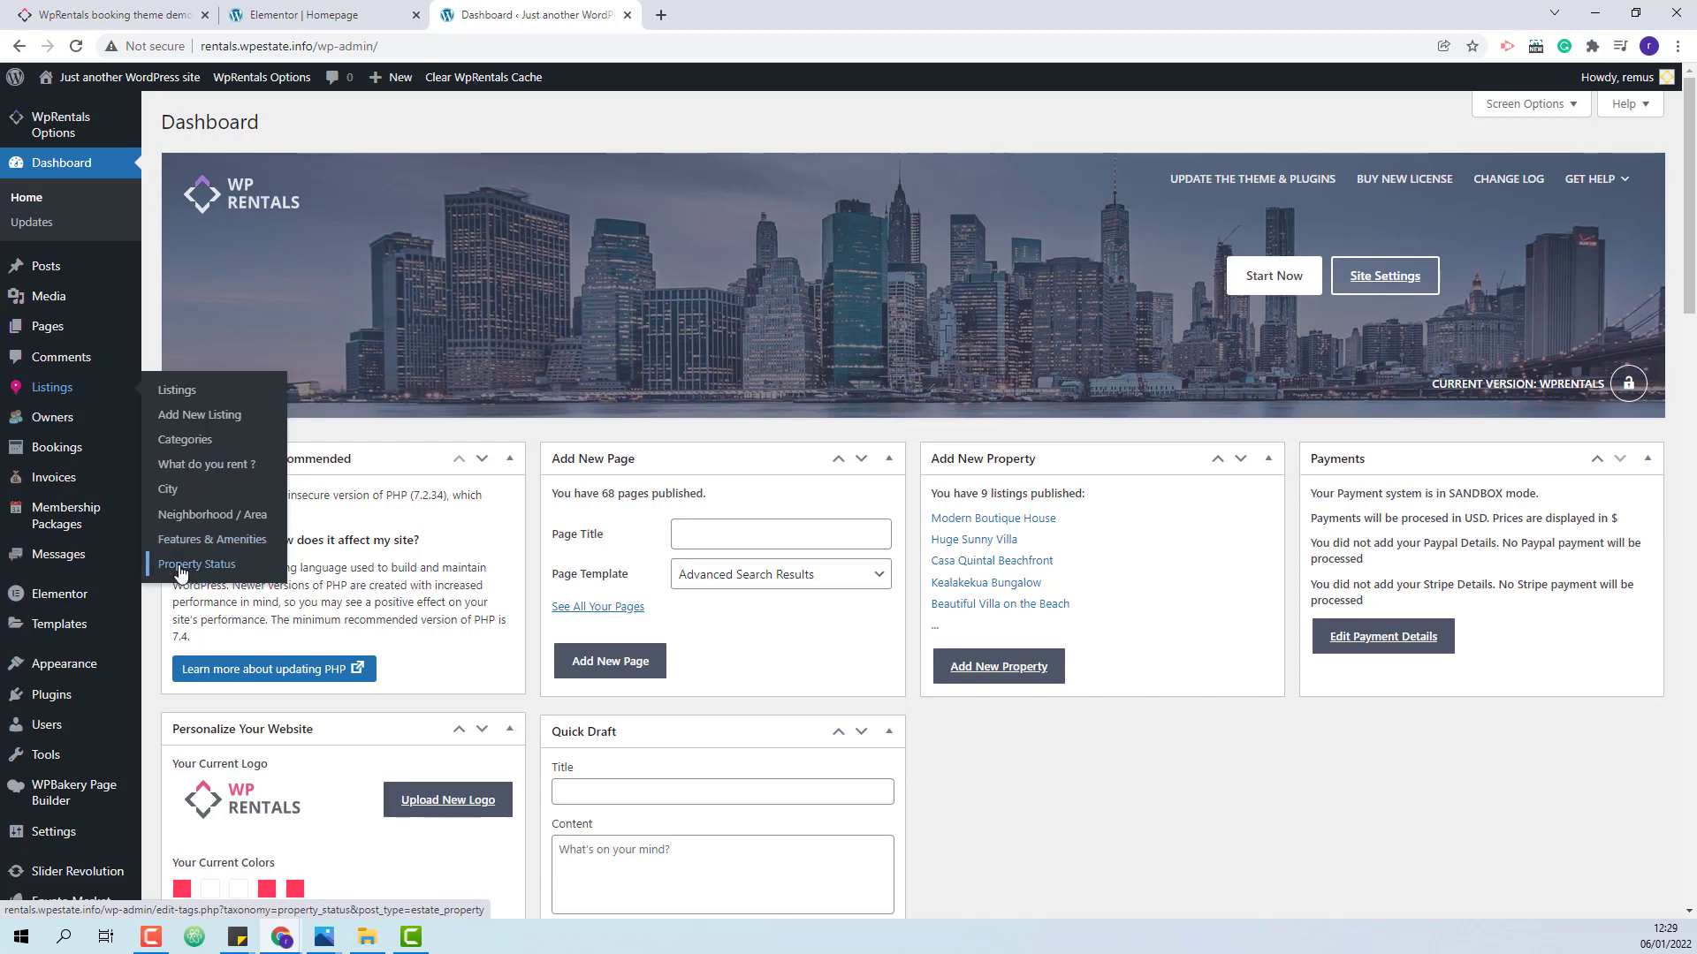
click(181, 440)
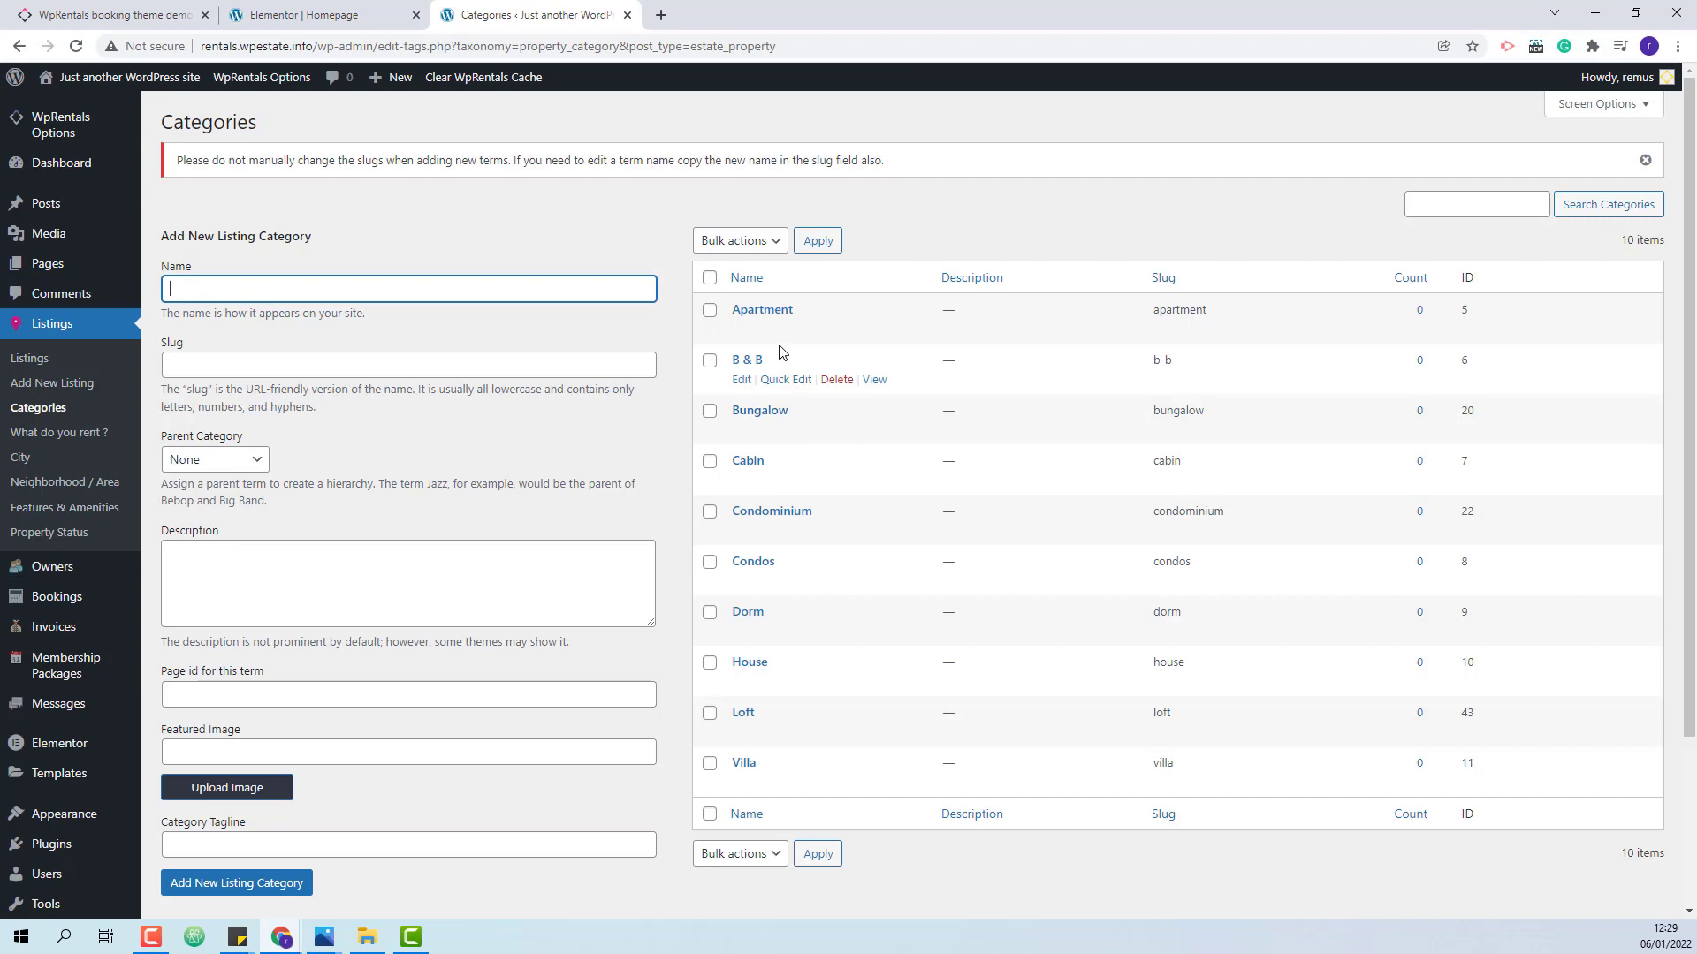
click(742, 382)
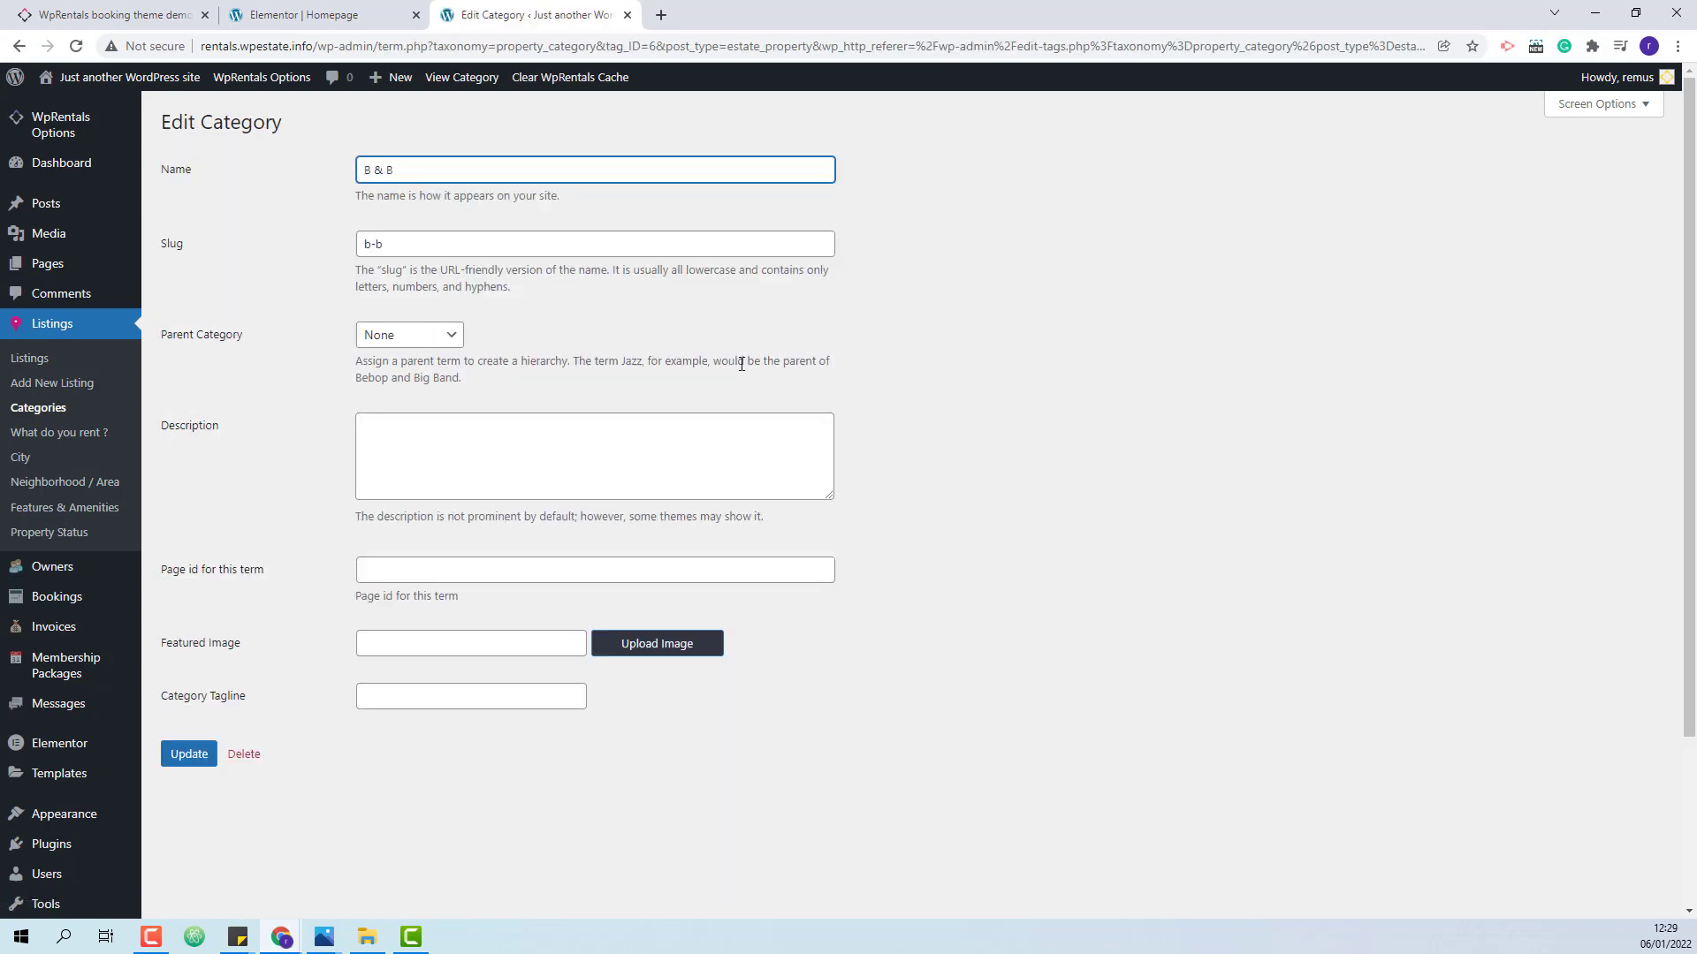
Upload city2.jpg as the featured image of the B & B category and update the category.
click(652, 649)
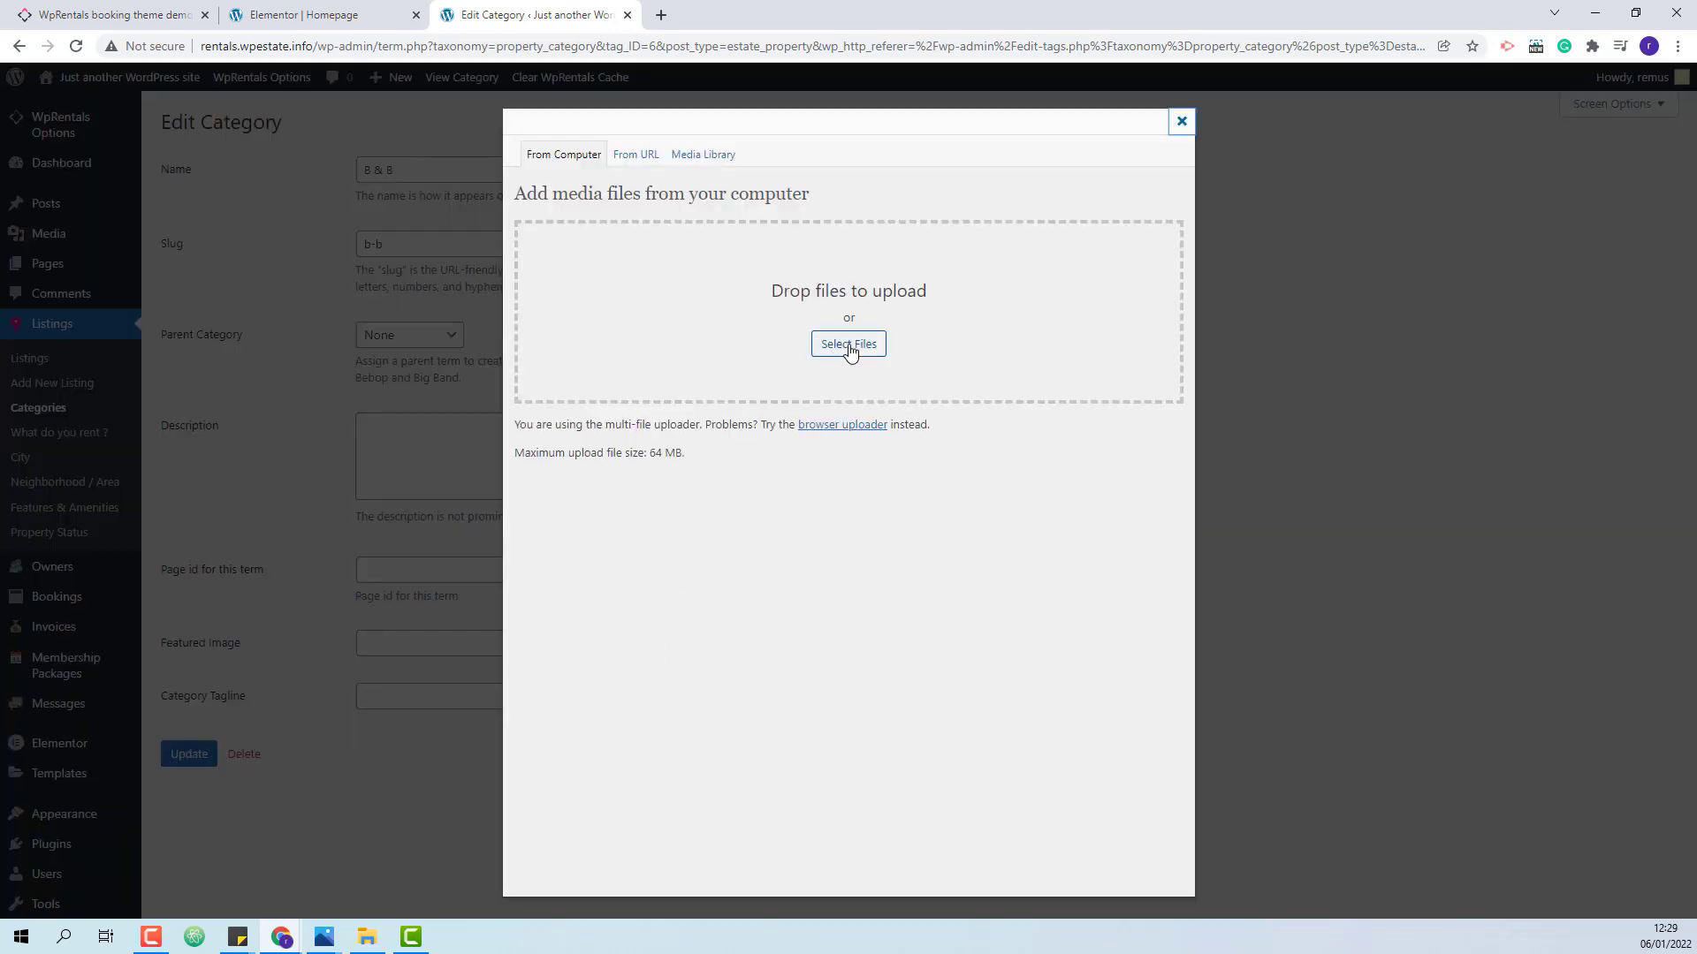
click(848, 343)
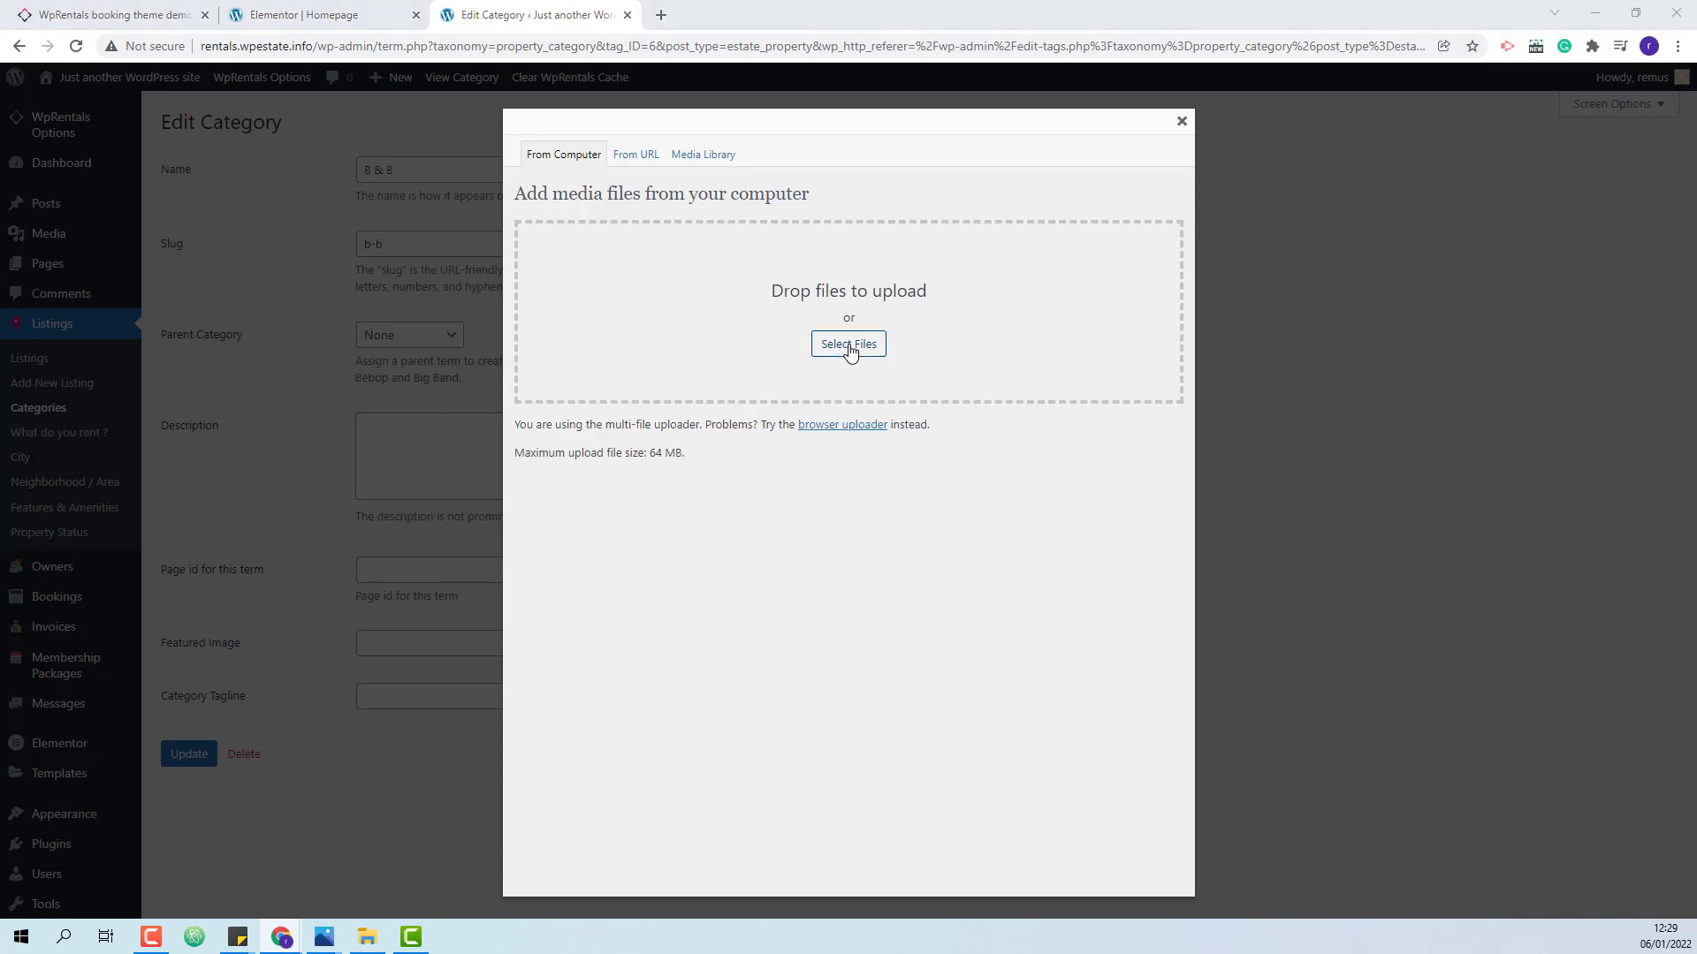
click(1525, 890)
scroll(1003, 424, down, 4)
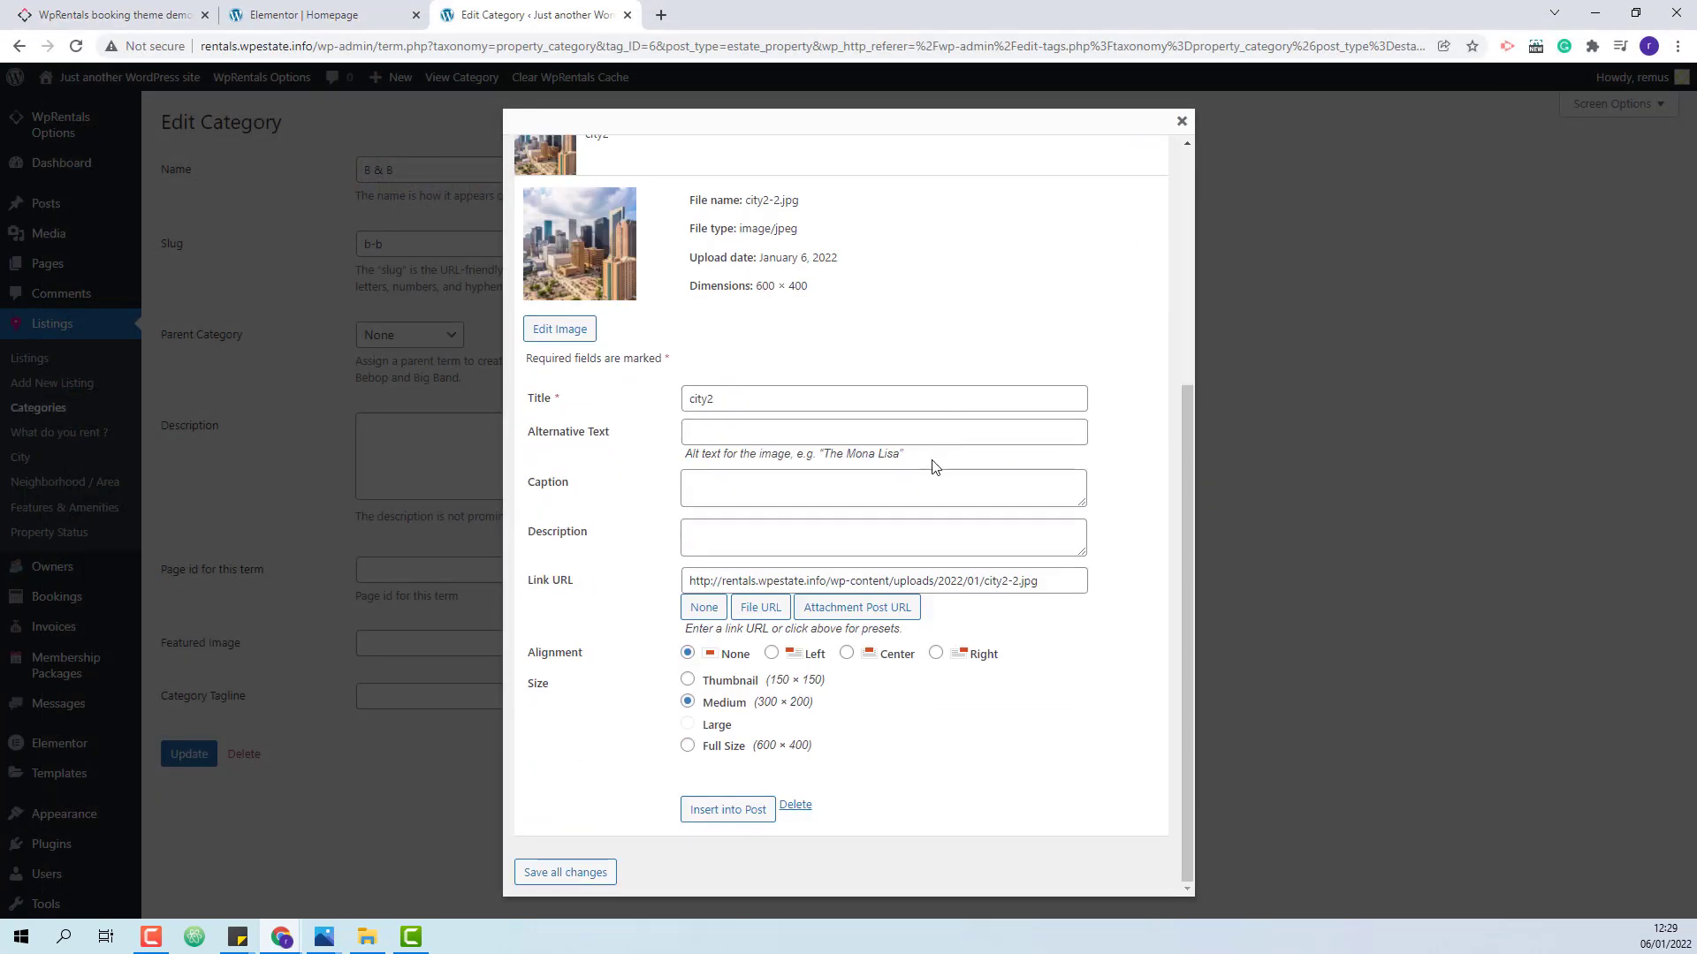
click(761, 817)
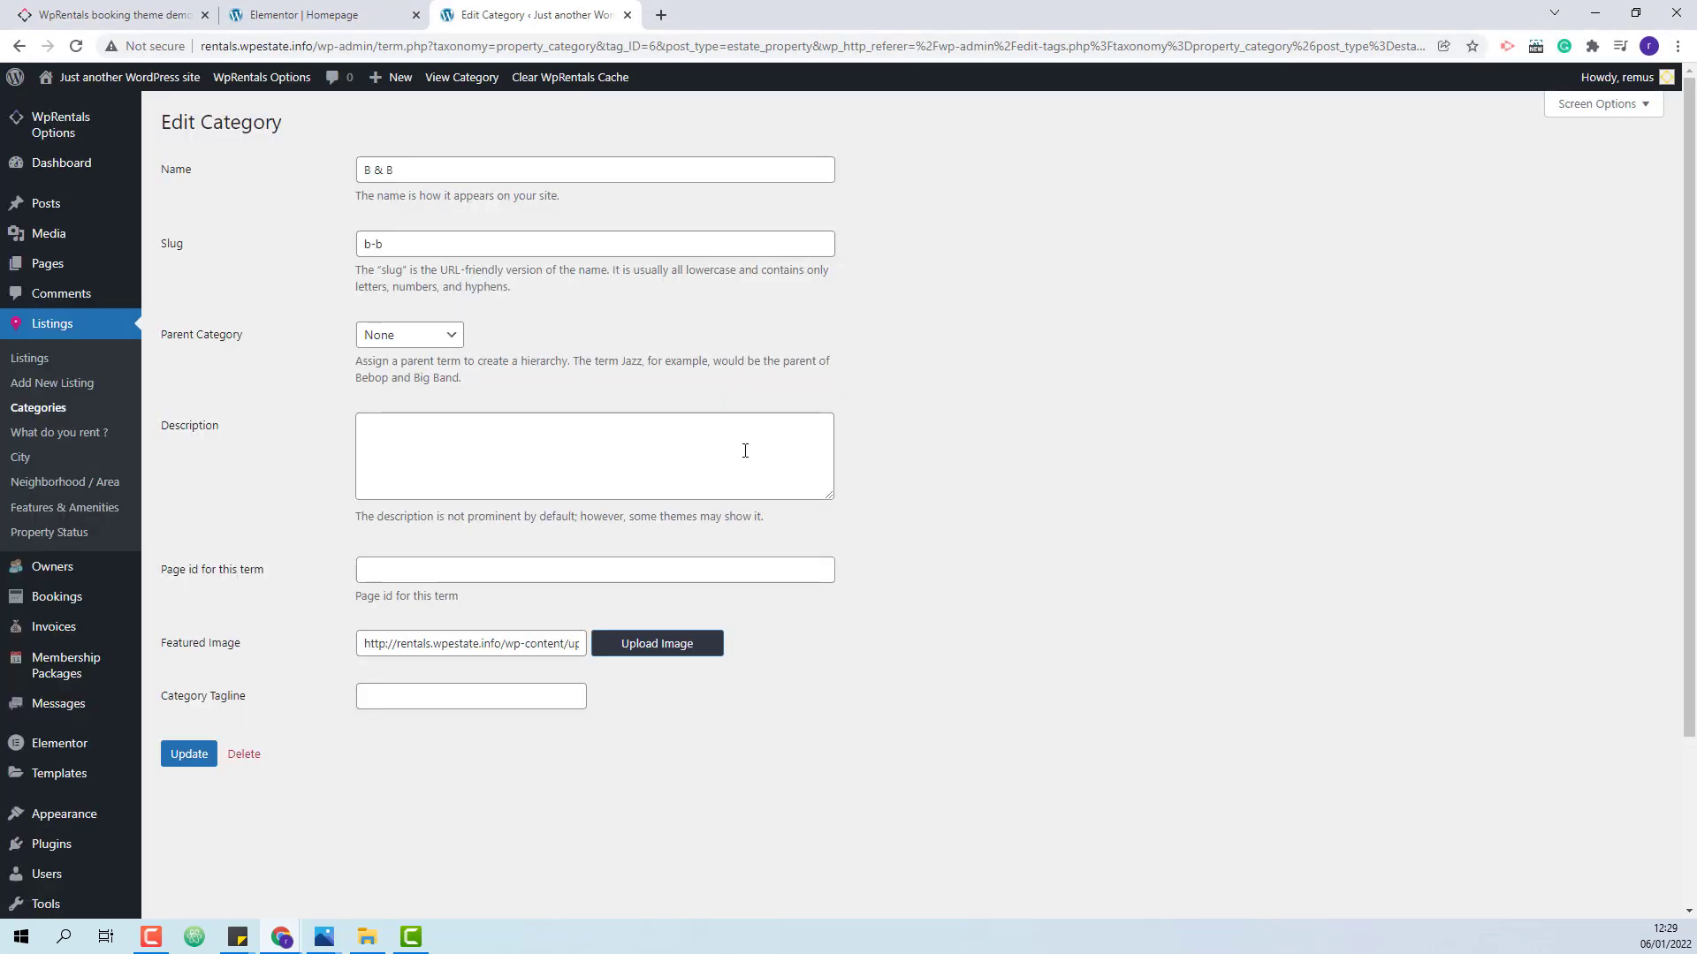
click(187, 755)
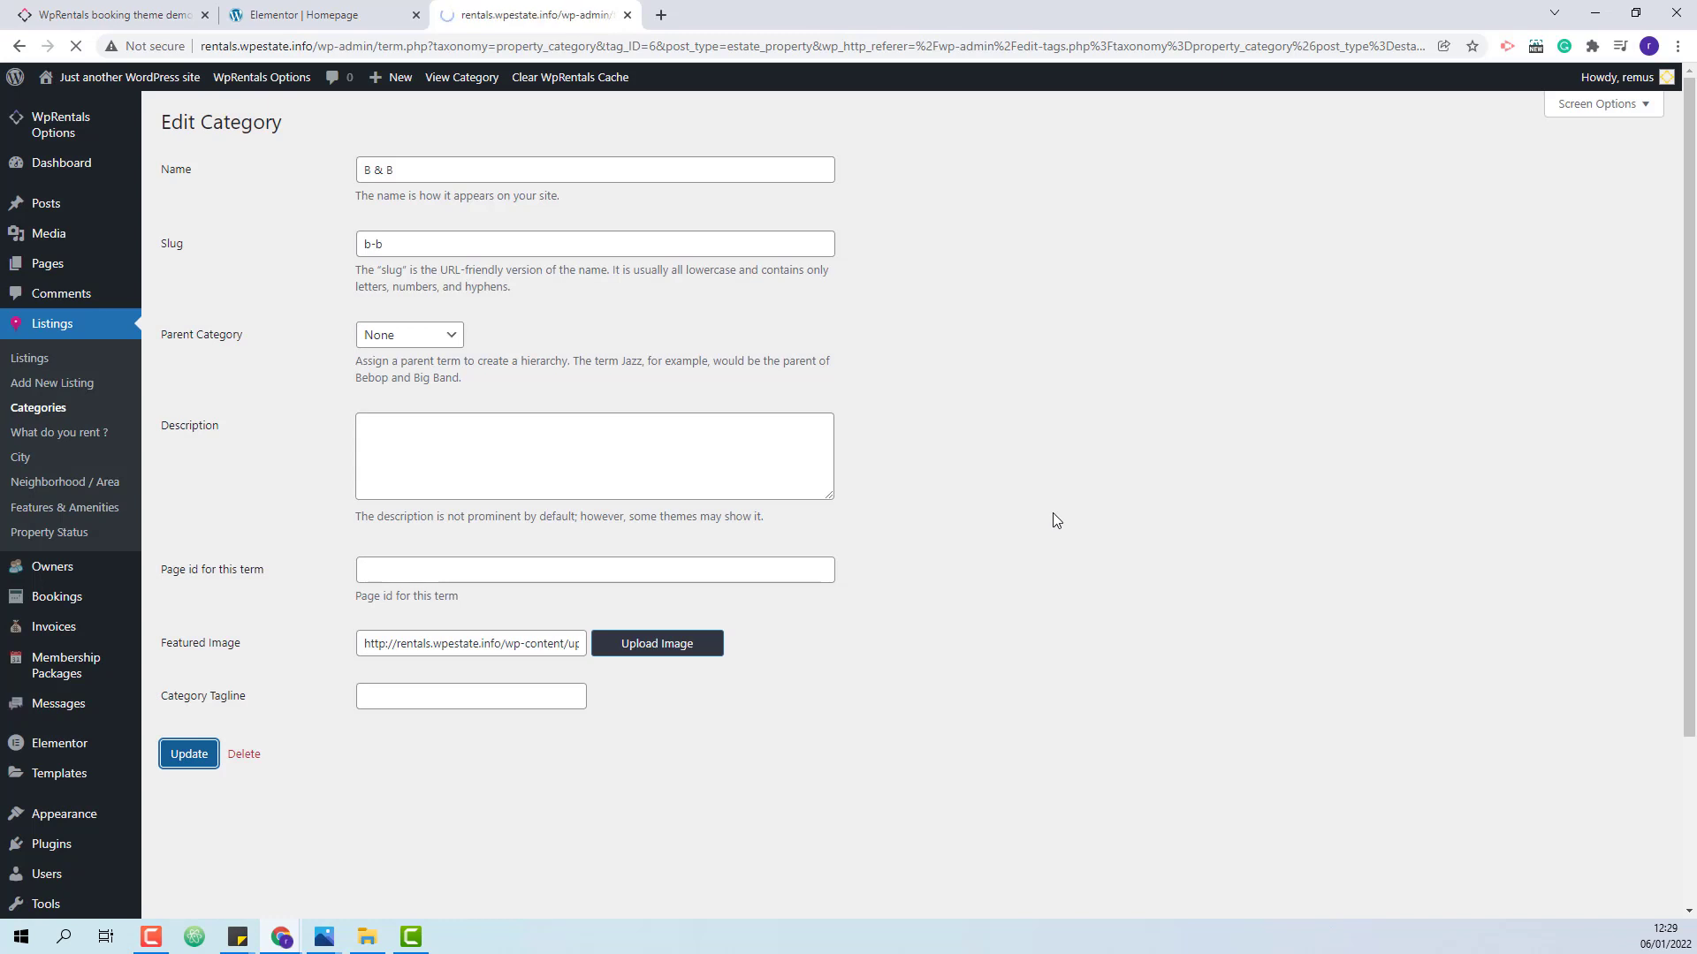
Edit the Cabin listing category, upload city3.jpg as its featured image and update the category.
click(242, 189)
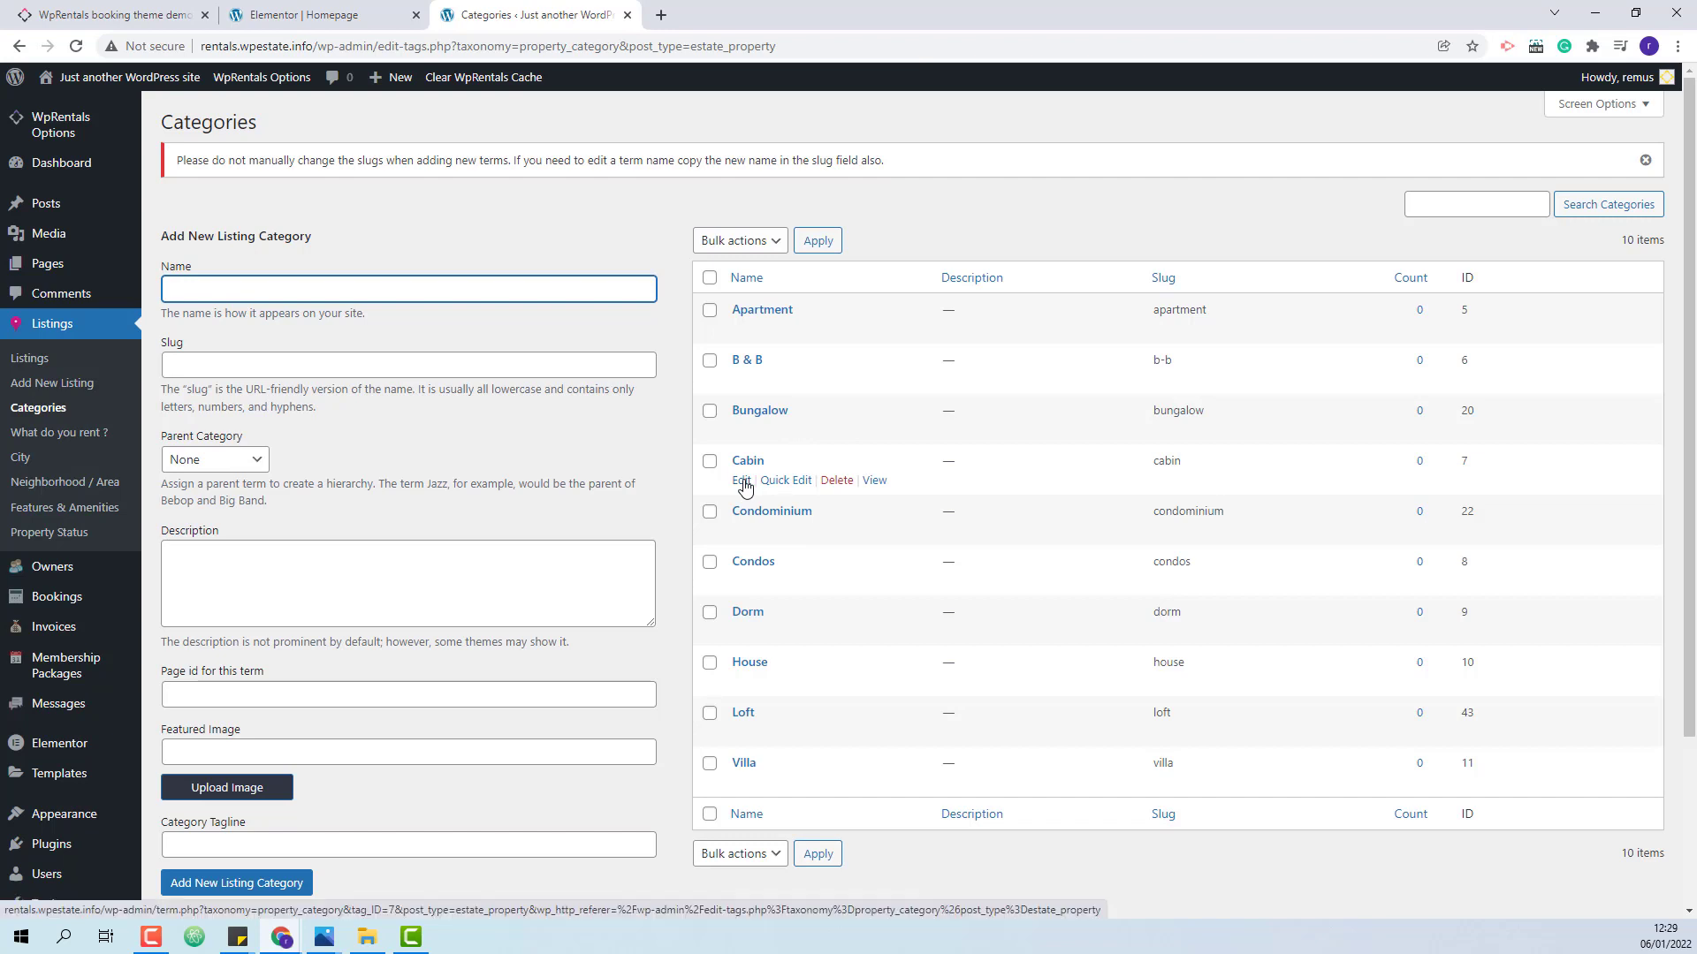
click(742, 481)
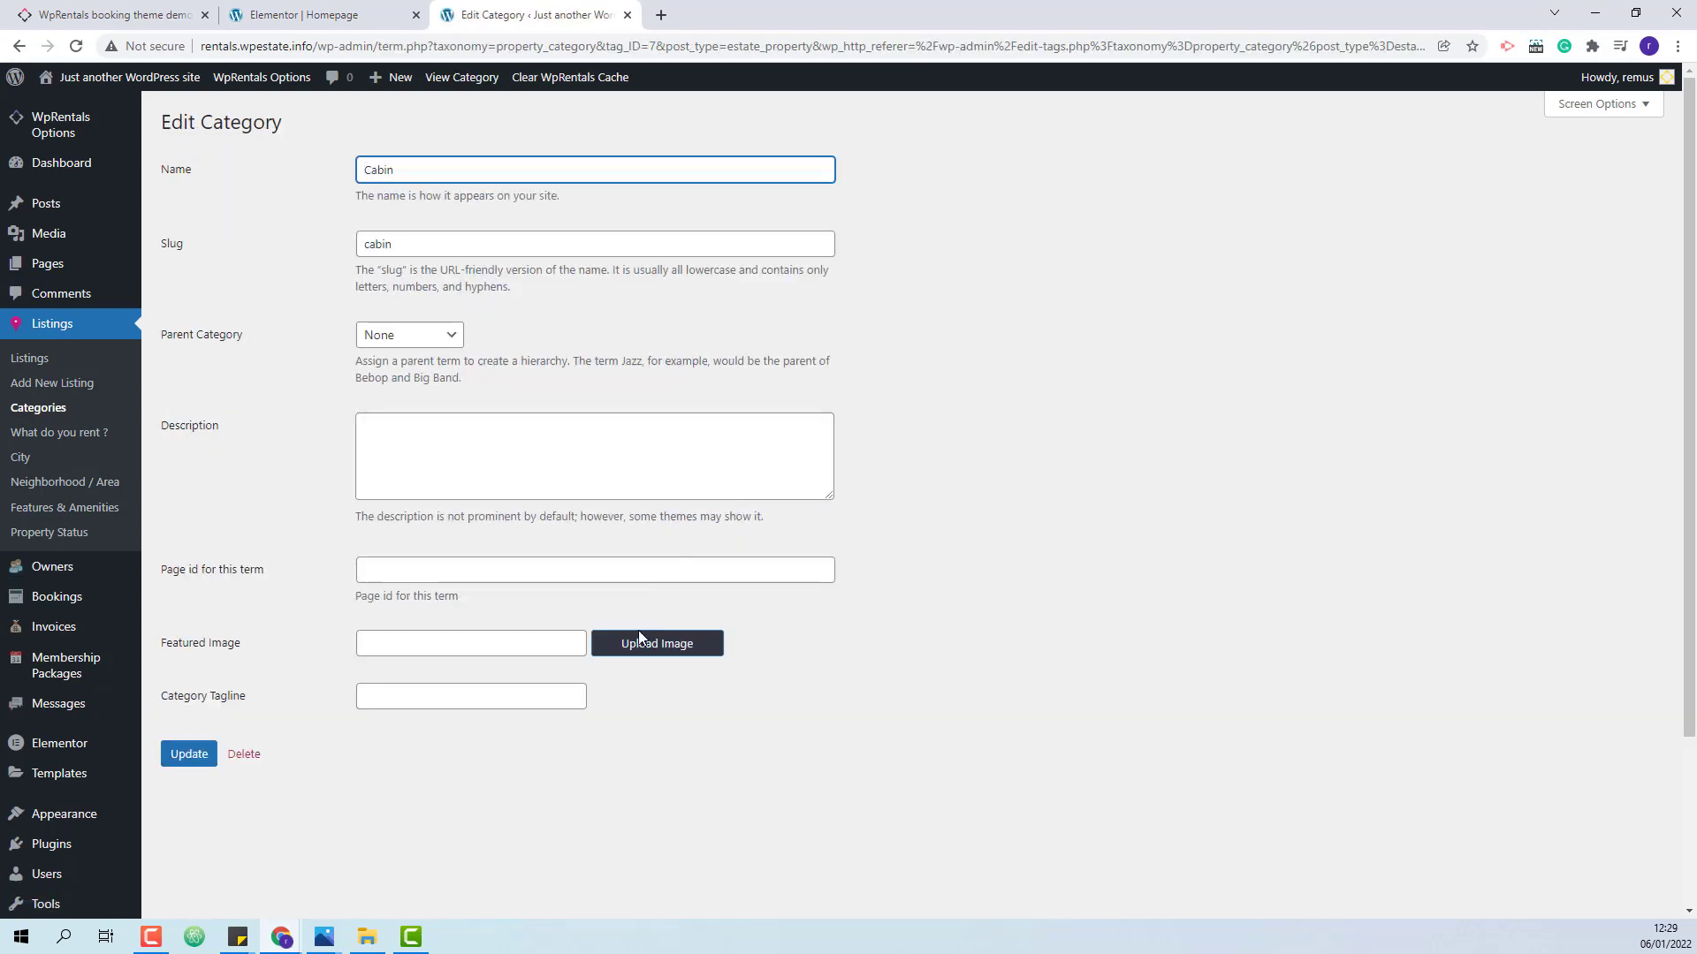
click(661, 642)
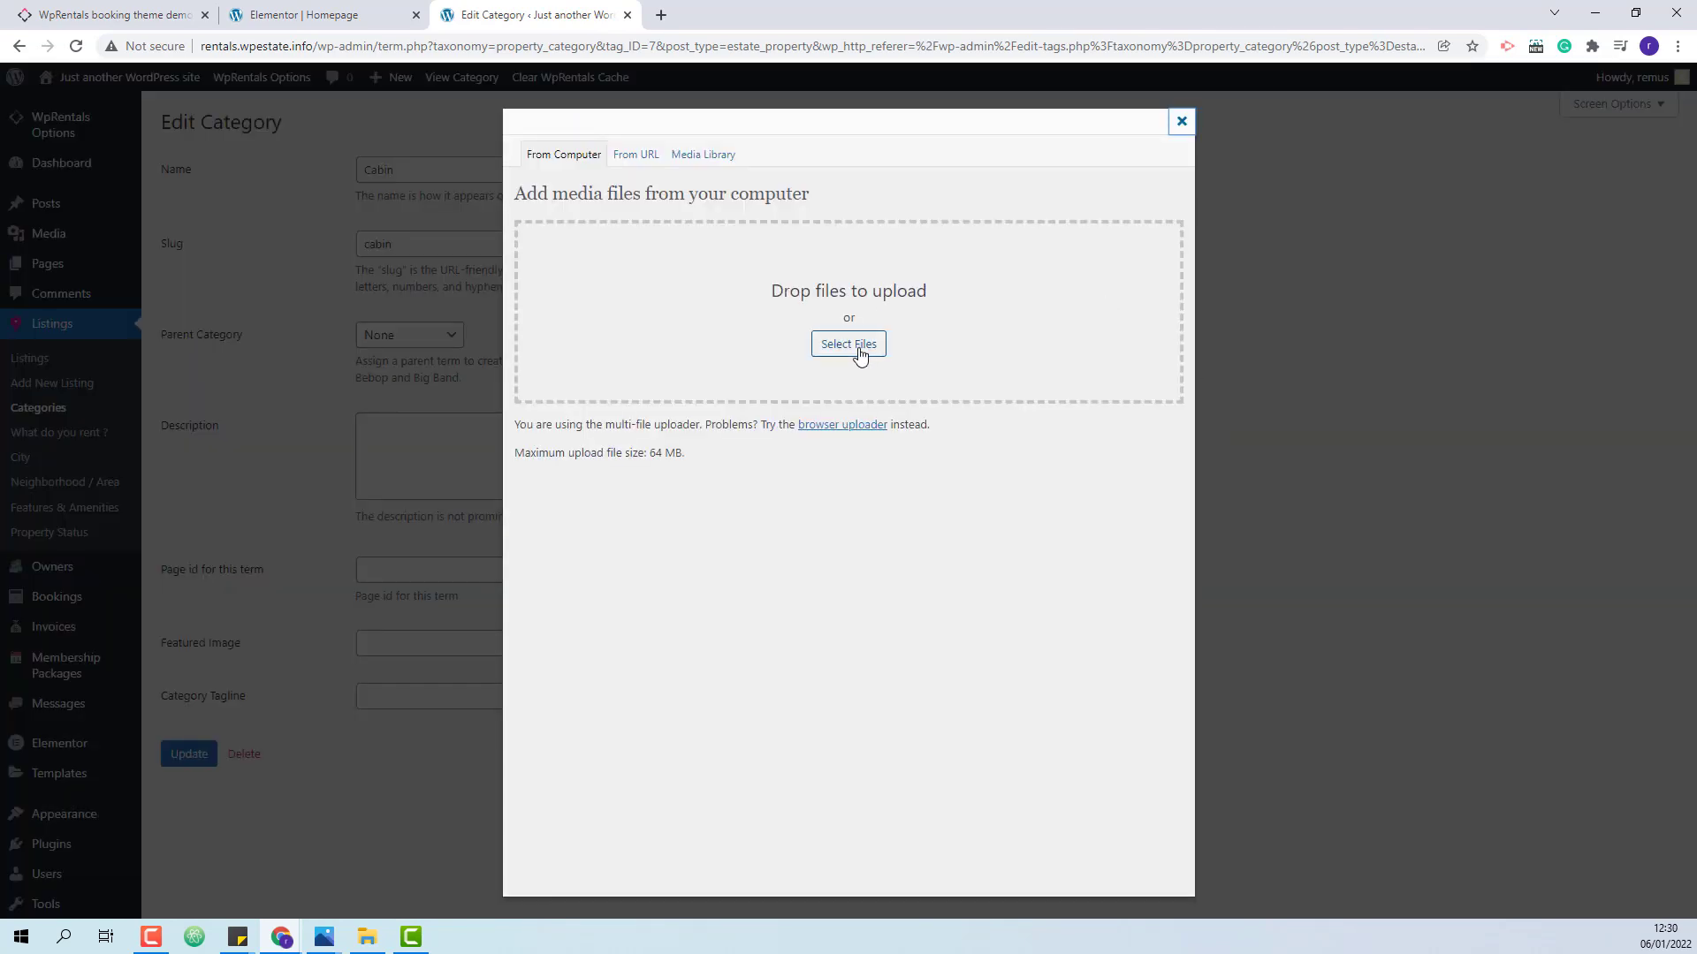
click(858, 350)
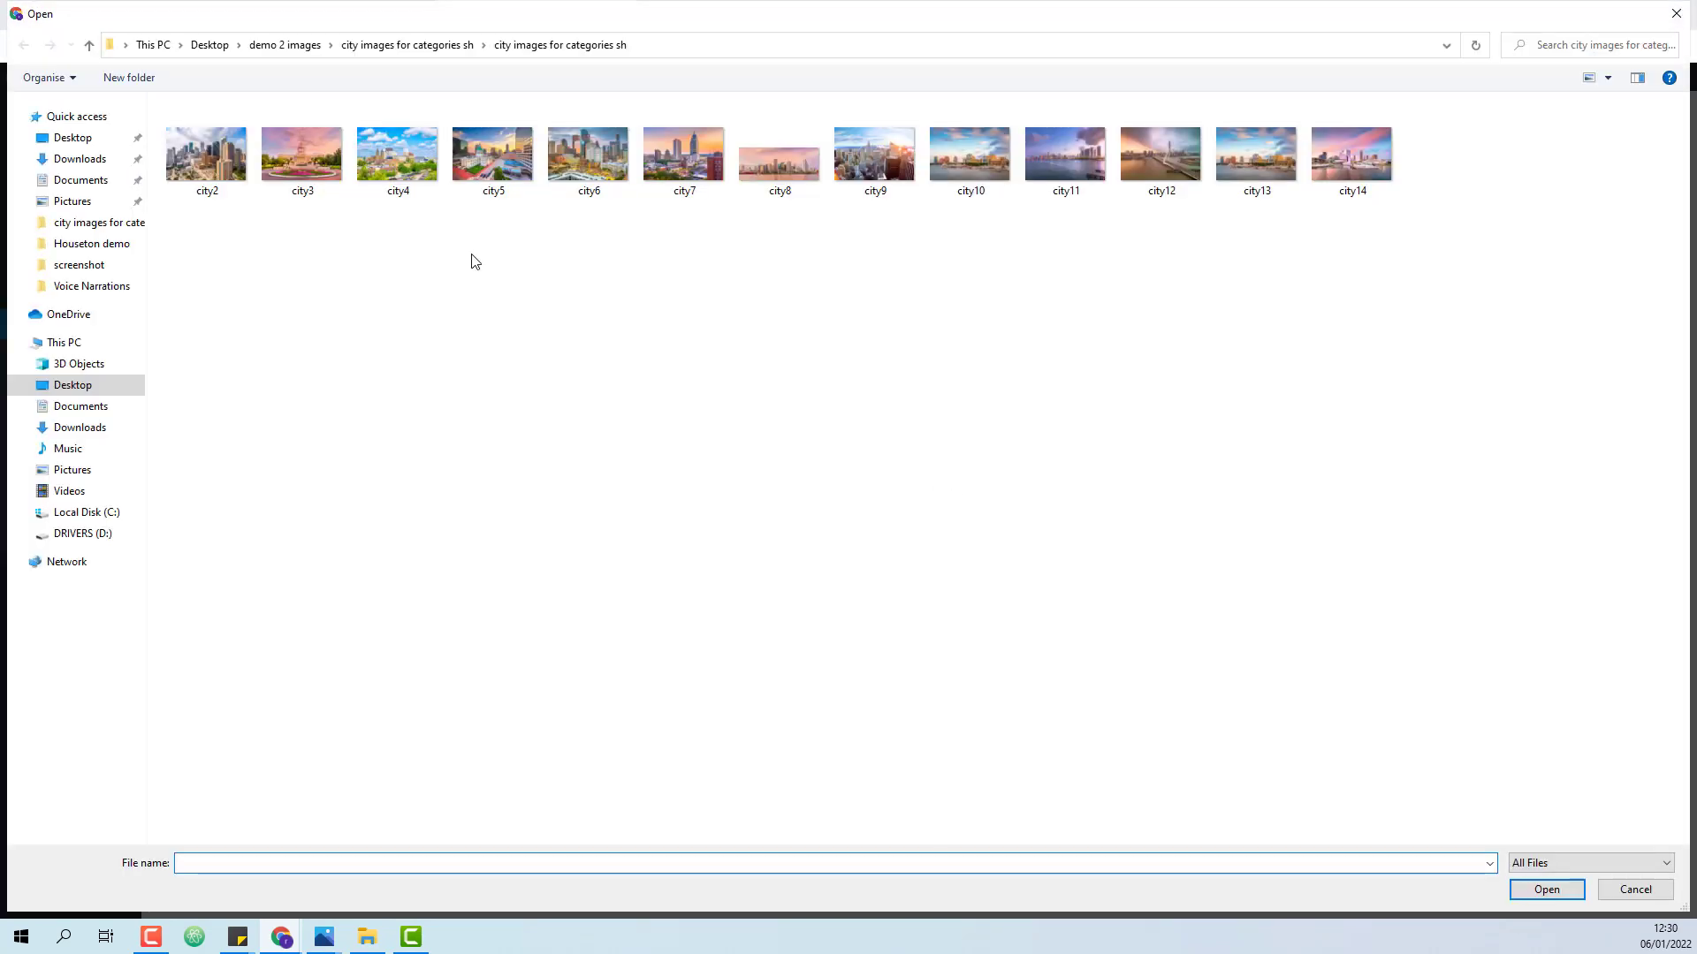
click(311, 161)
click(1547, 889)
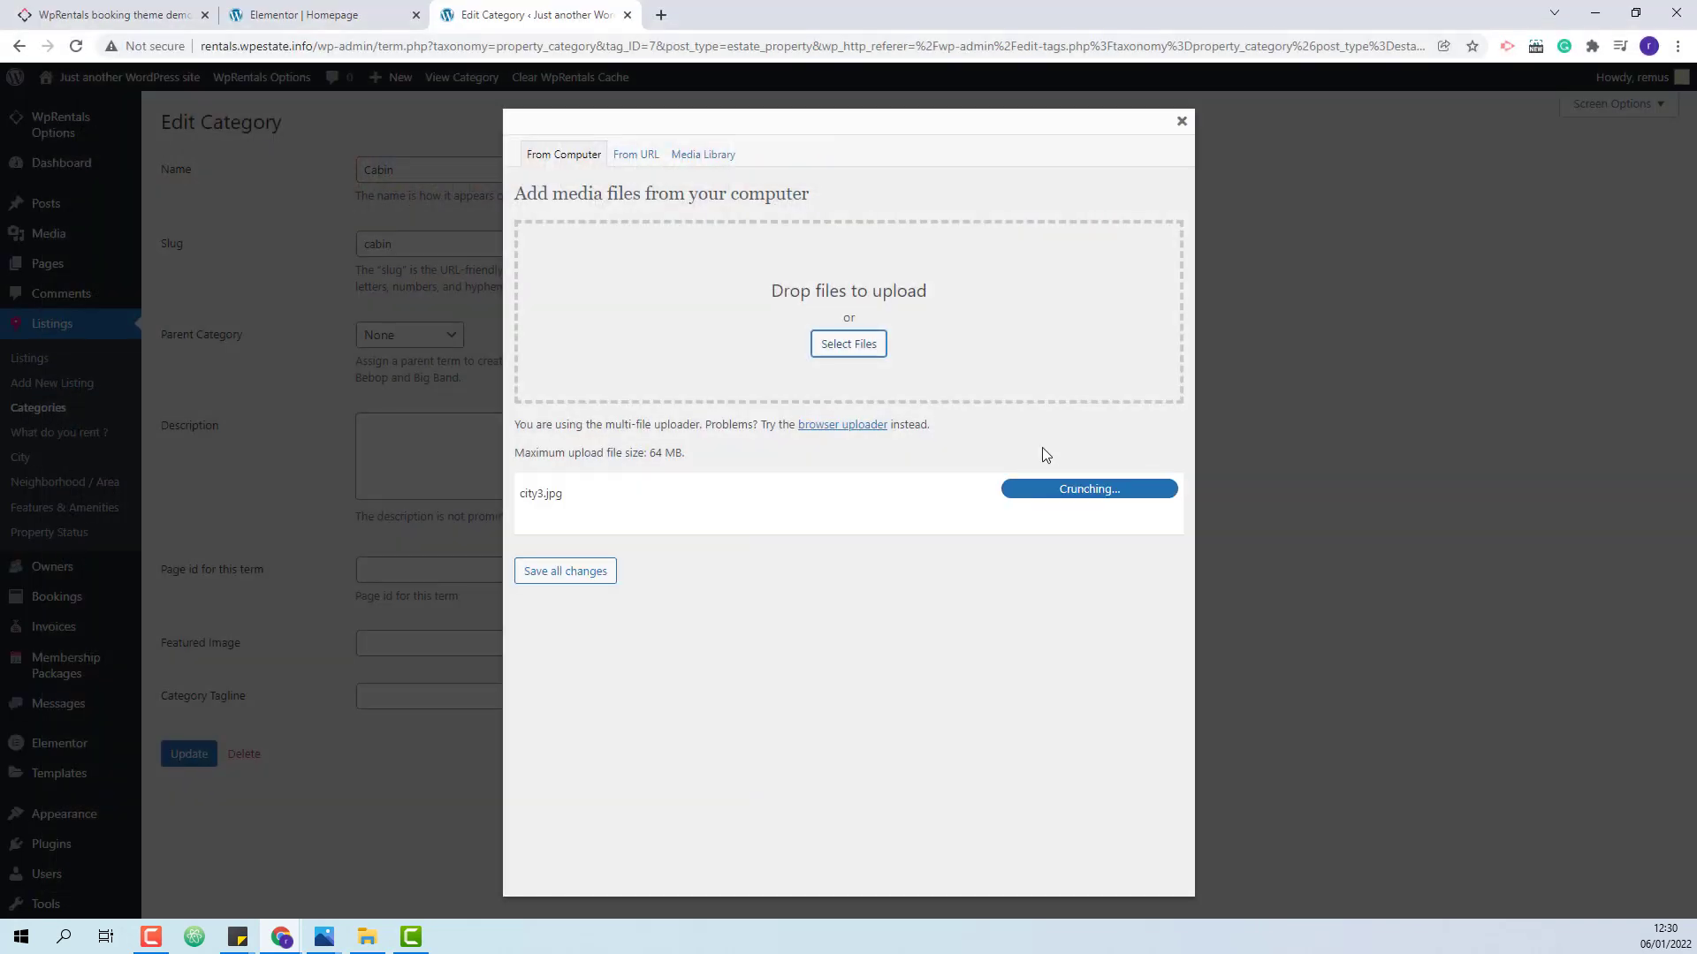
click(742, 808)
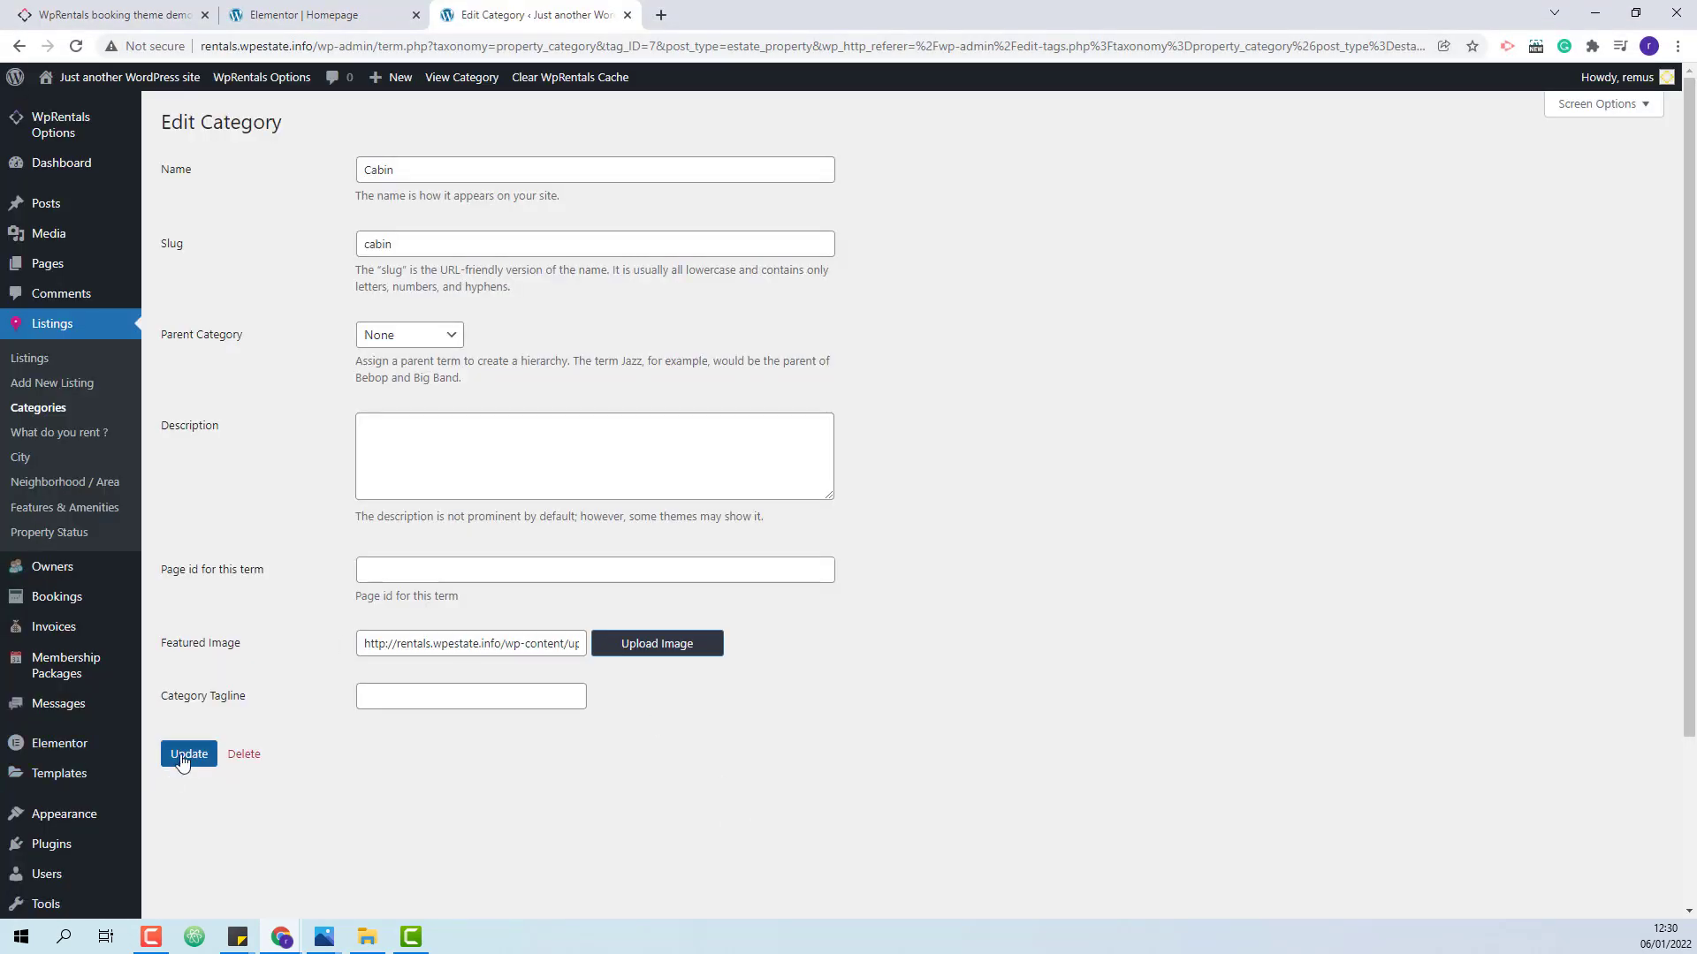
click(183, 762)
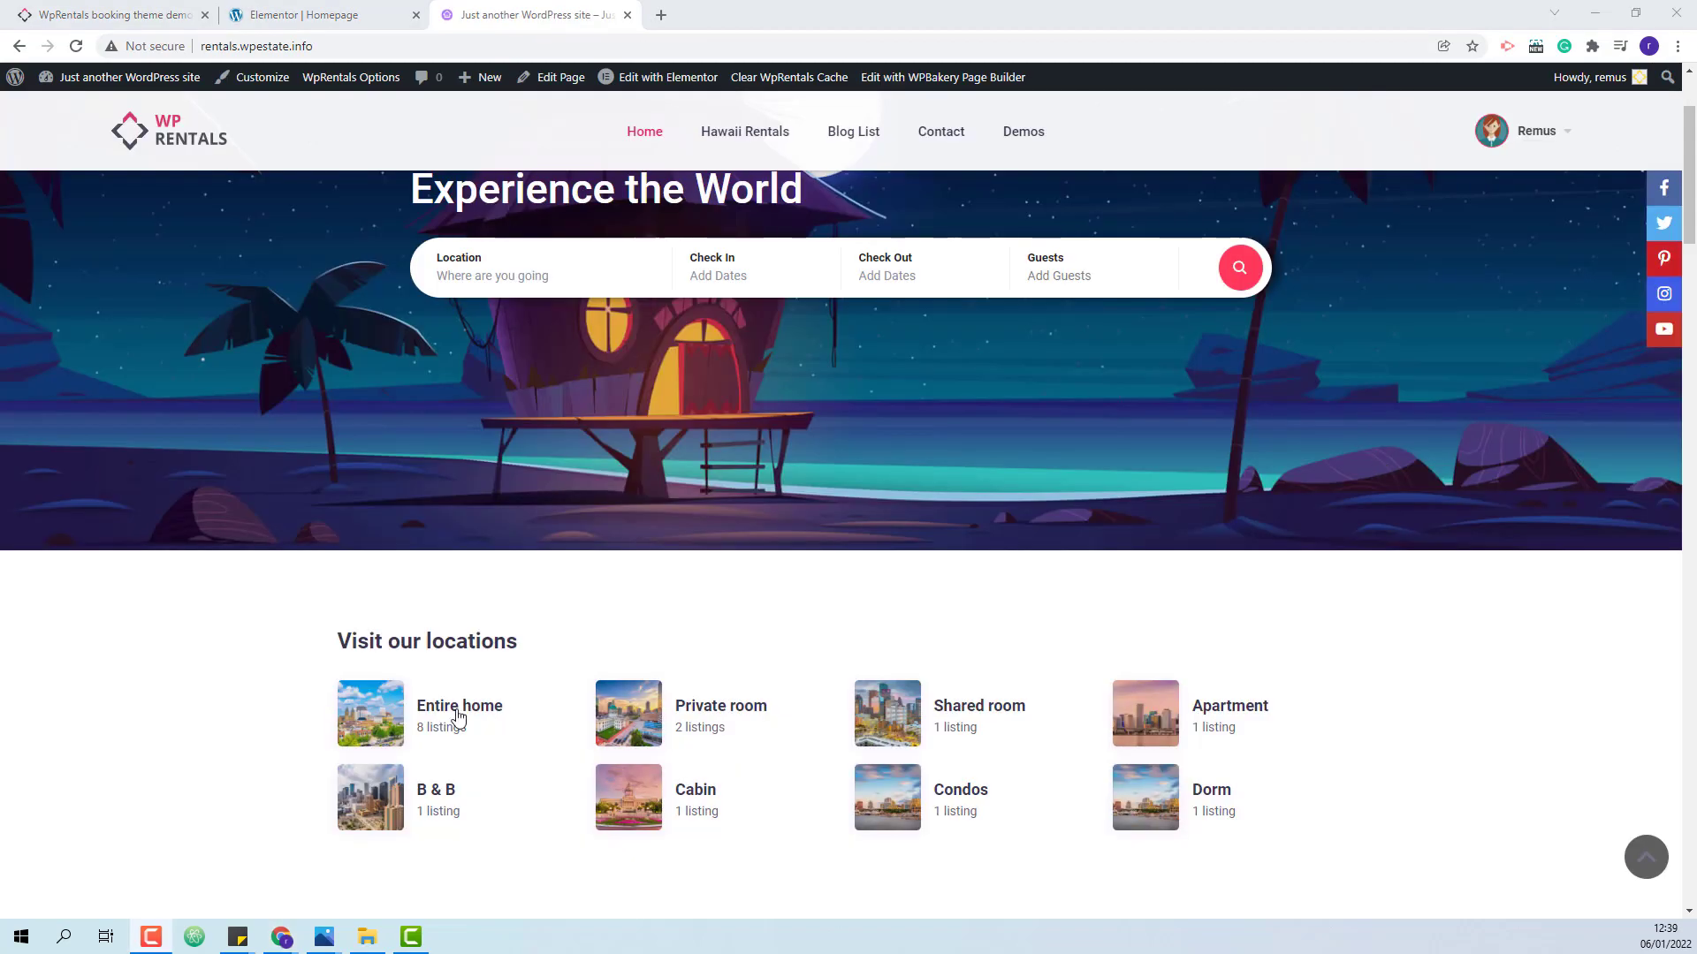
Look through the homepage to check the category images in the locations list and the "Rentals for every style" grid.
scroll(1382, 704, down, 15)
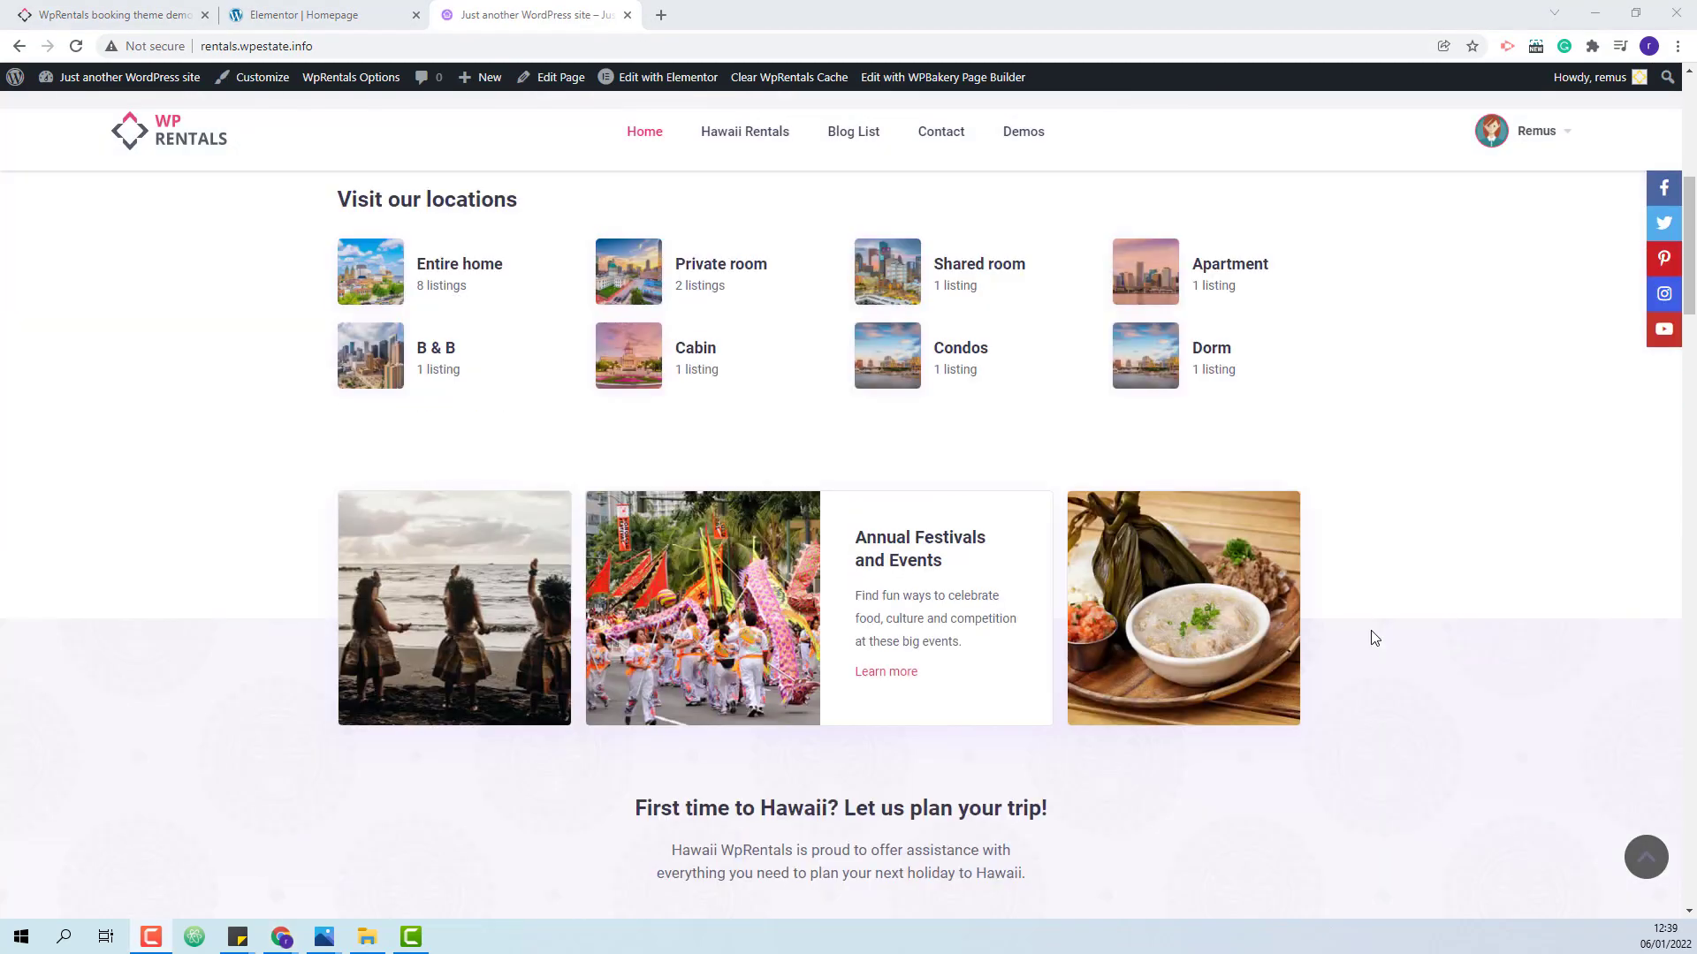
scroll(1380, 633, down, 12)
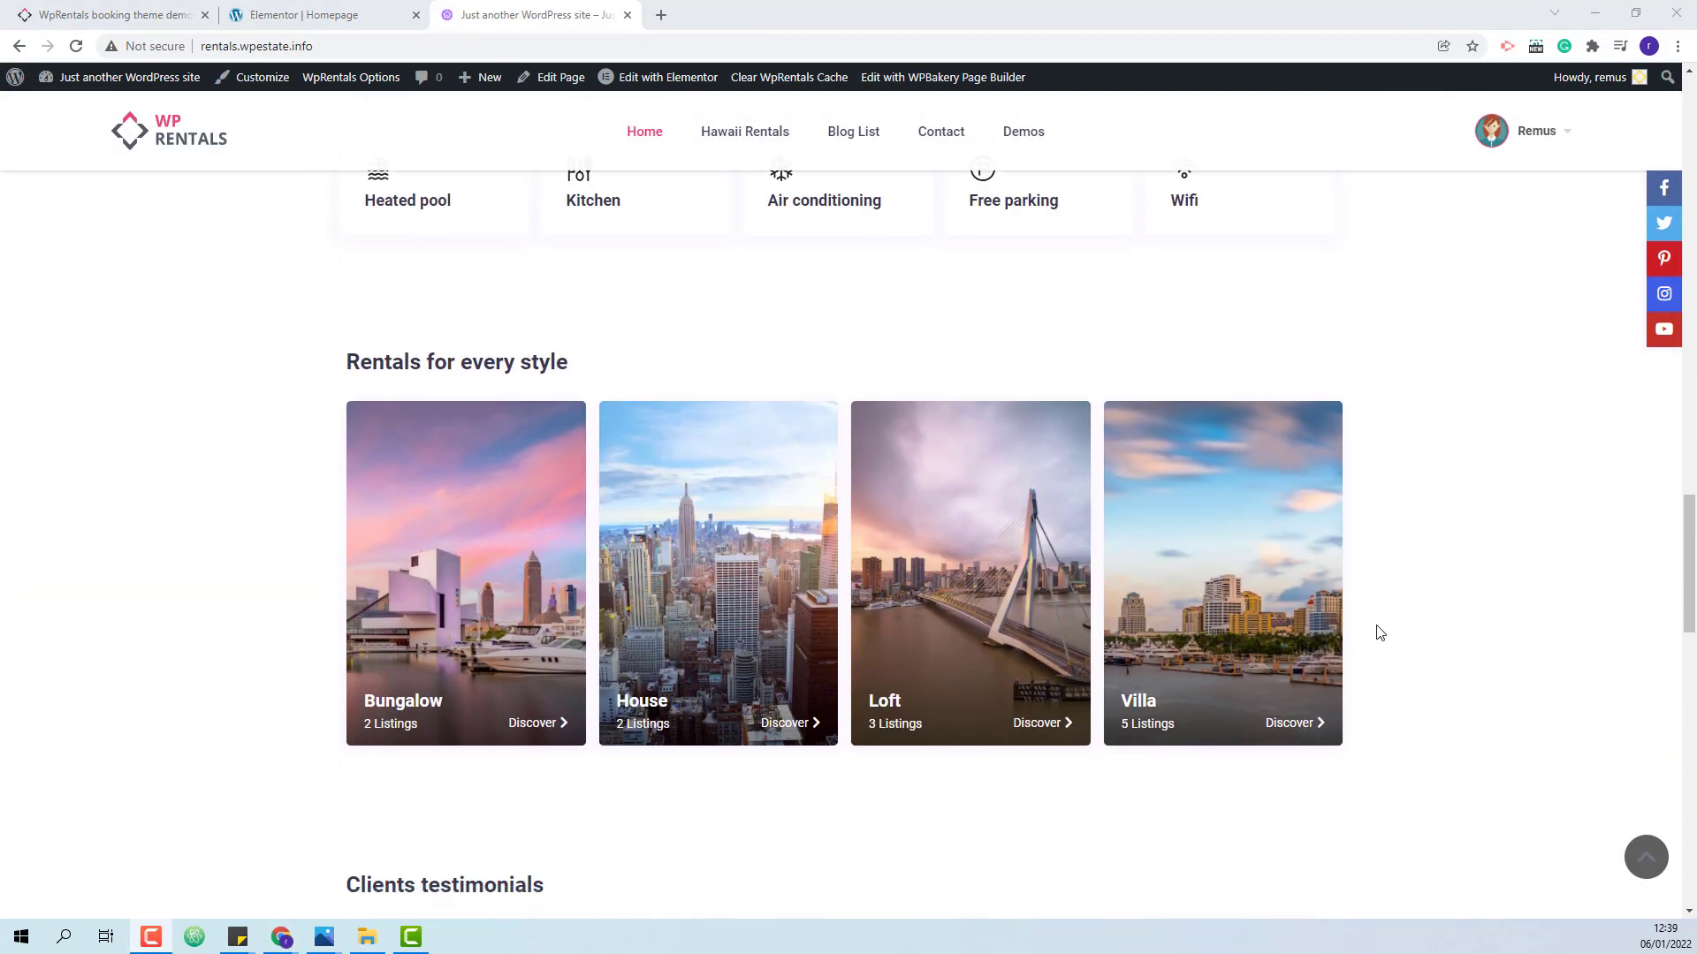
scroll(1295, 524, down, 9)
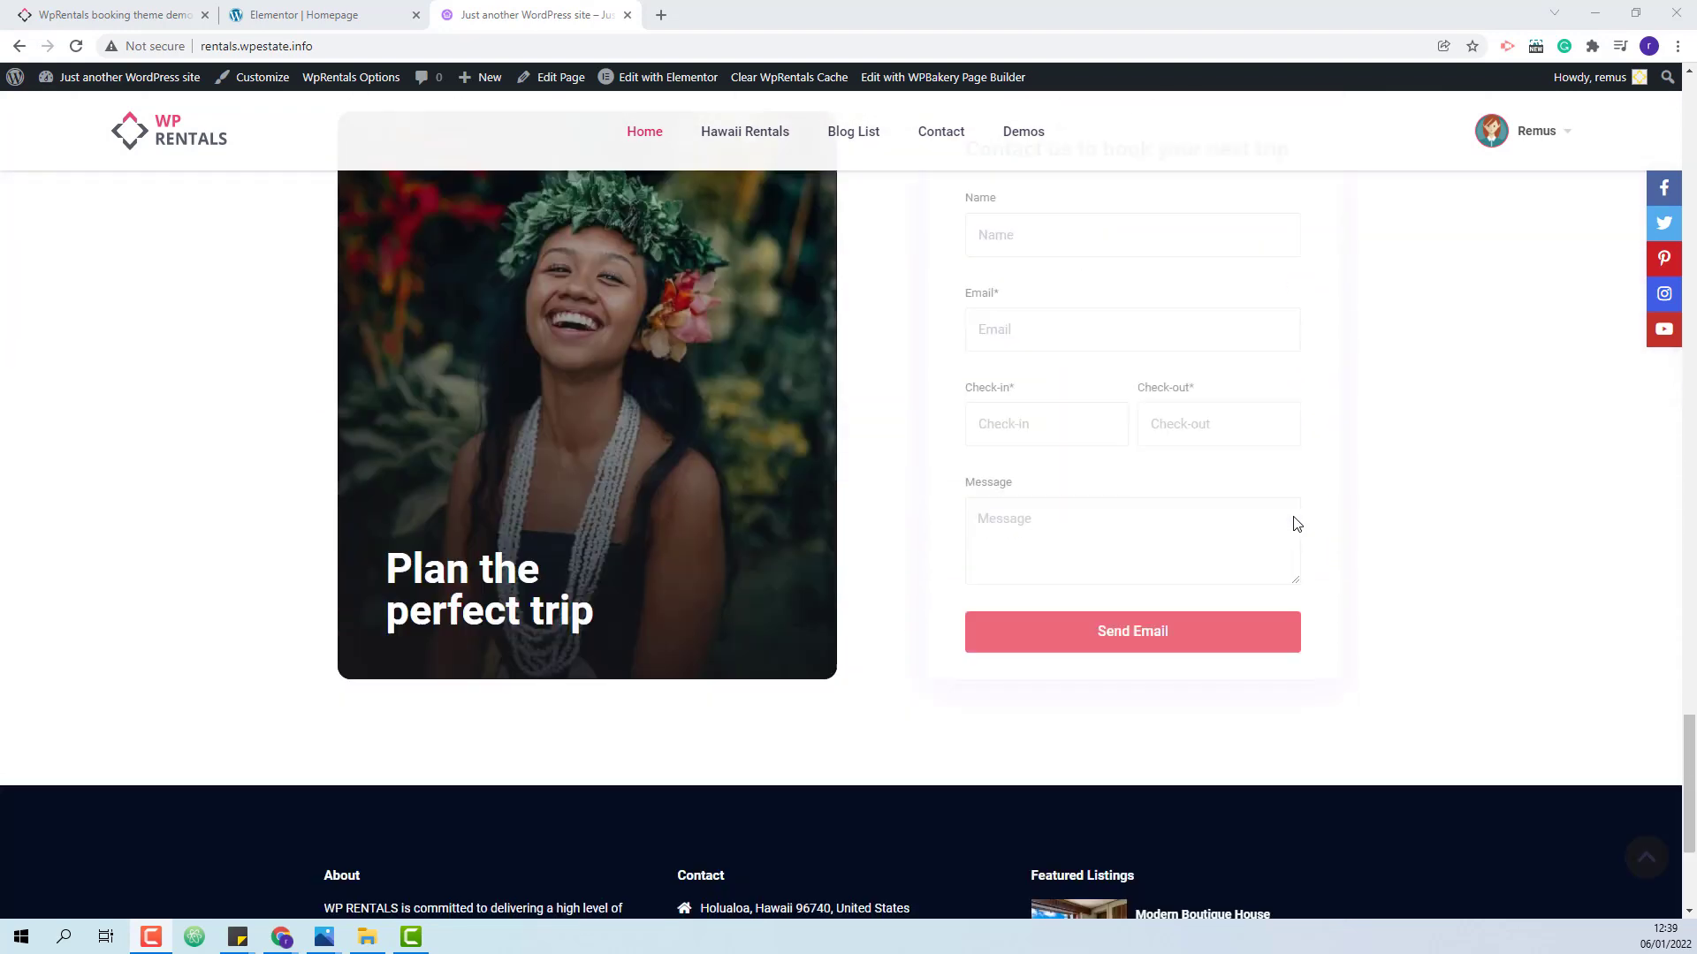
scroll(1295, 524, up, 12)
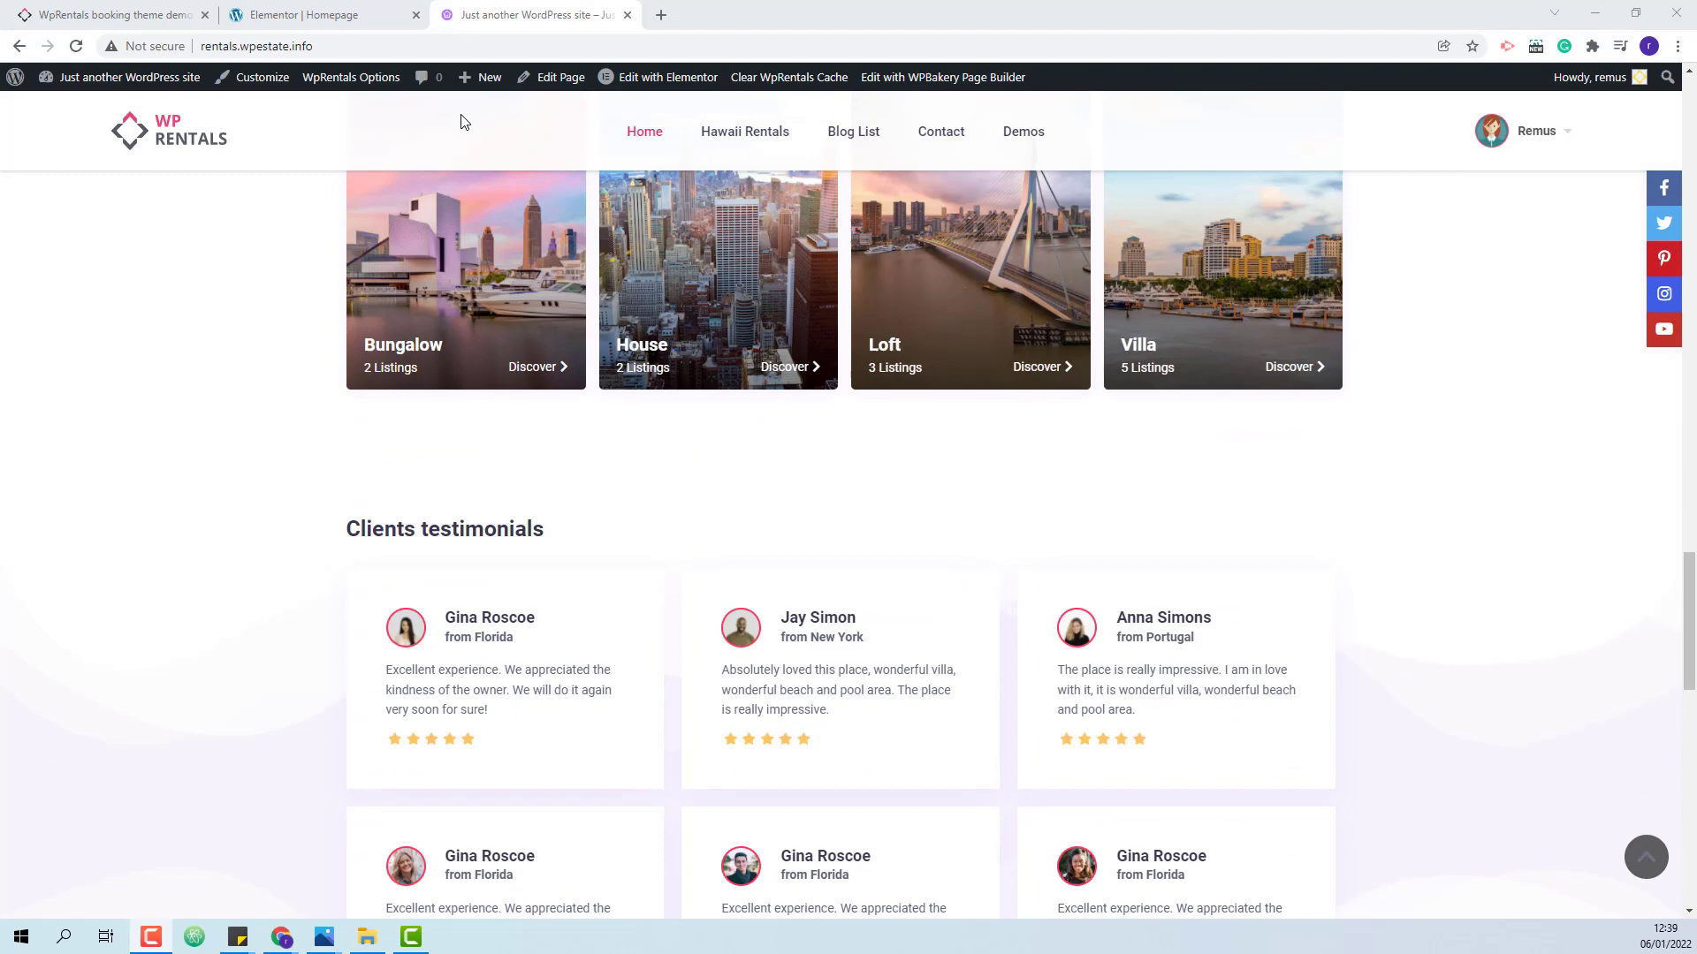
Open WpRentals Options in a new browser tab and review the general Booking Settings.
right_click(354, 81)
click(398, 92)
key(ctrl+Tab)
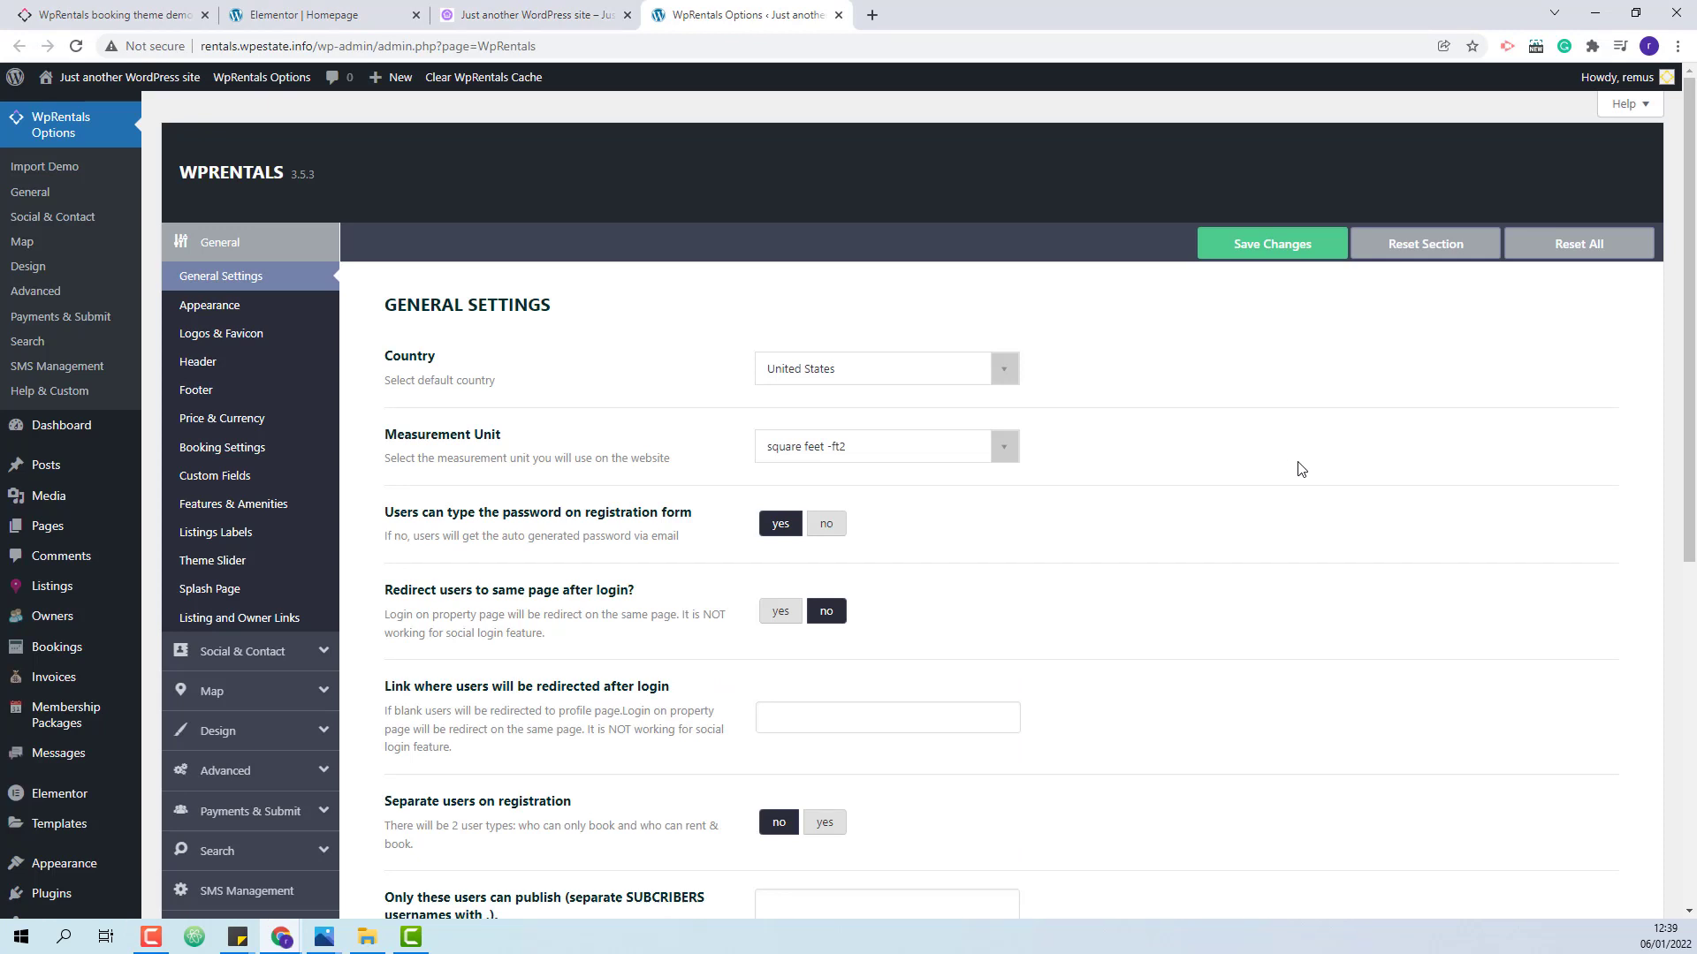
click(257, 455)
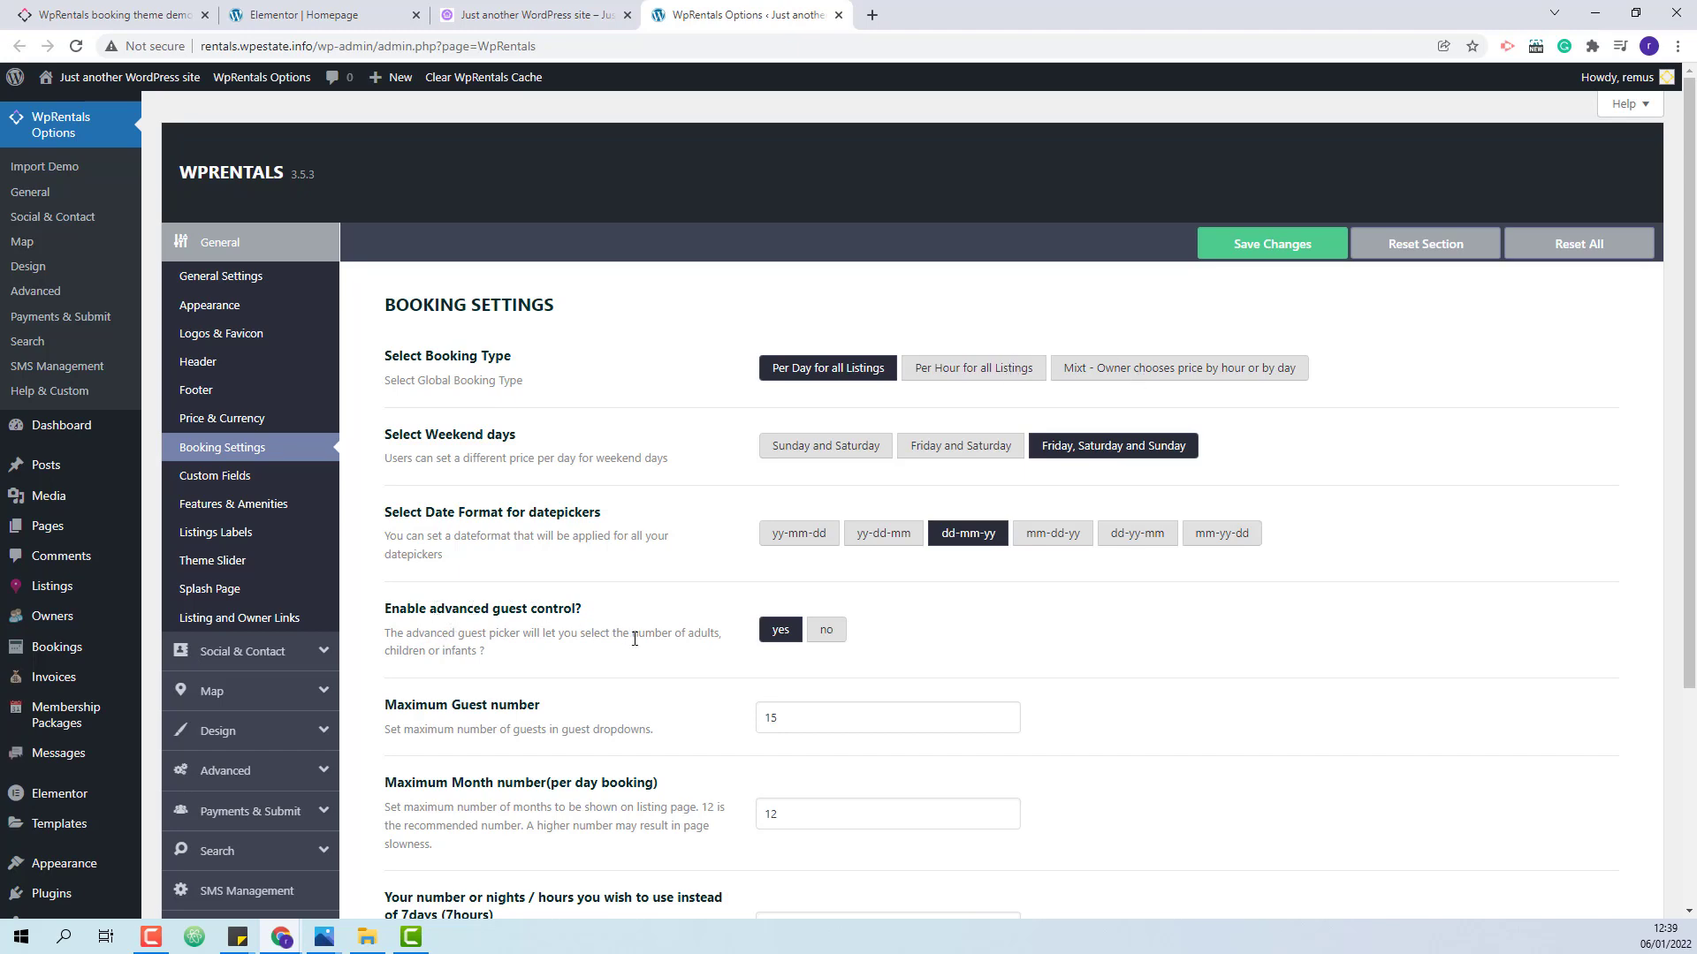
scroll(635, 639, down, 4)
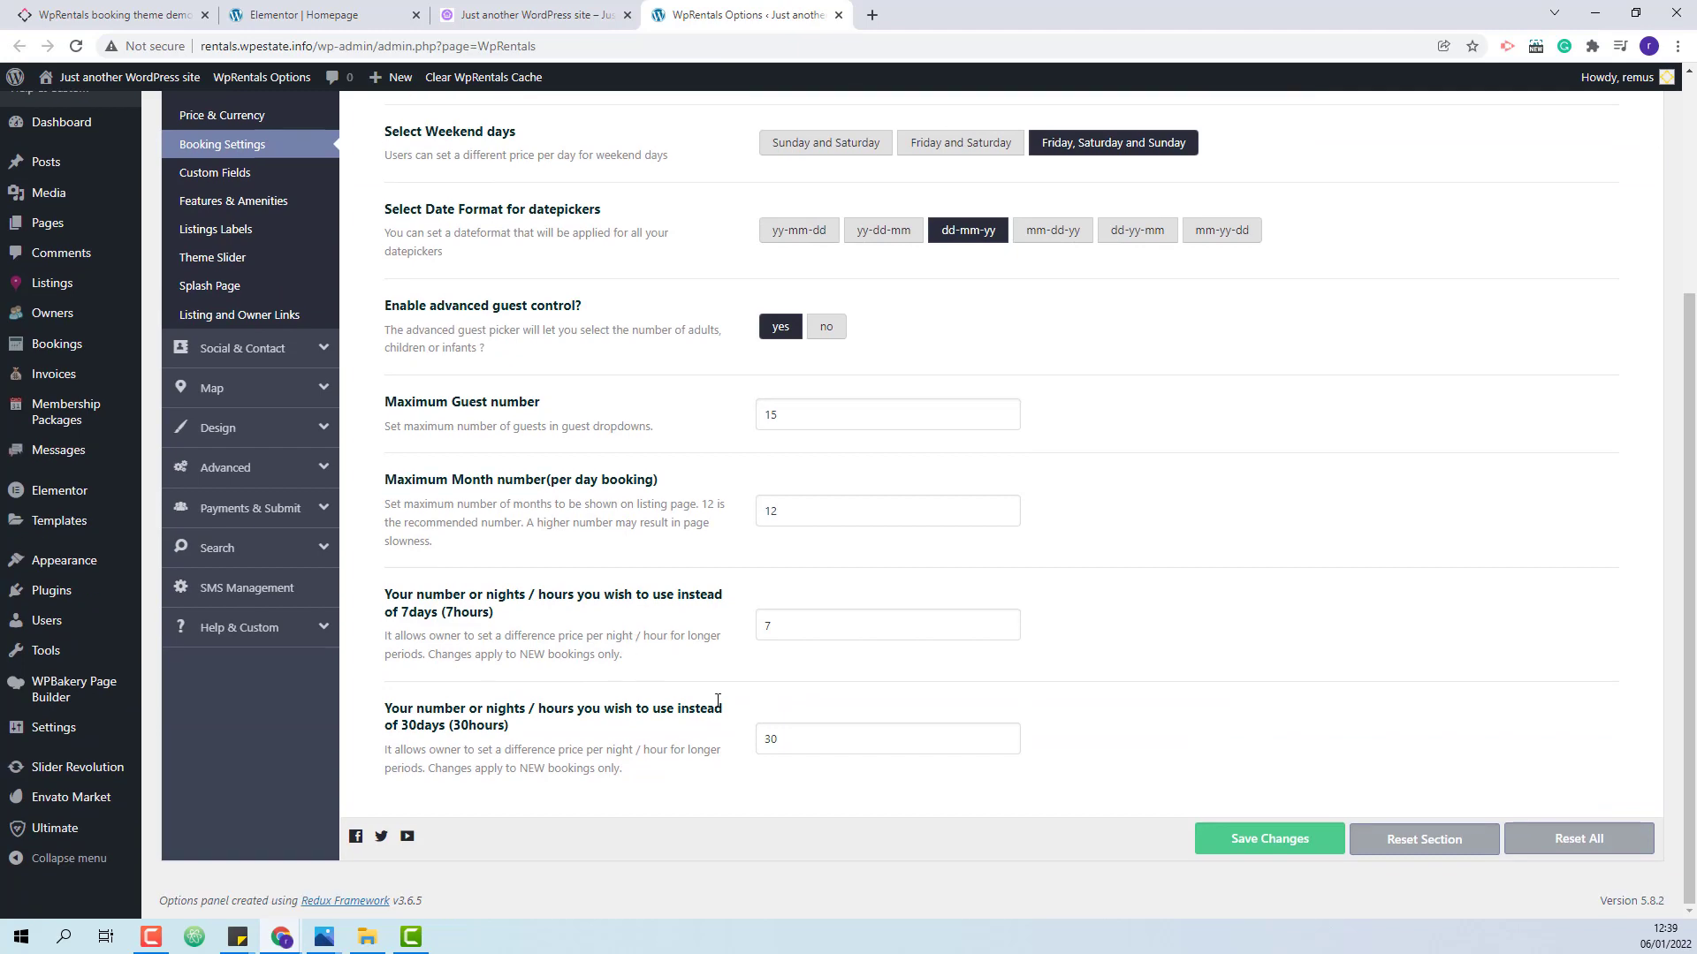
scroll(235, 481, up, 1)
In the Map Settings, choose google maps as the map system and google places as the places API.
click(231, 482)
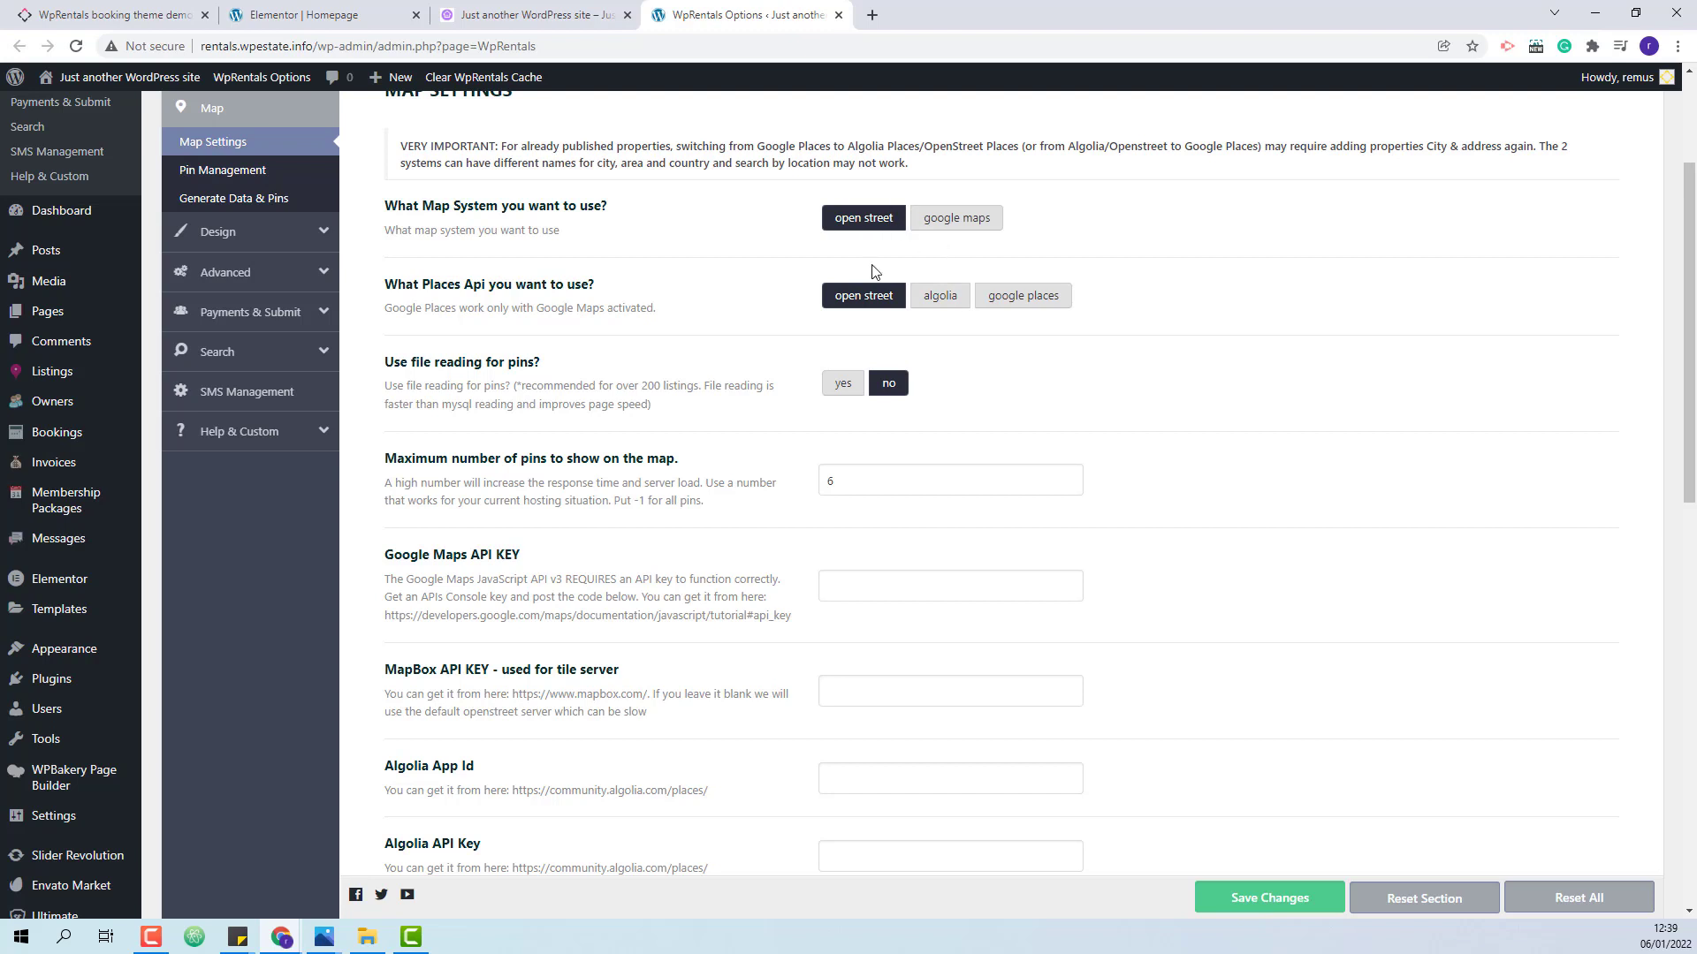
click(979, 231)
click(1013, 301)
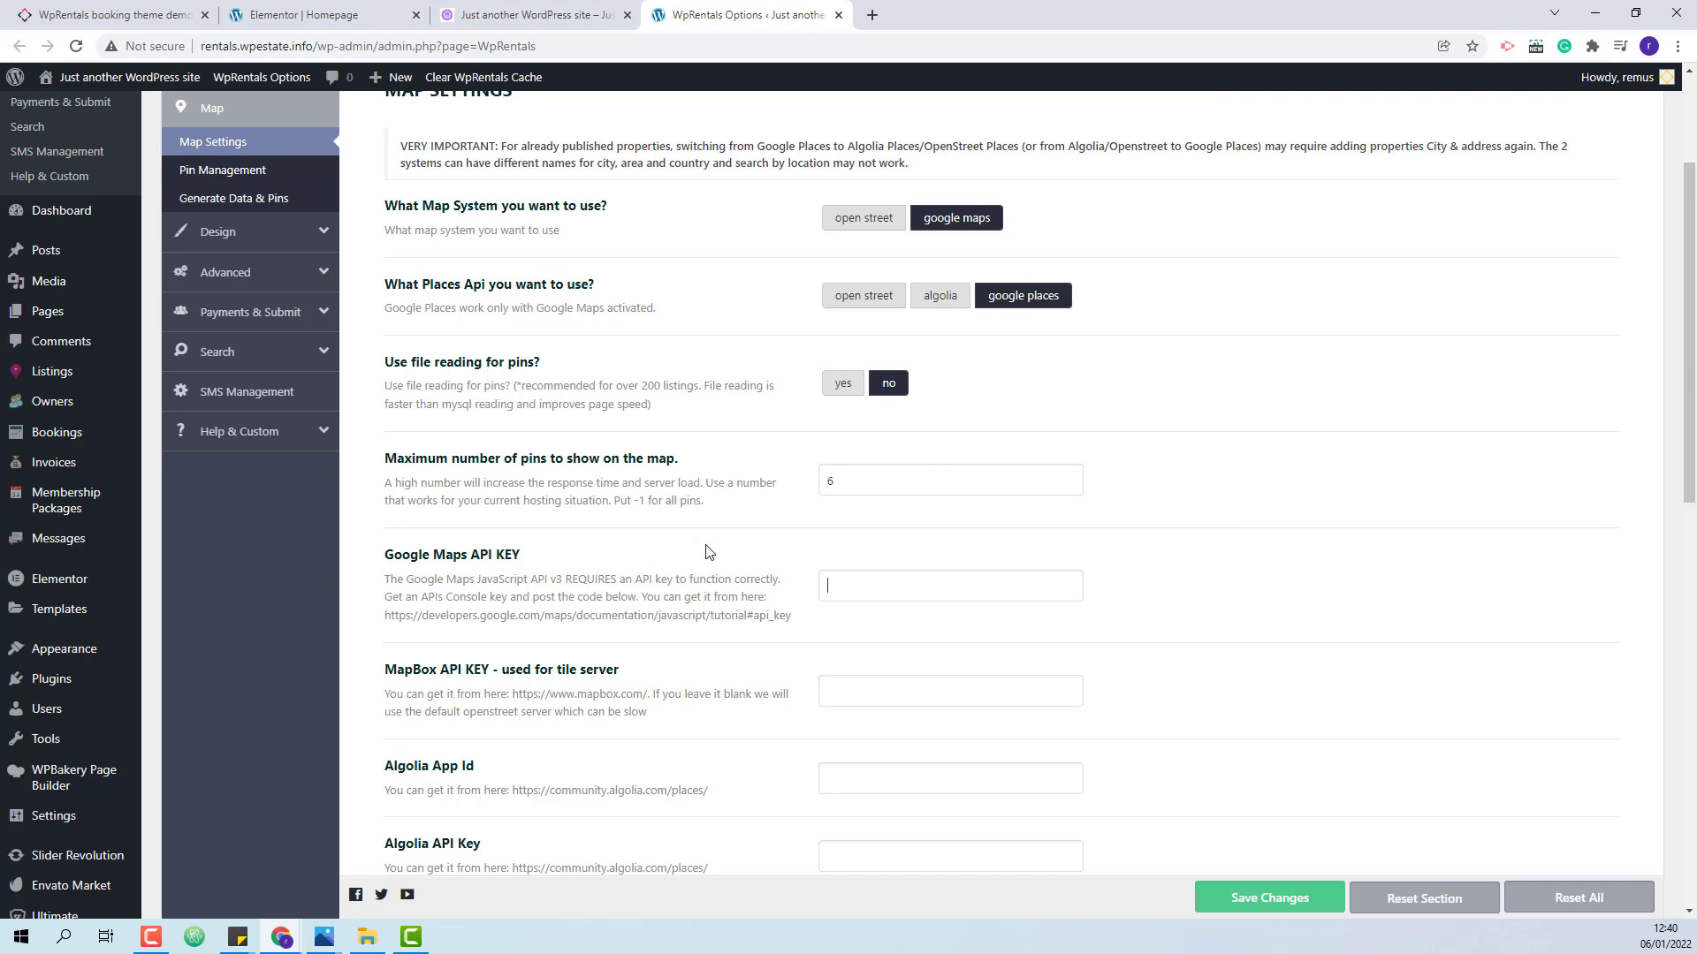
Review the Listing Submit Page and Booking Payment Options under the payment settings.
scroll(711, 552, up, 1)
click(214, 400)
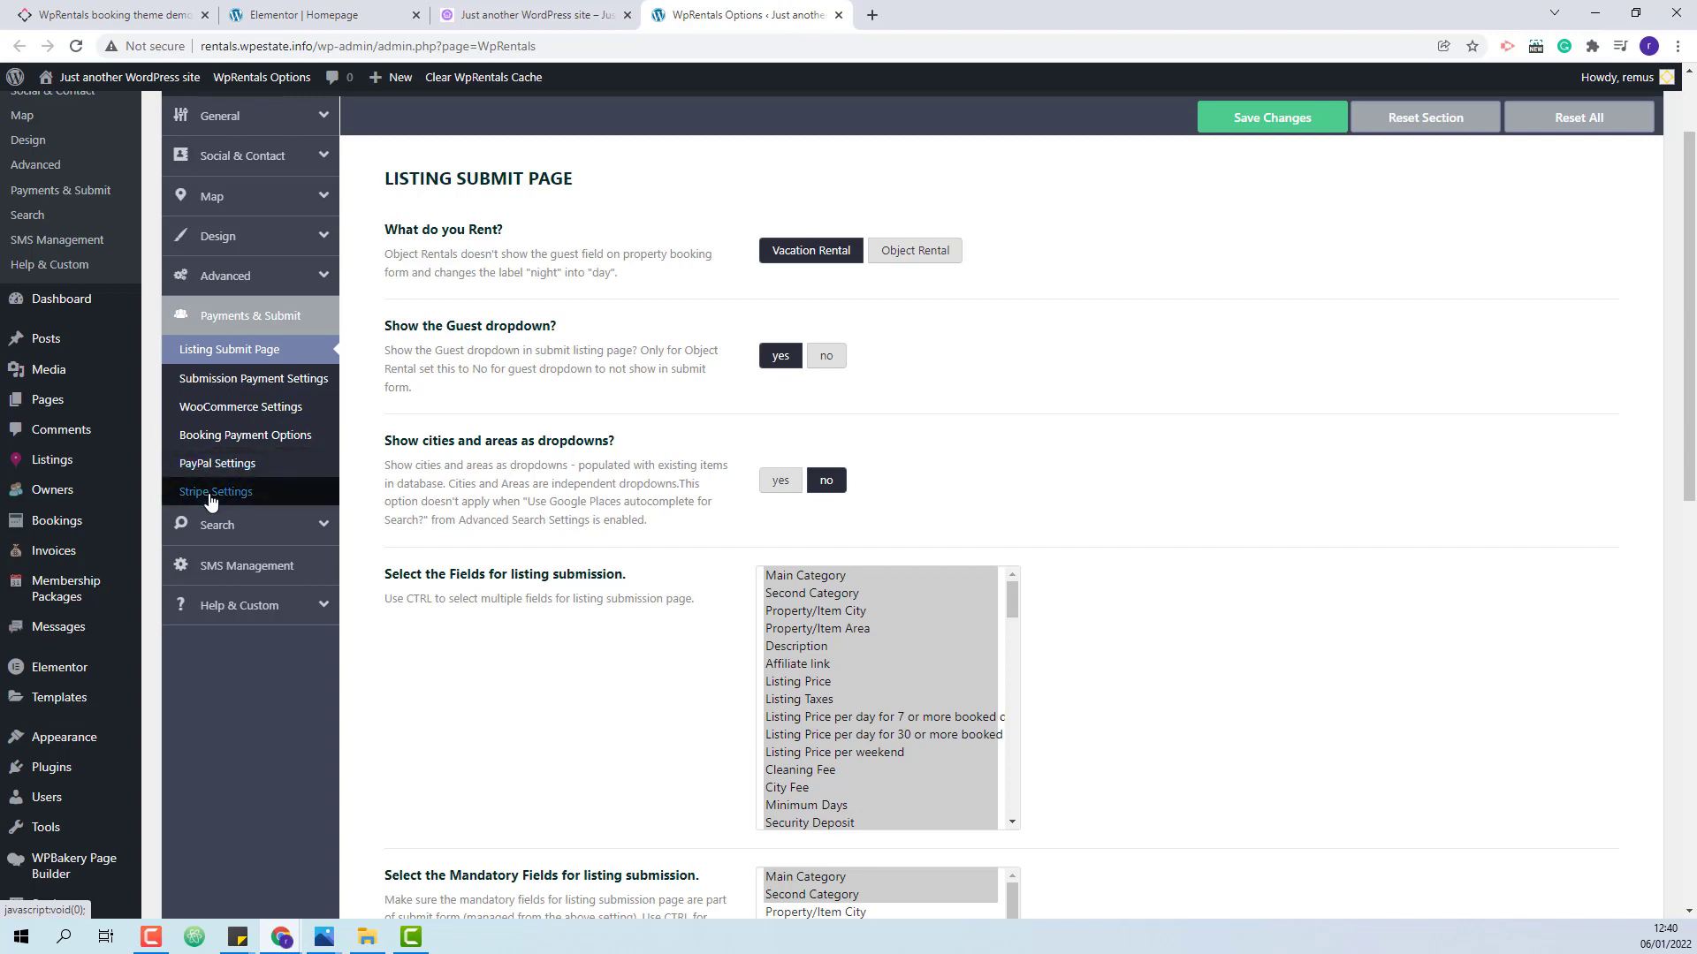
click(228, 437)
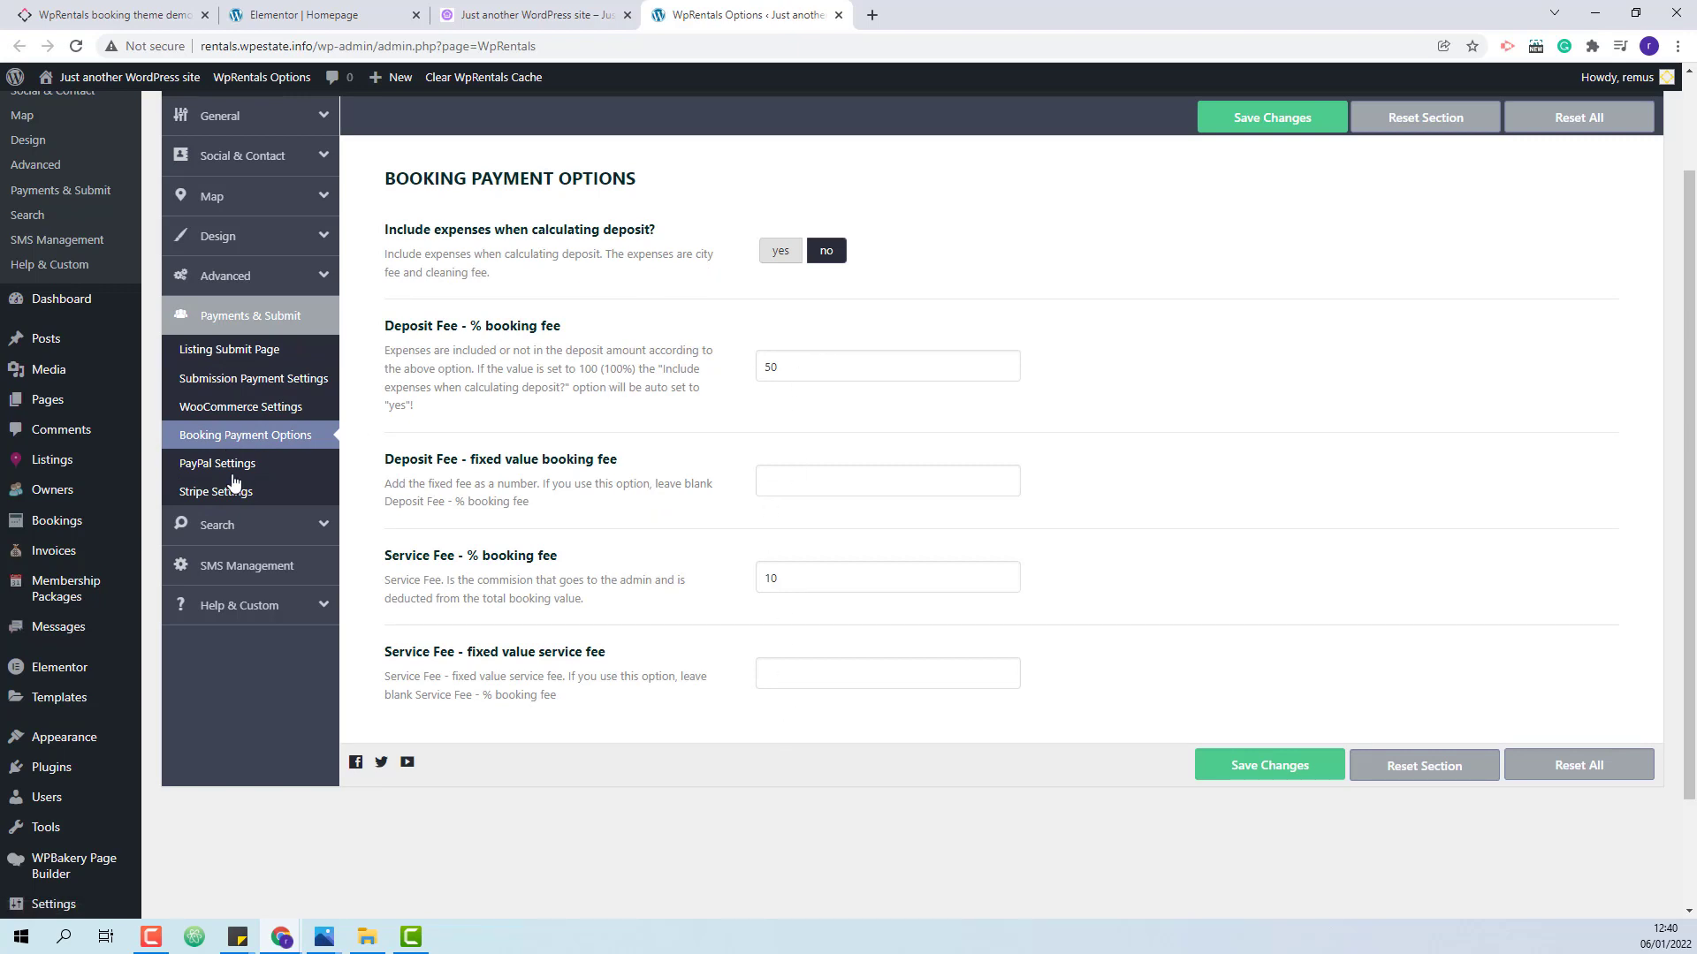
Examine the Advanced Search Settings and the Advanced Search Form options, including search type, price slider and amenities.
click(224, 525)
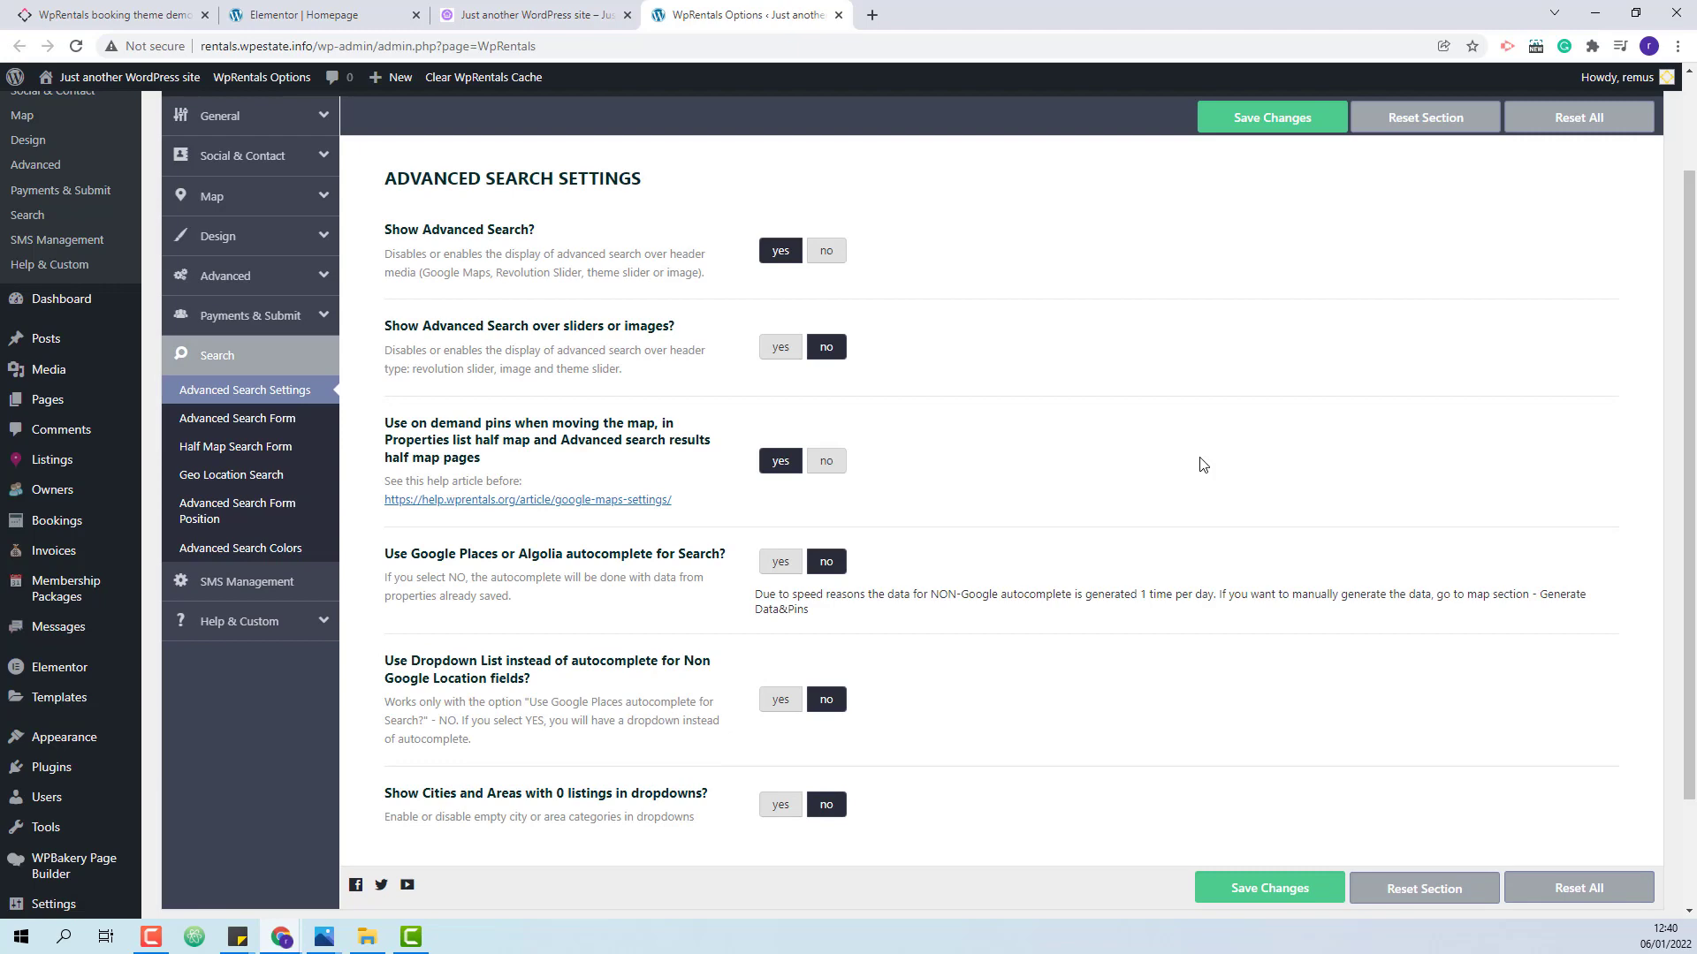
click(237, 419)
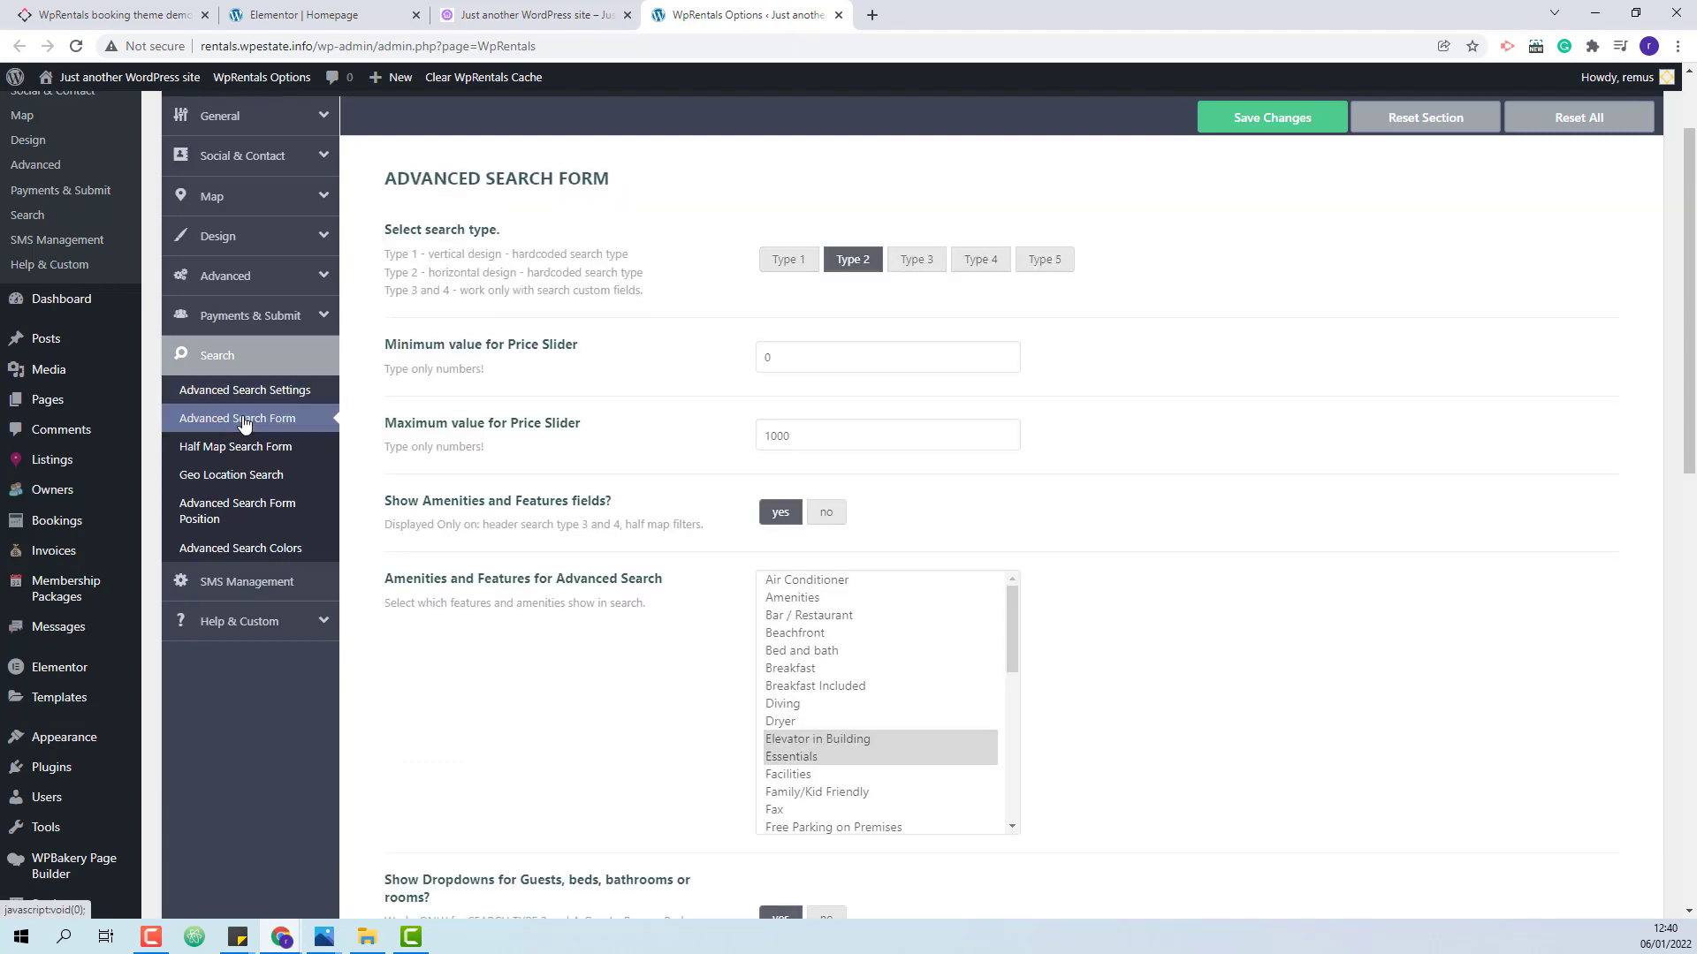
scroll(848, 658, down, 4)
scroll(848, 658, up, 5)
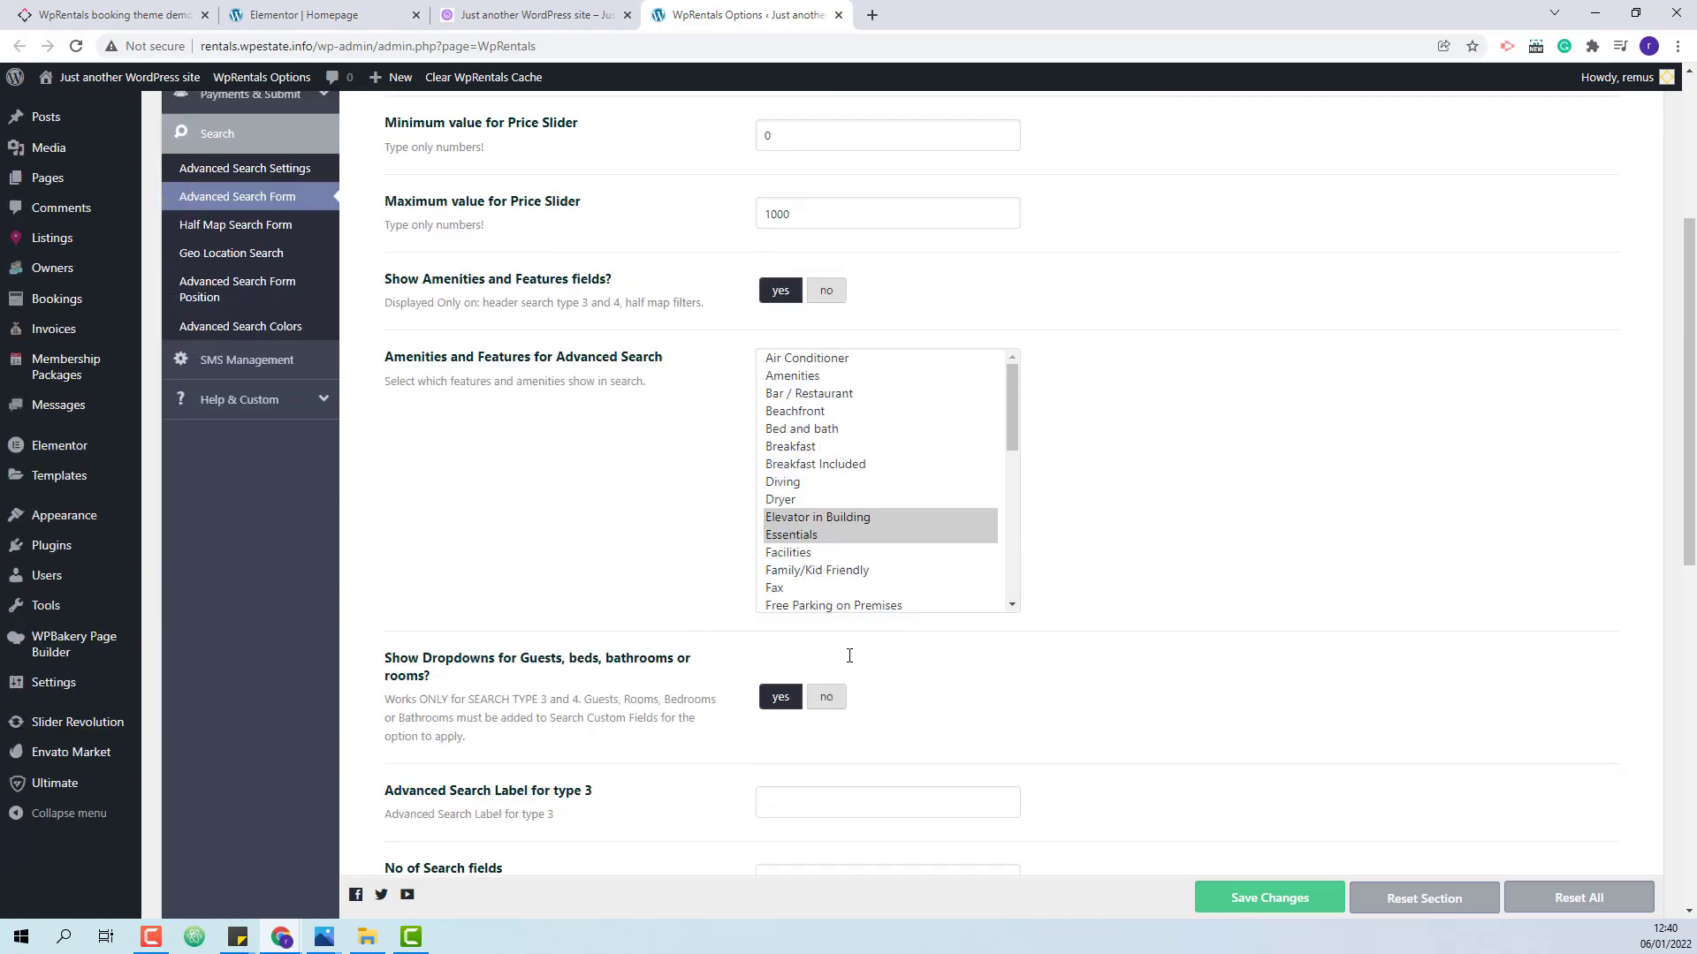
scroll(850, 661, down, 3)
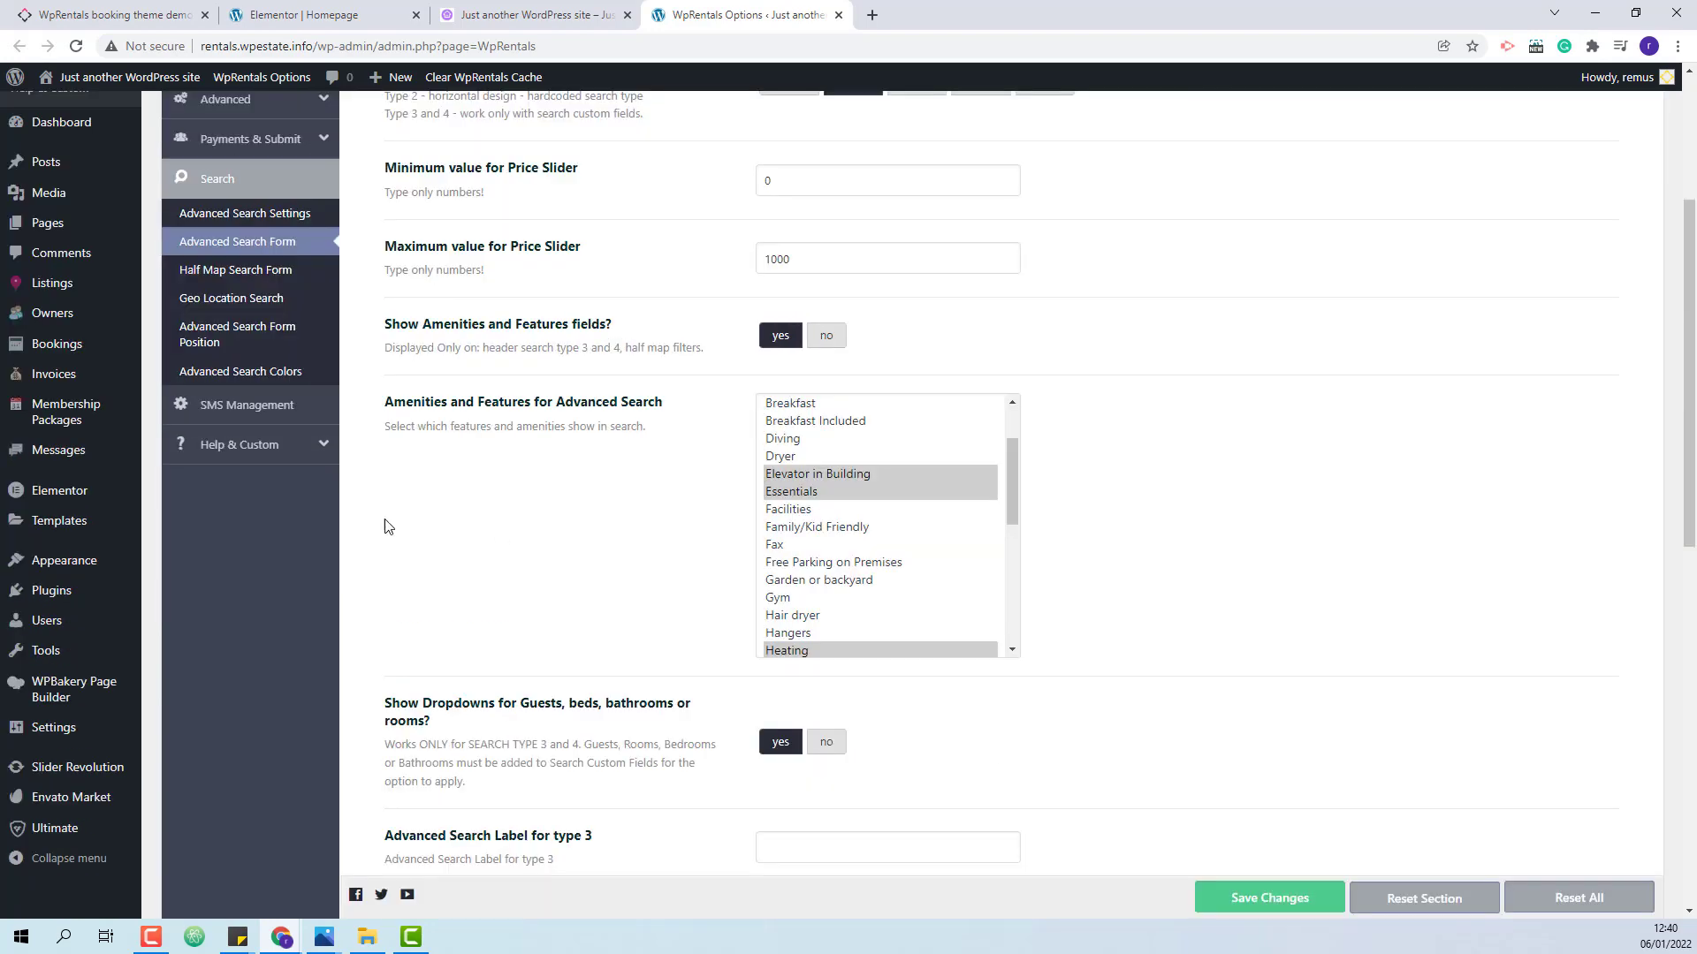
Set the WordPress permalink structure to Post name and save the changes.
mouse_move(49, 730)
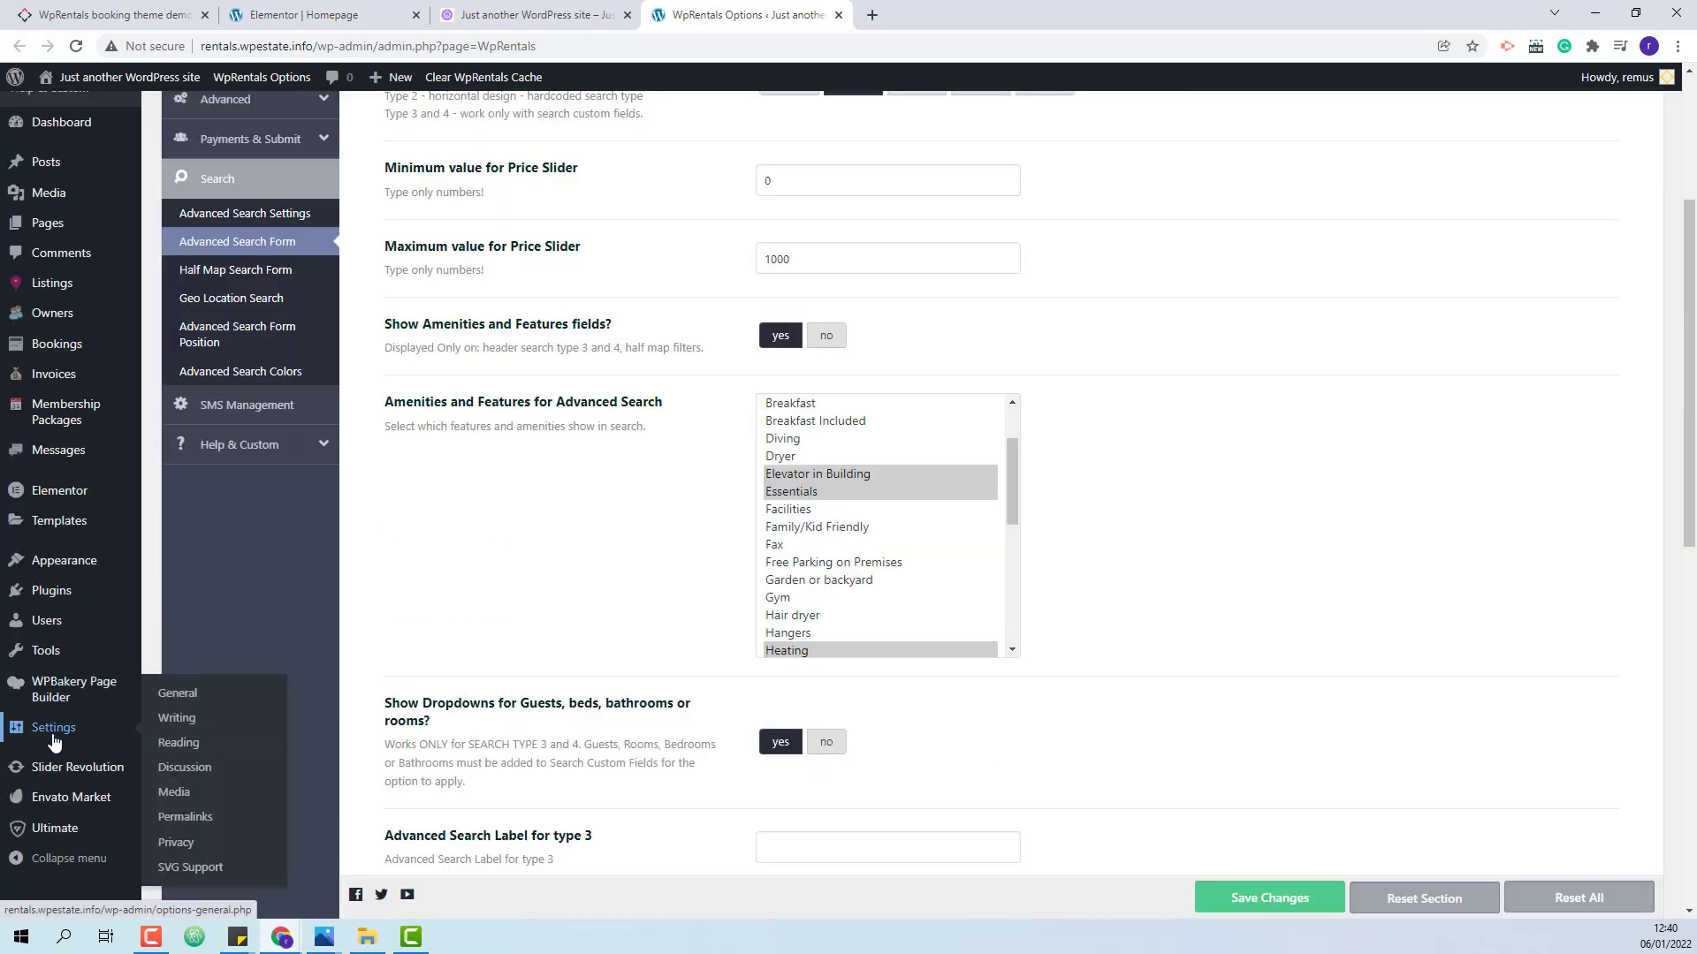
click(187, 816)
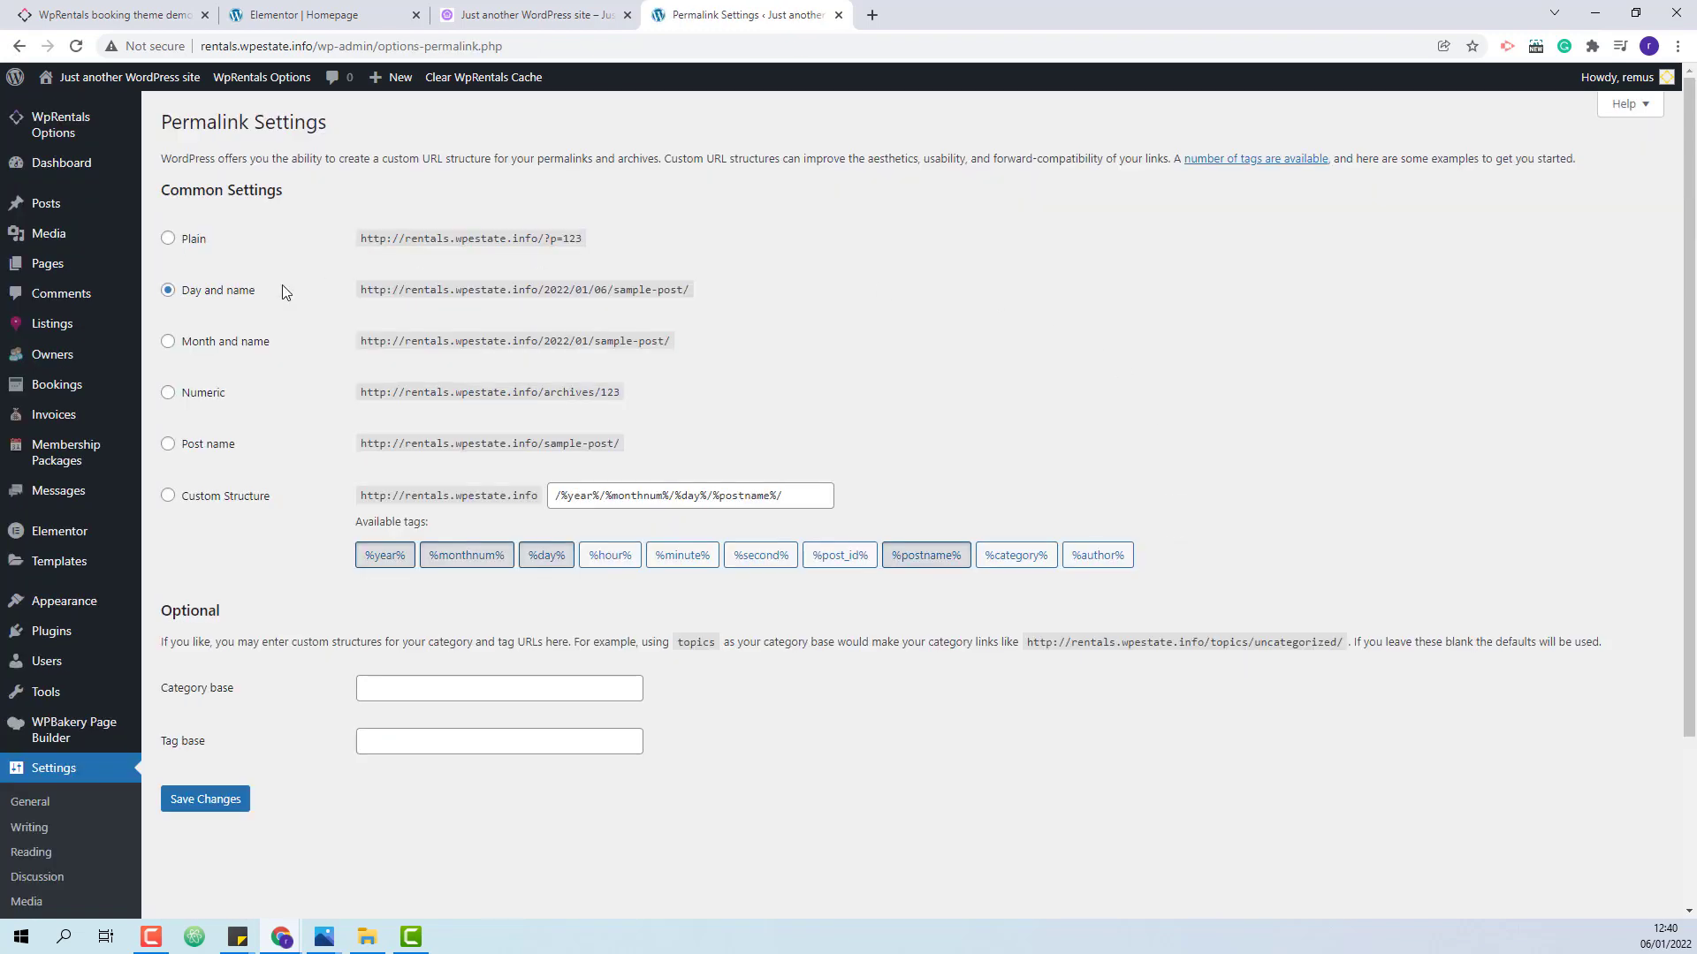
click(169, 445)
click(212, 804)
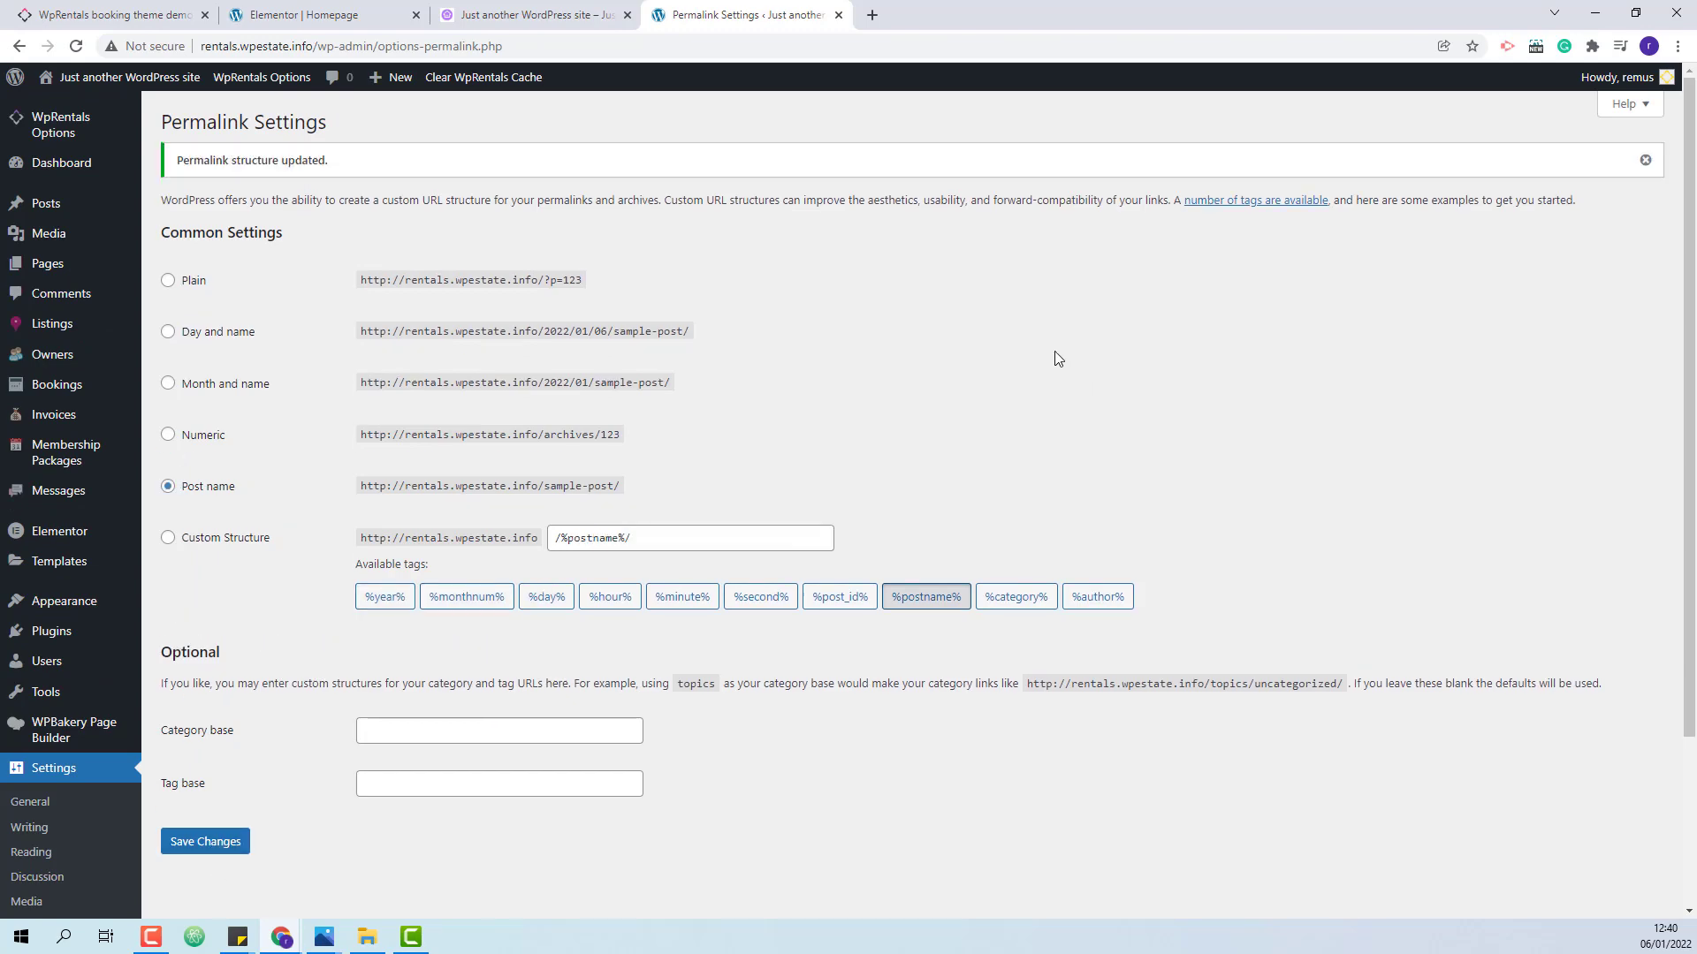
Return to the site's homepage and open it for editing with Elementor, with the Navigator shown.
click(502, 12)
scroll(1099, 394, up, 13)
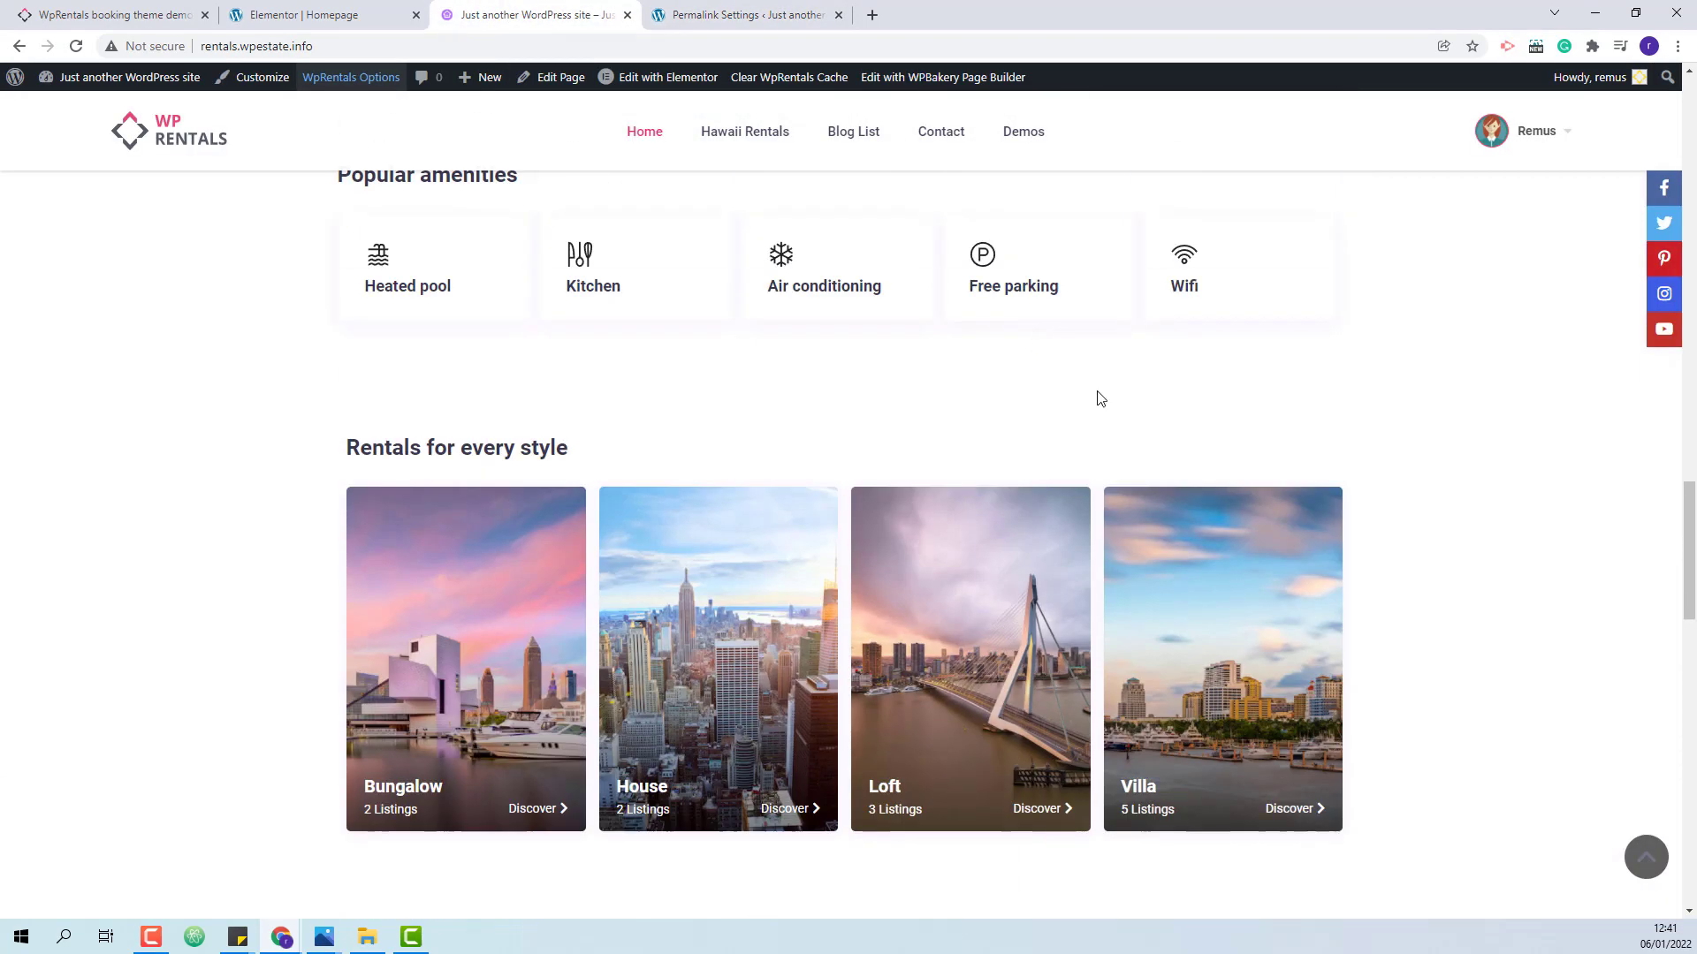
scroll(1139, 431, up, 10)
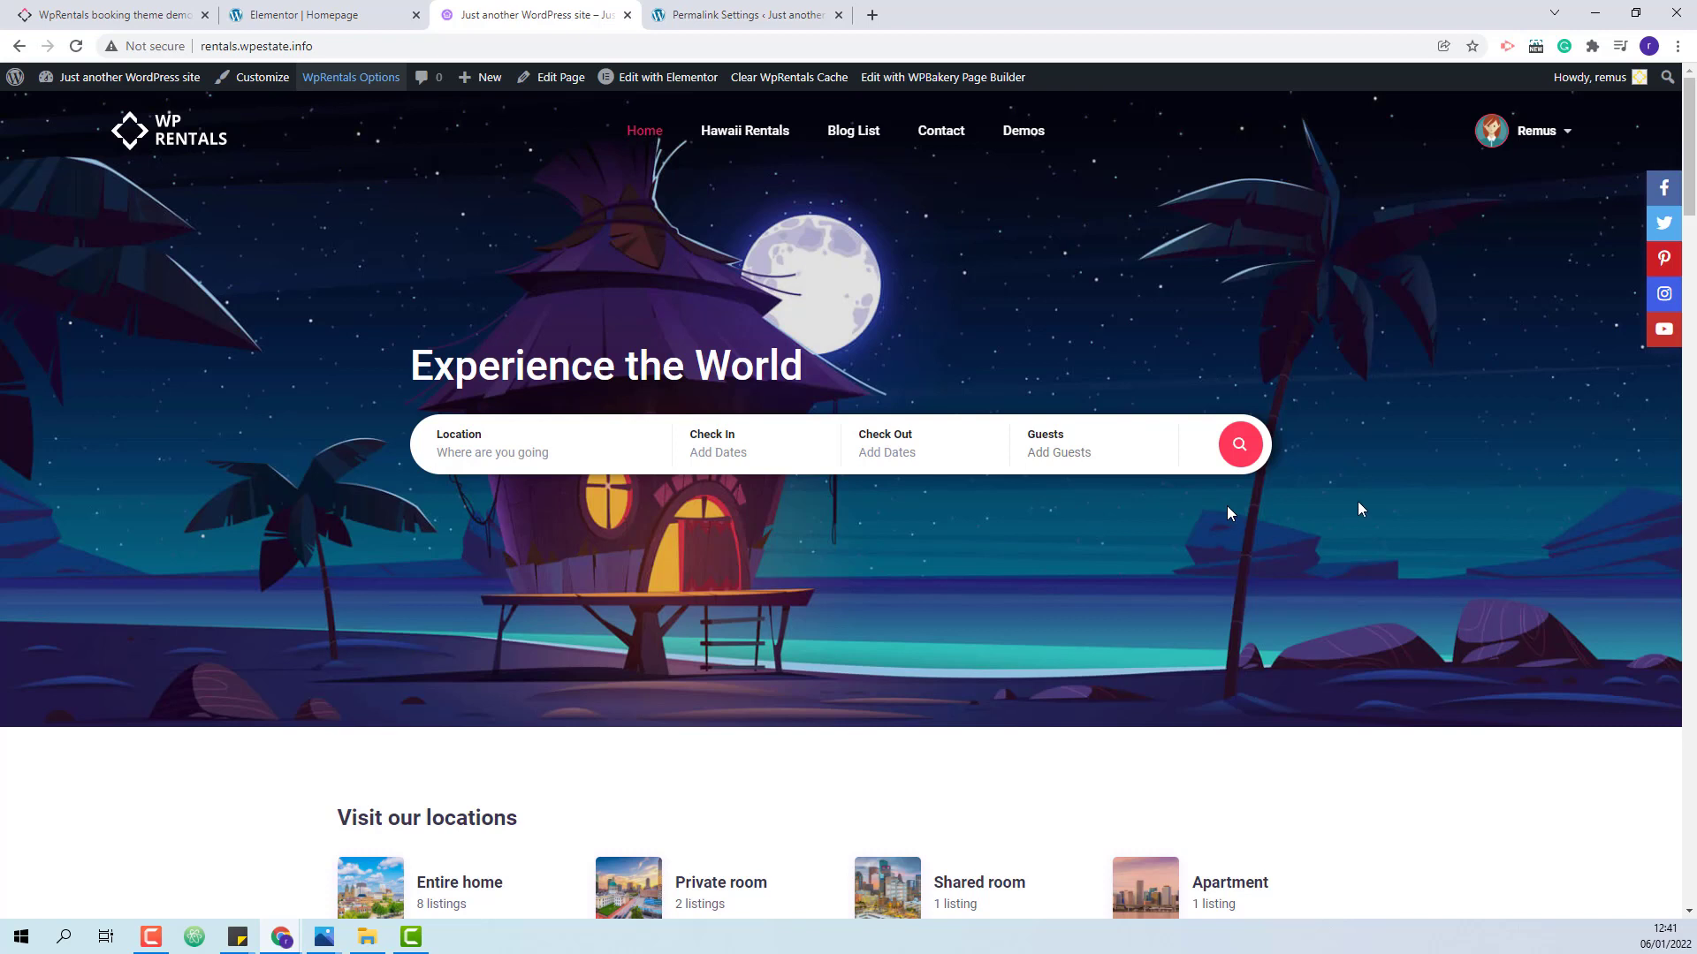
mouse_move(665, 89)
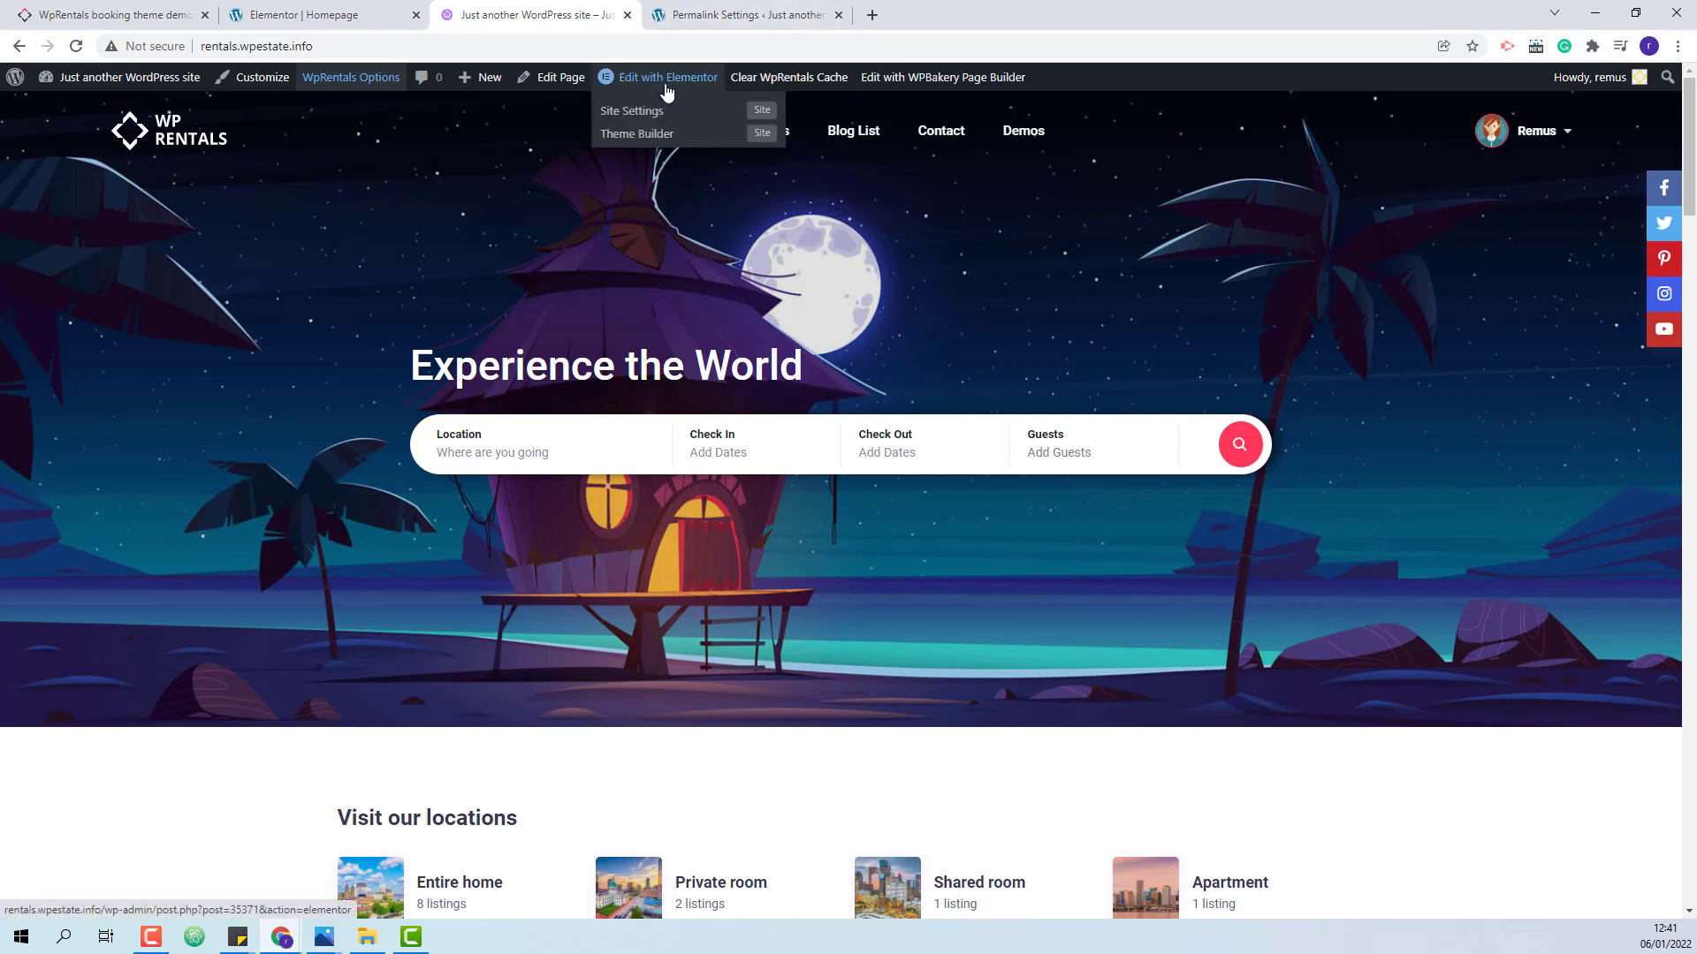
click(665, 84)
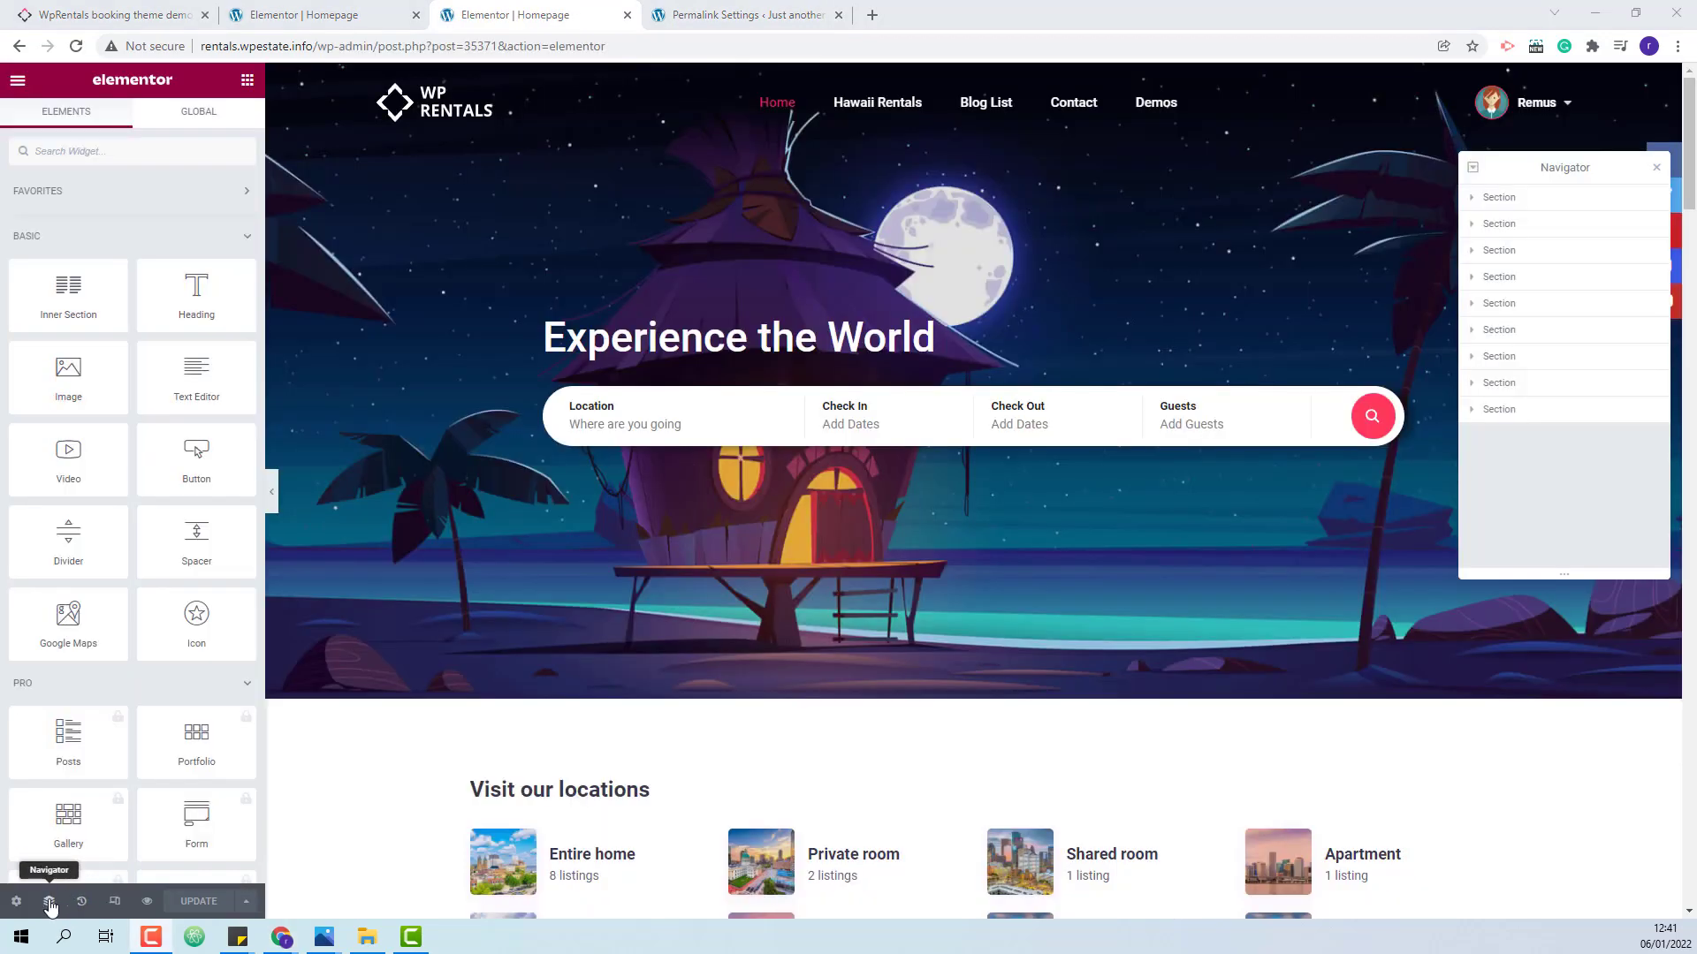
Expand the first homepage section in the Navigator and inspect the background style of its inner section.
click(1507, 205)
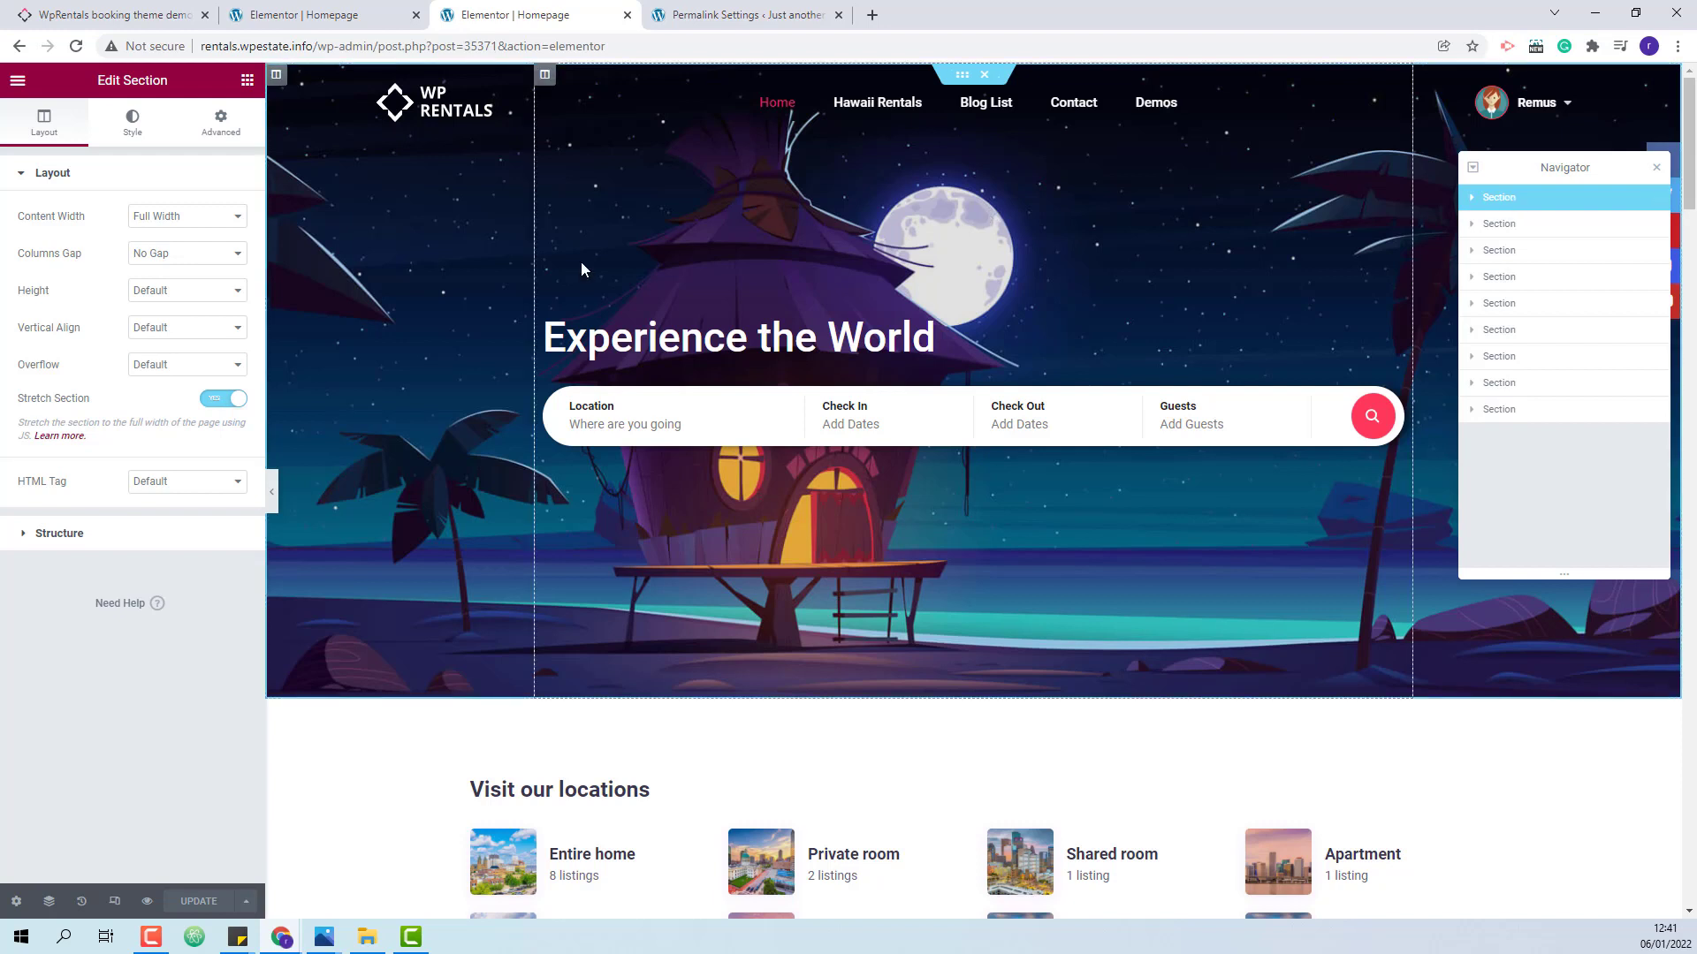
click(1472, 198)
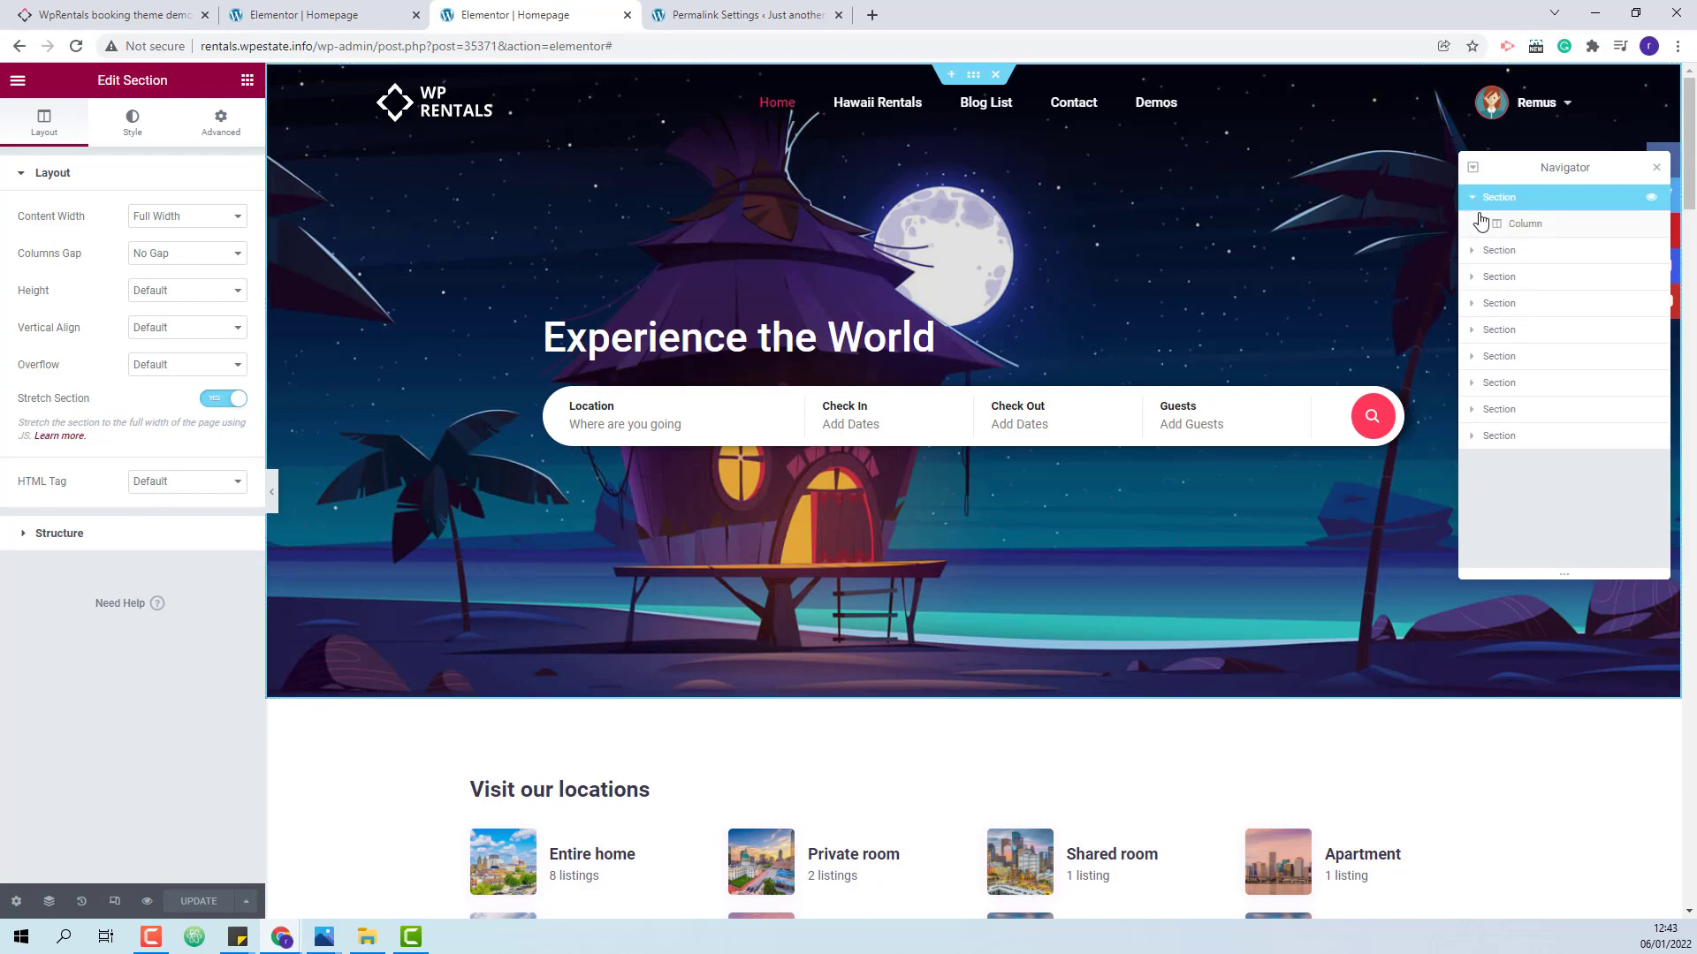
click(1480, 222)
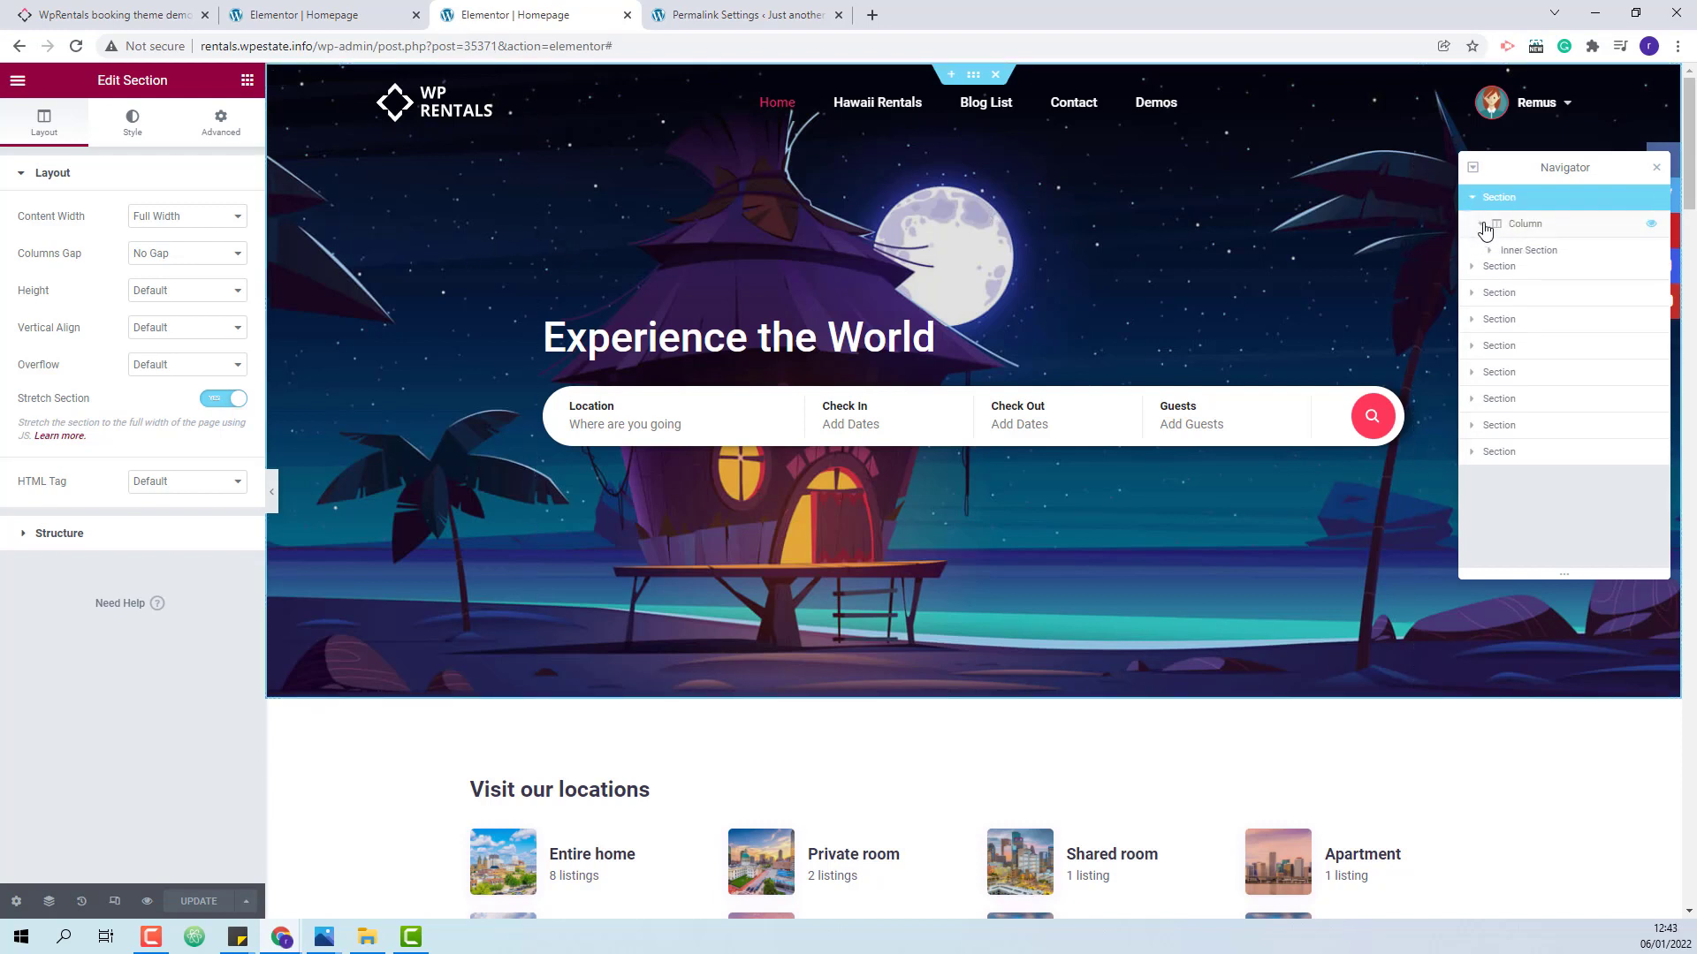
click(1540, 255)
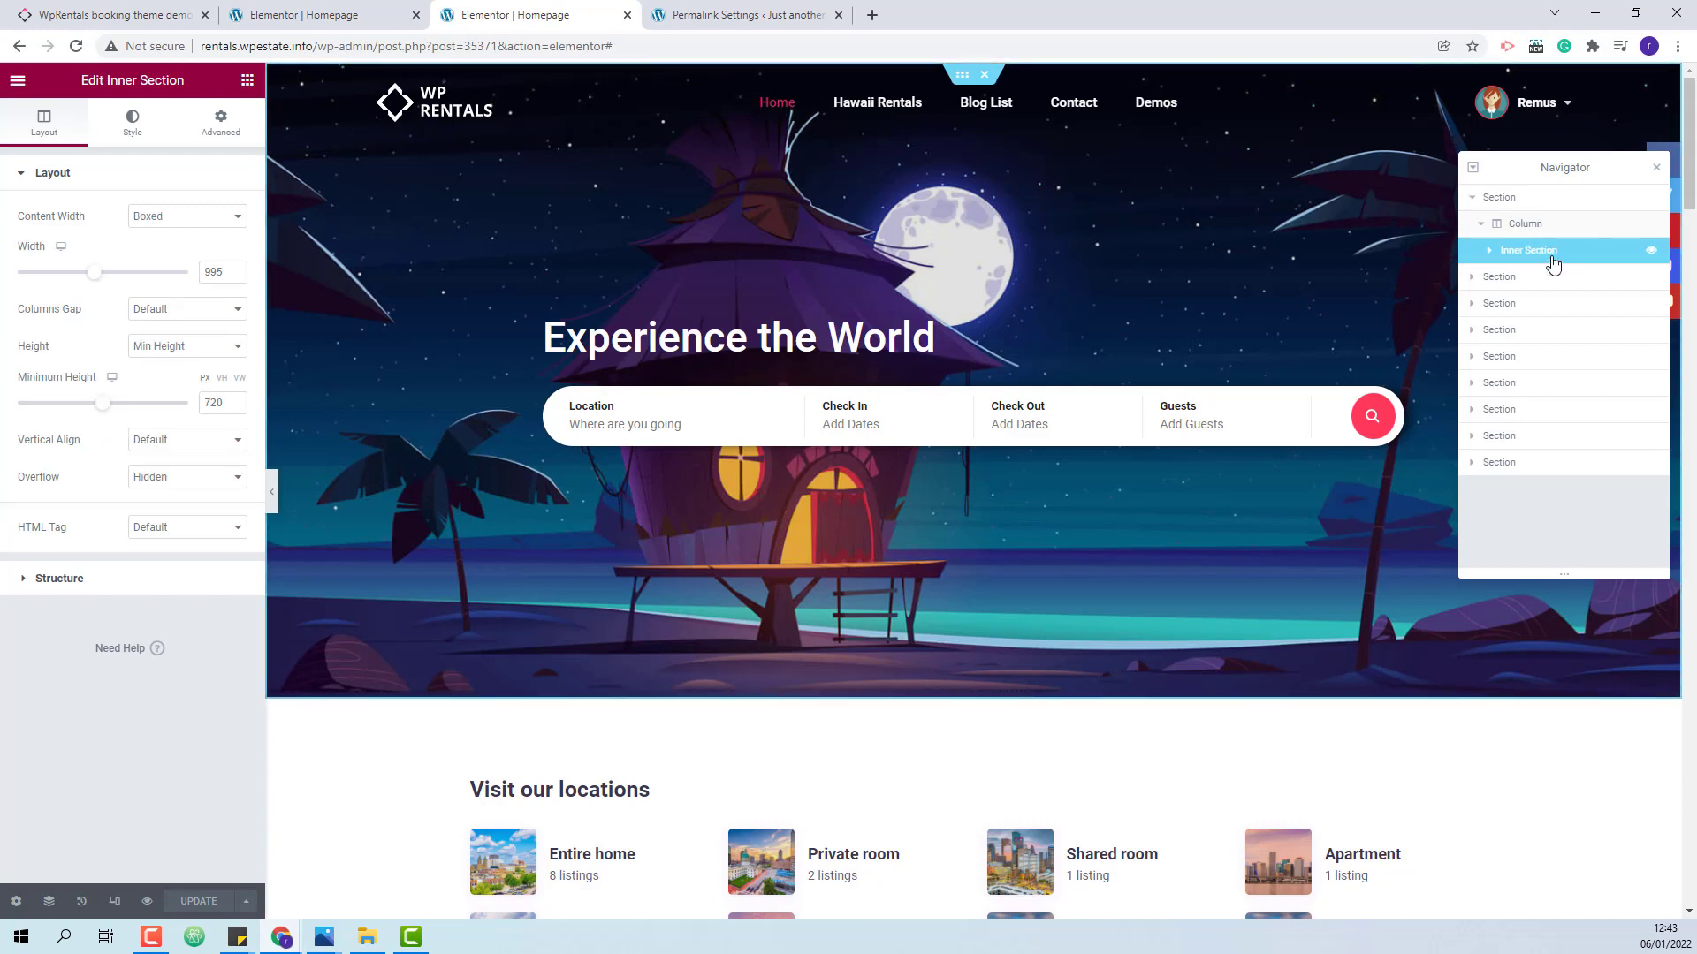
click(130, 135)
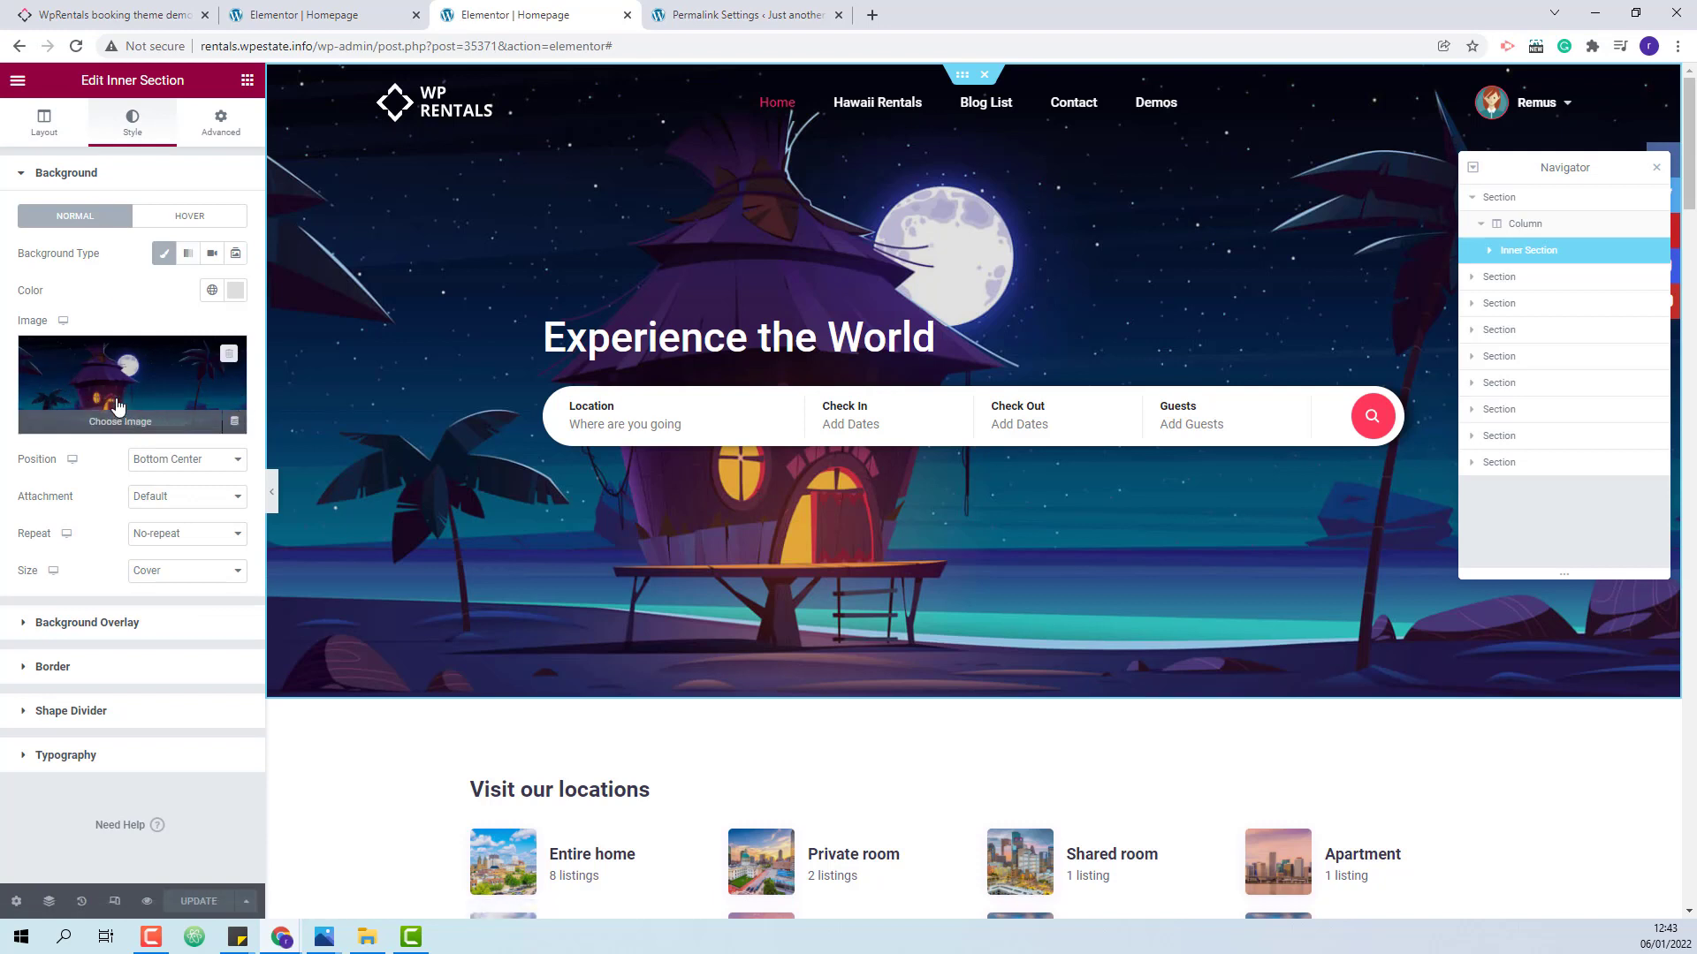
Review the hero heading's content settings and the Search Form Builder's fields, including the Location field's options.
click(662, 344)
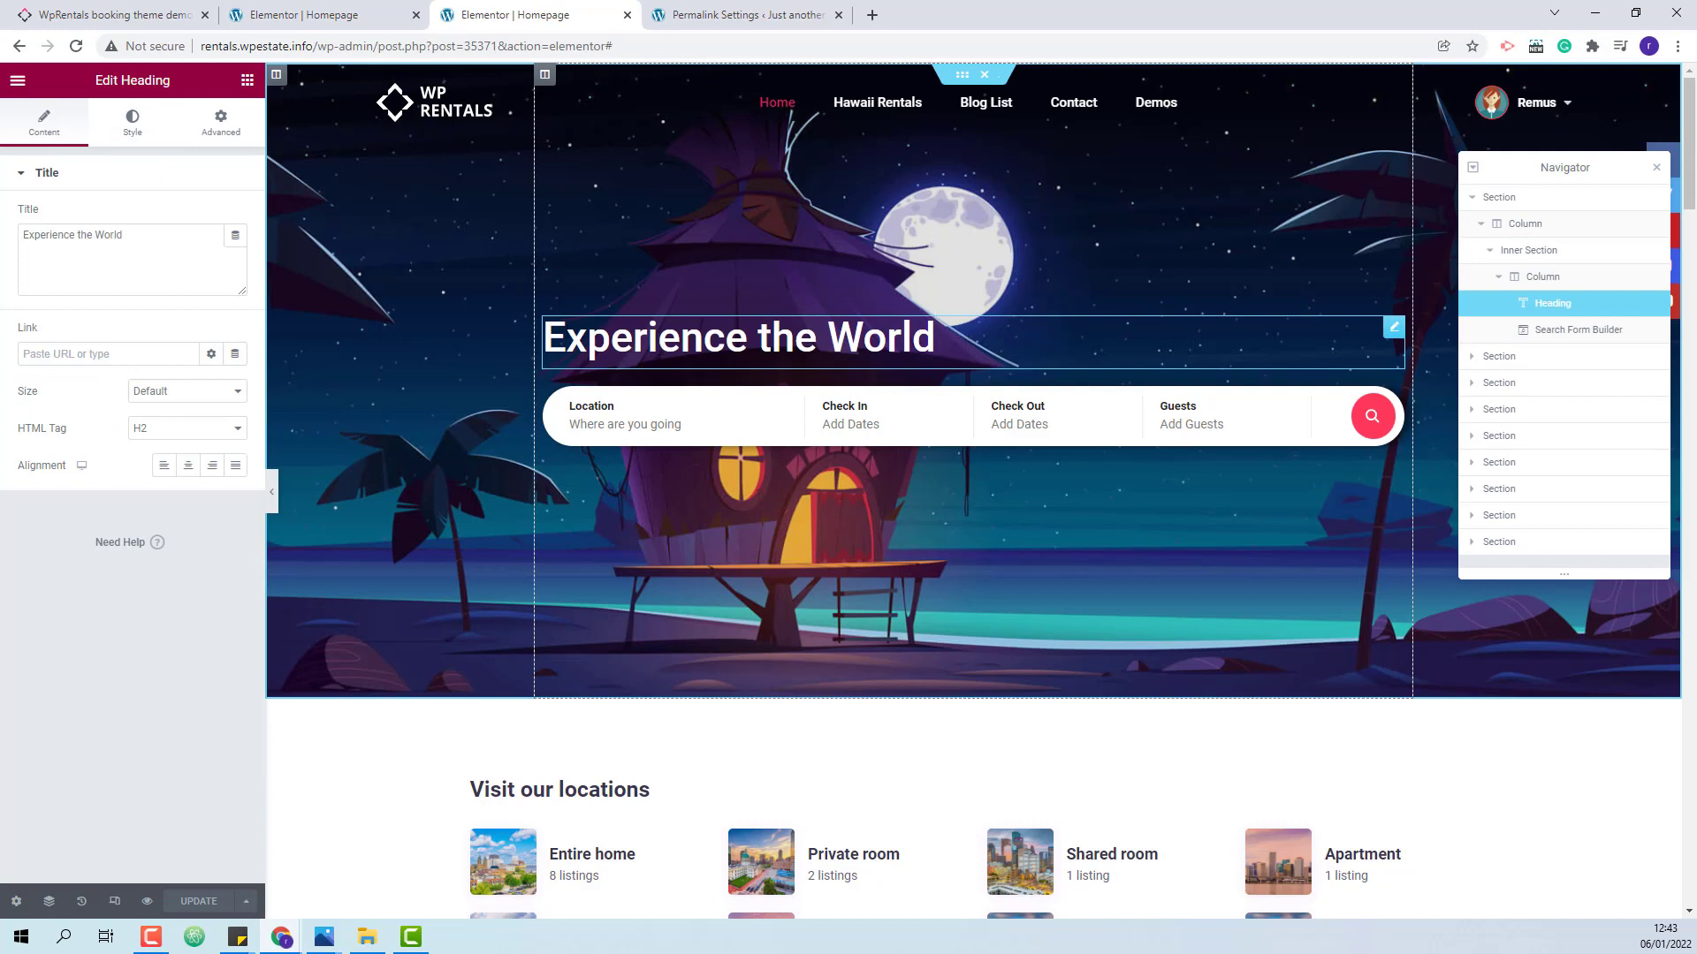
click(745, 408)
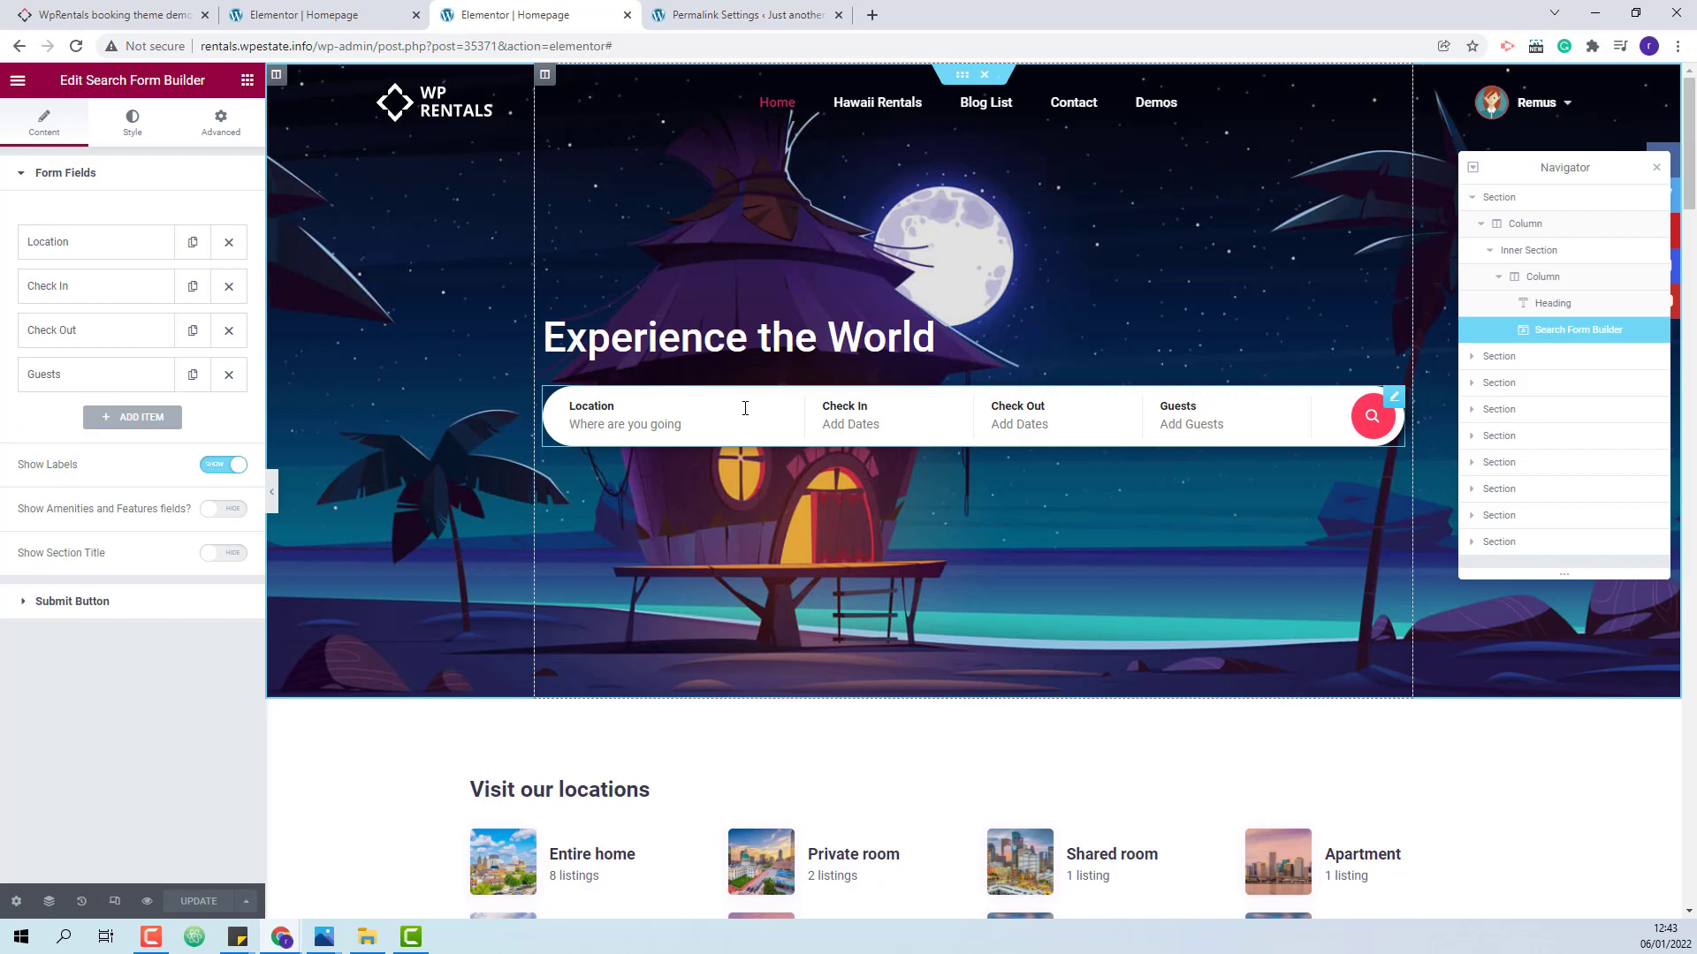
click(104, 243)
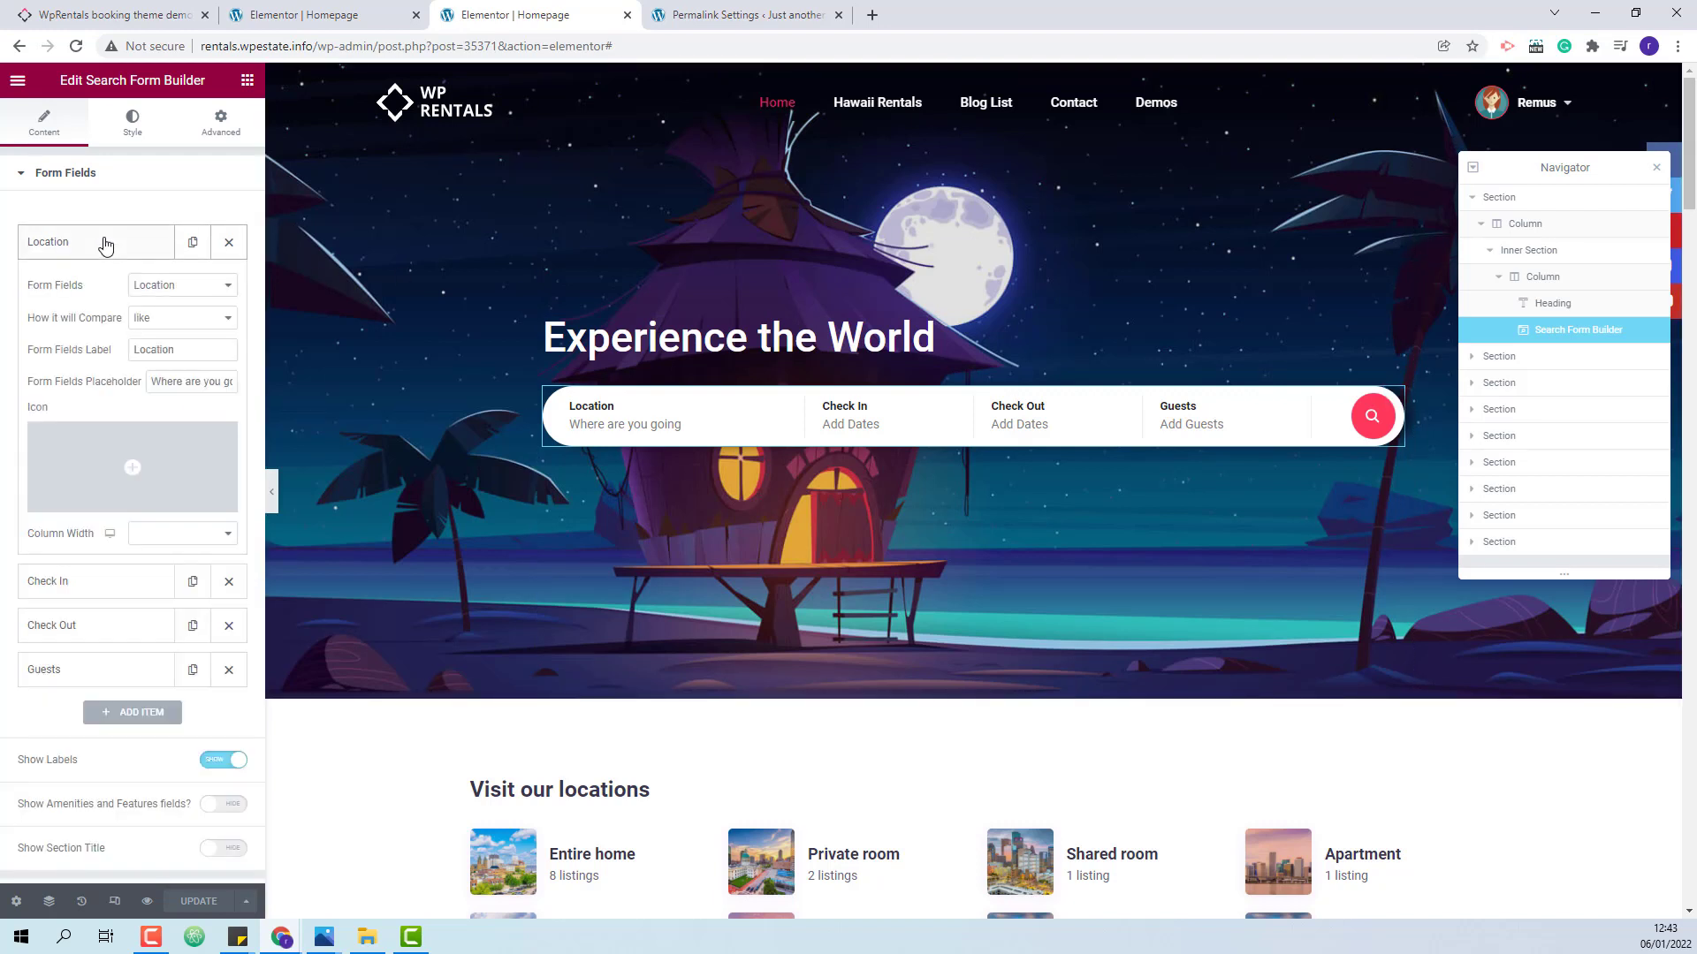
scroll(132, 576, down, 1)
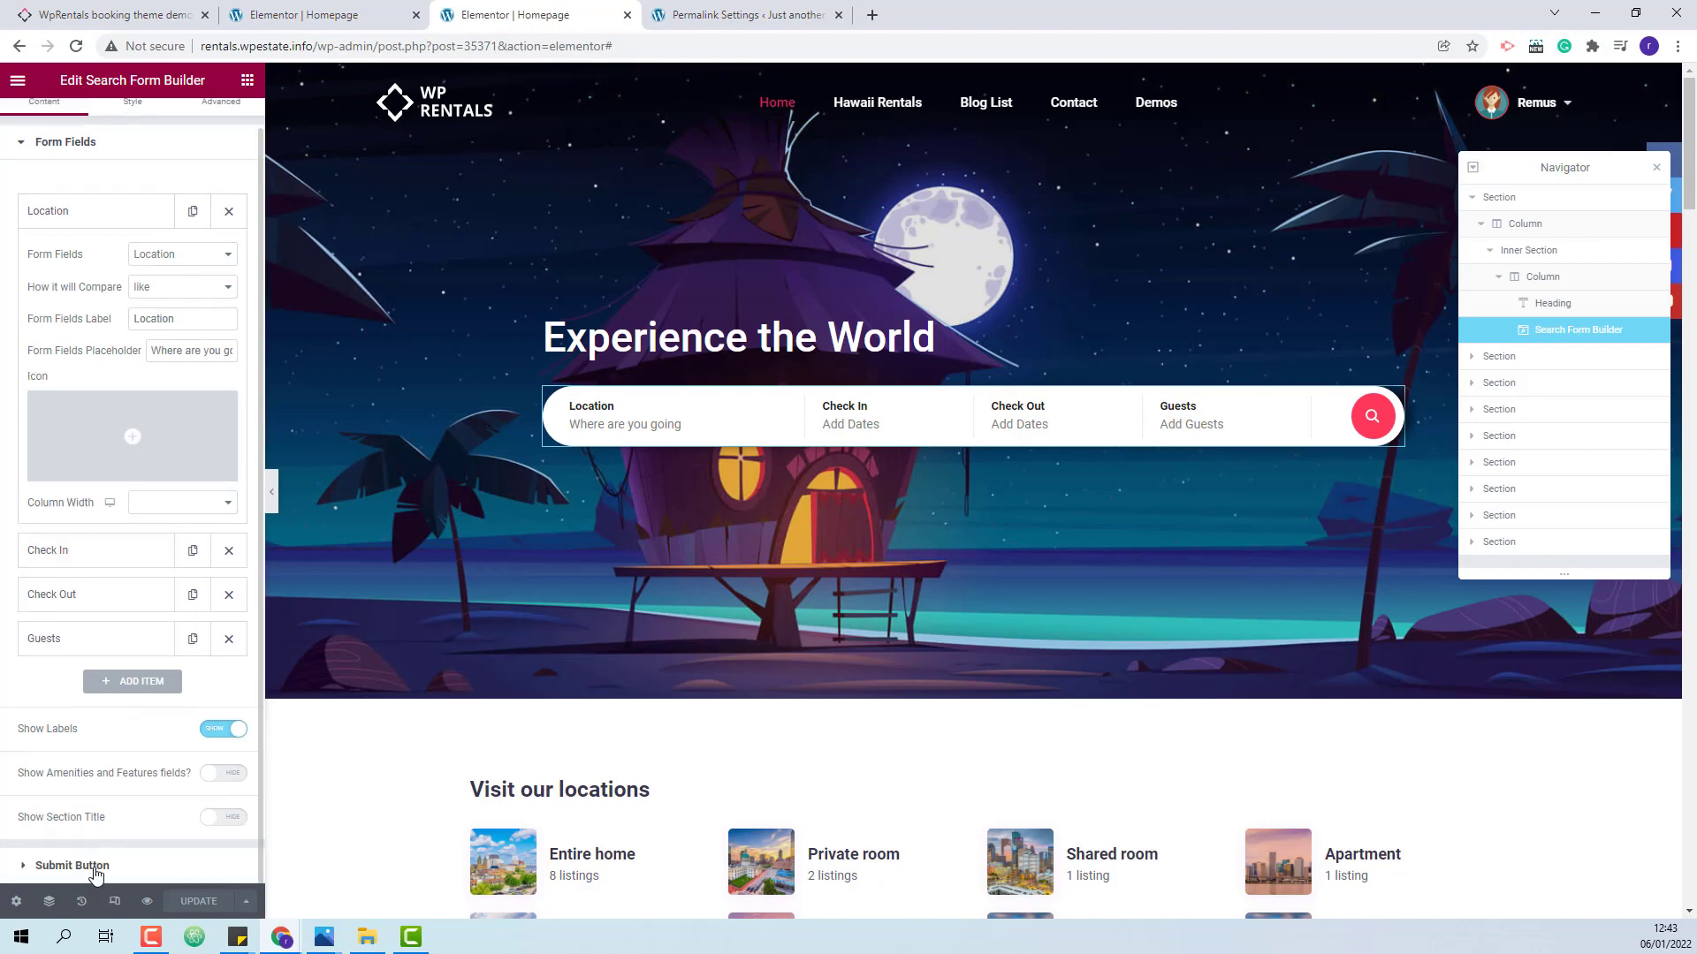
Inspect the Wprentals Sliding Box widget and the settings of its Arts and Culture in Hawaii box.
scroll(568, 696, down, 3)
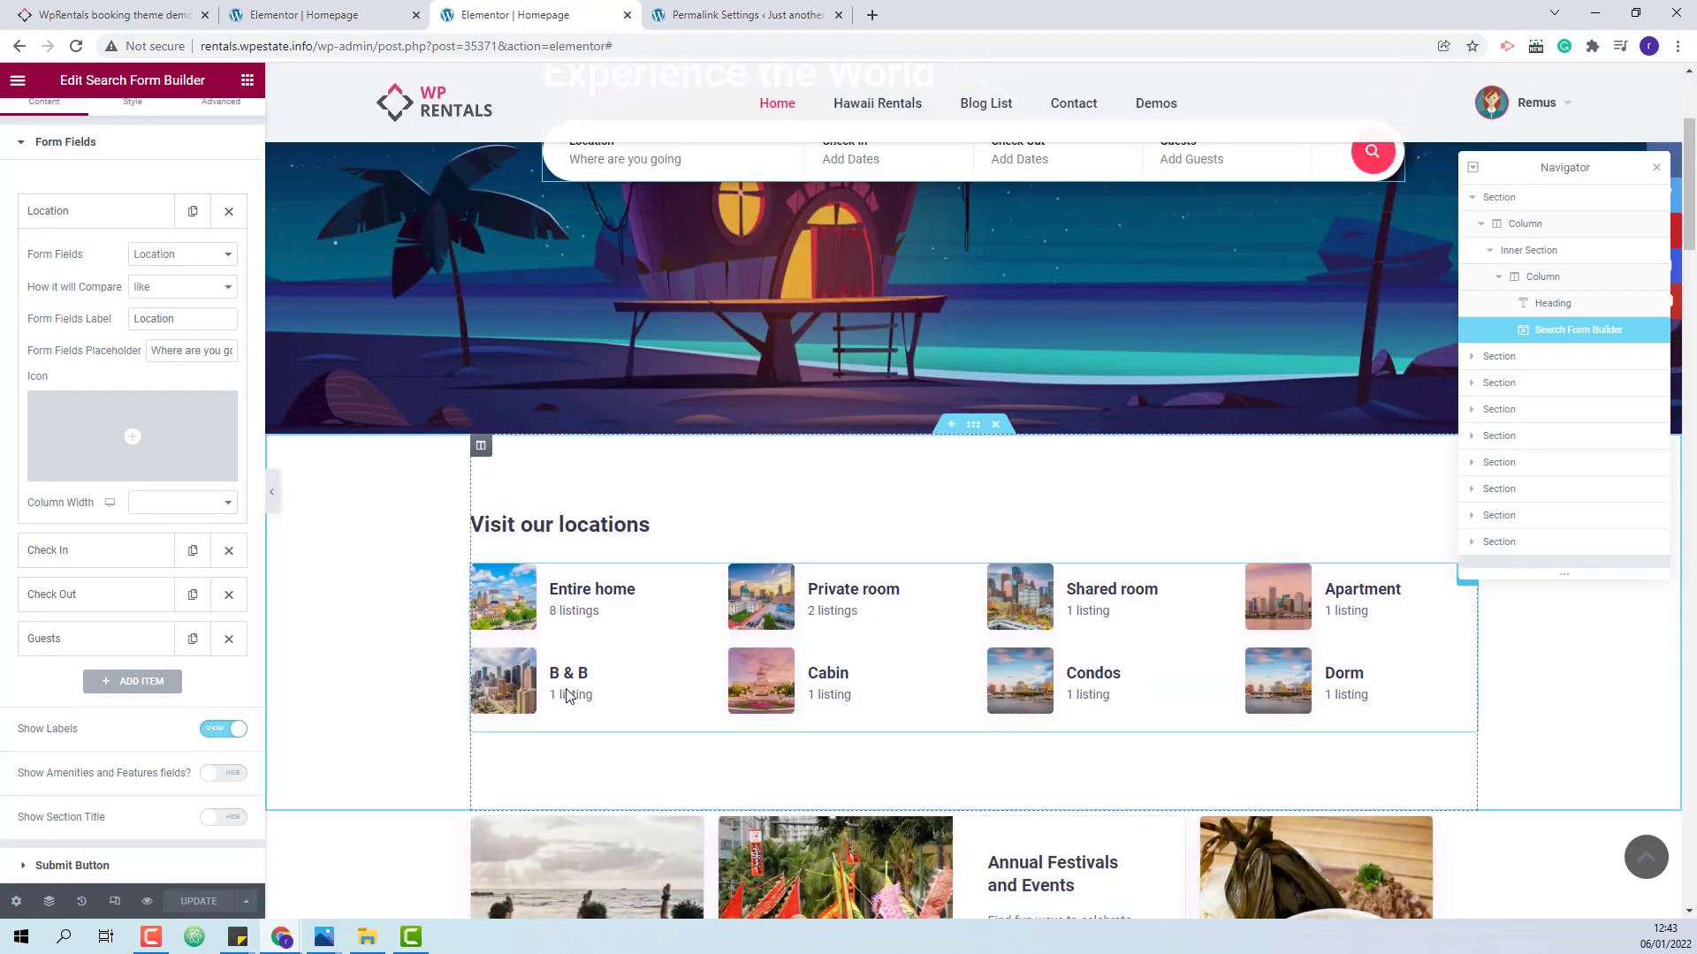
scroll(571, 629, down, 3)
click(588, 620)
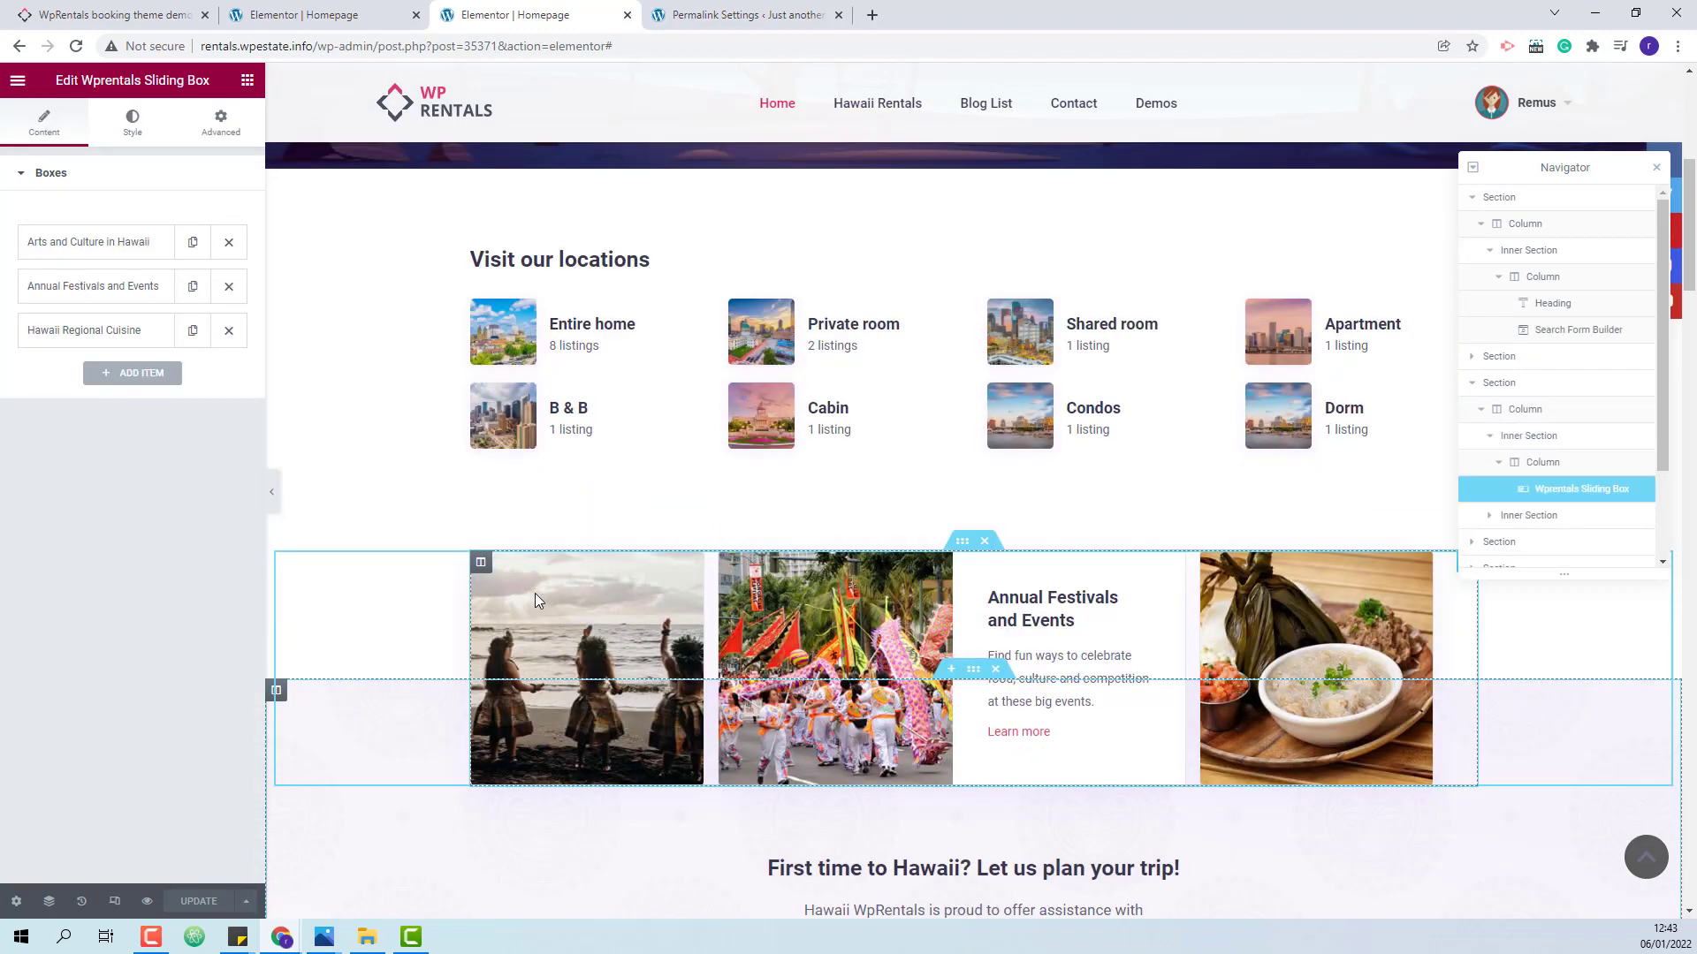
click(113, 244)
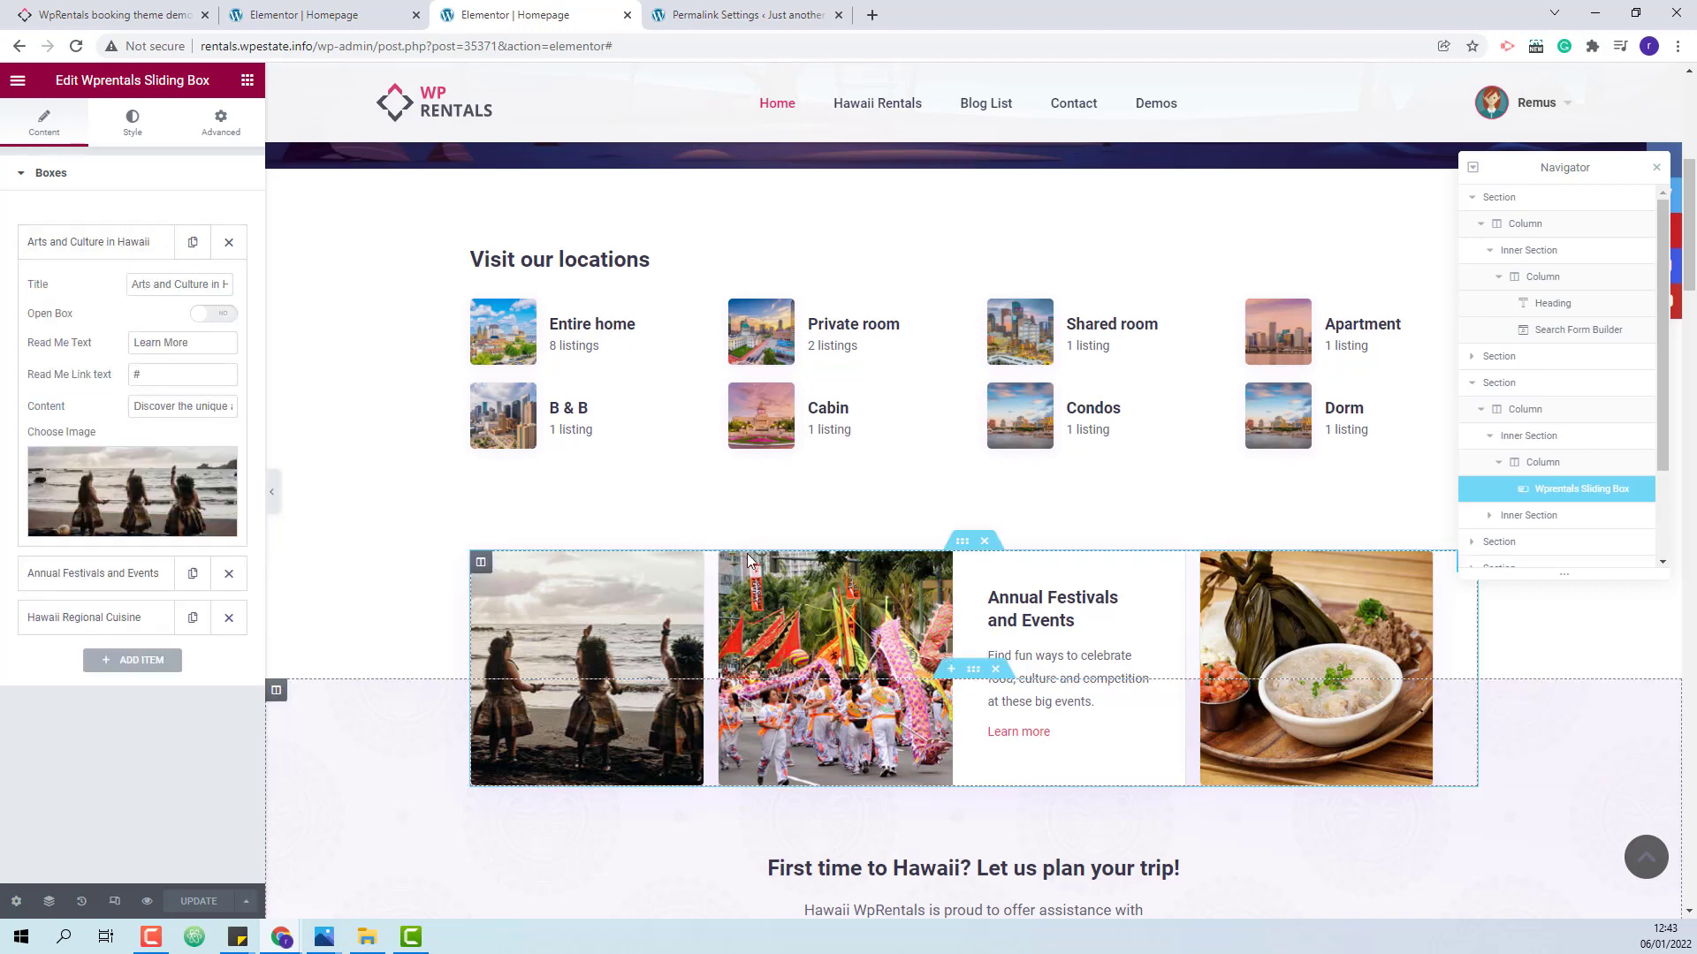
Review the content, Filters and Show/Hide Data settings of the WpRentals Recent Items v1 widget under the villas heading.
scroll(746, 529, down, 4)
scroll(745, 528, down, 3)
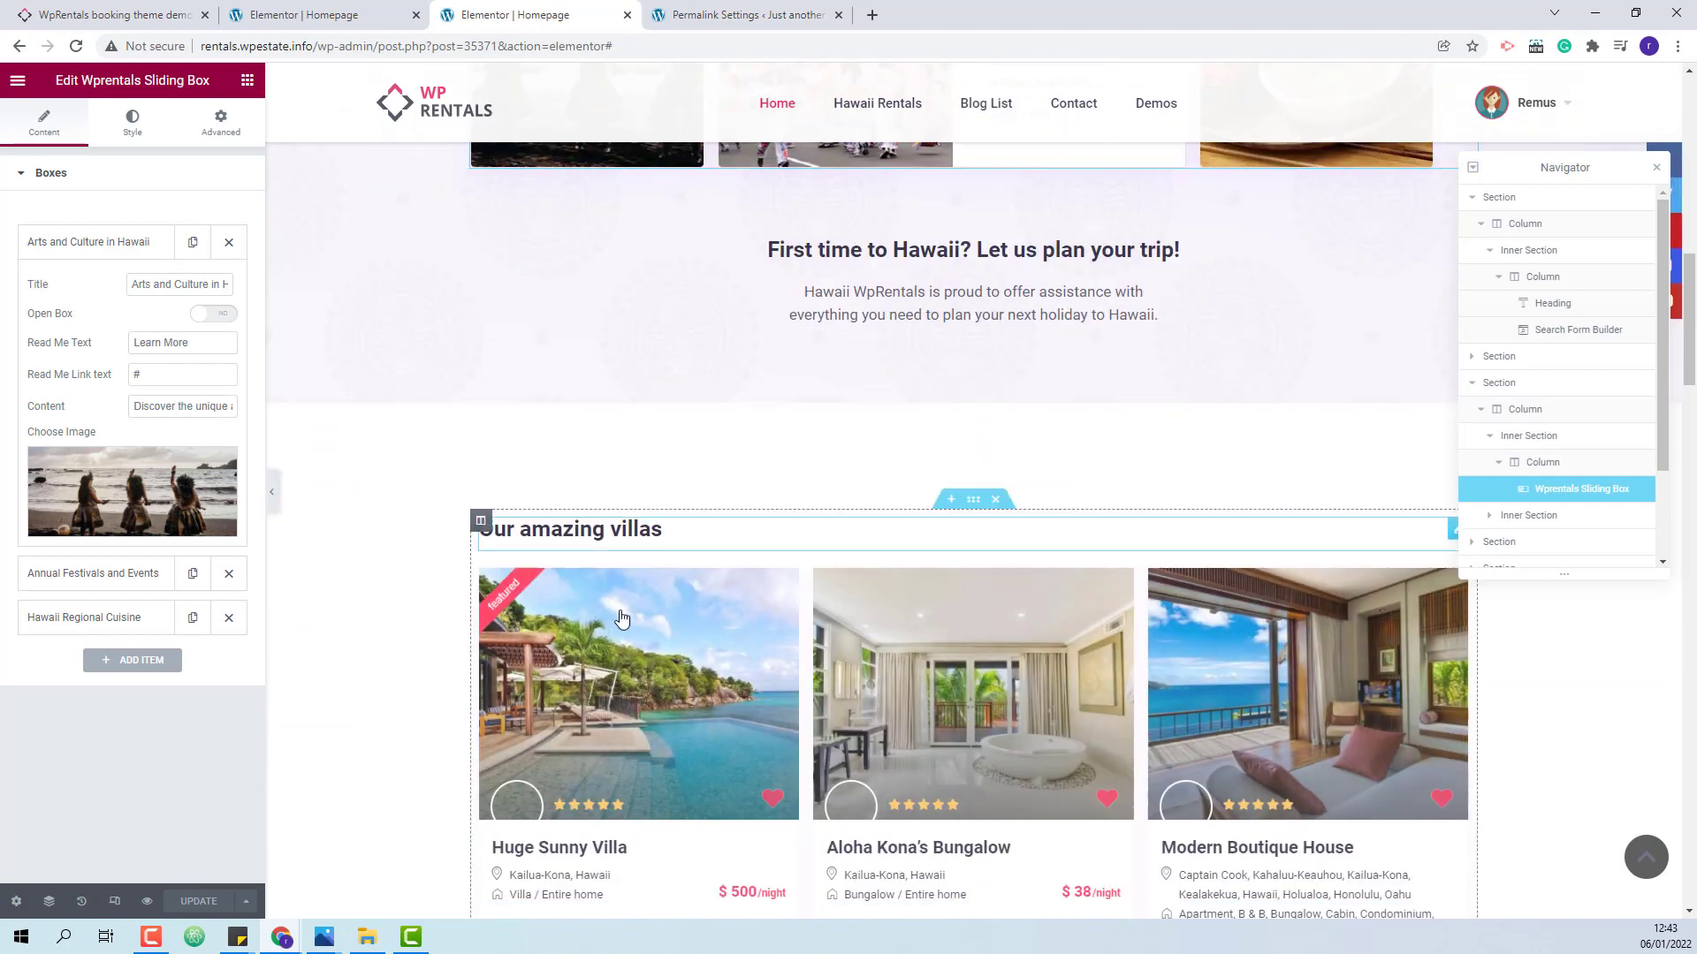
click(616, 680)
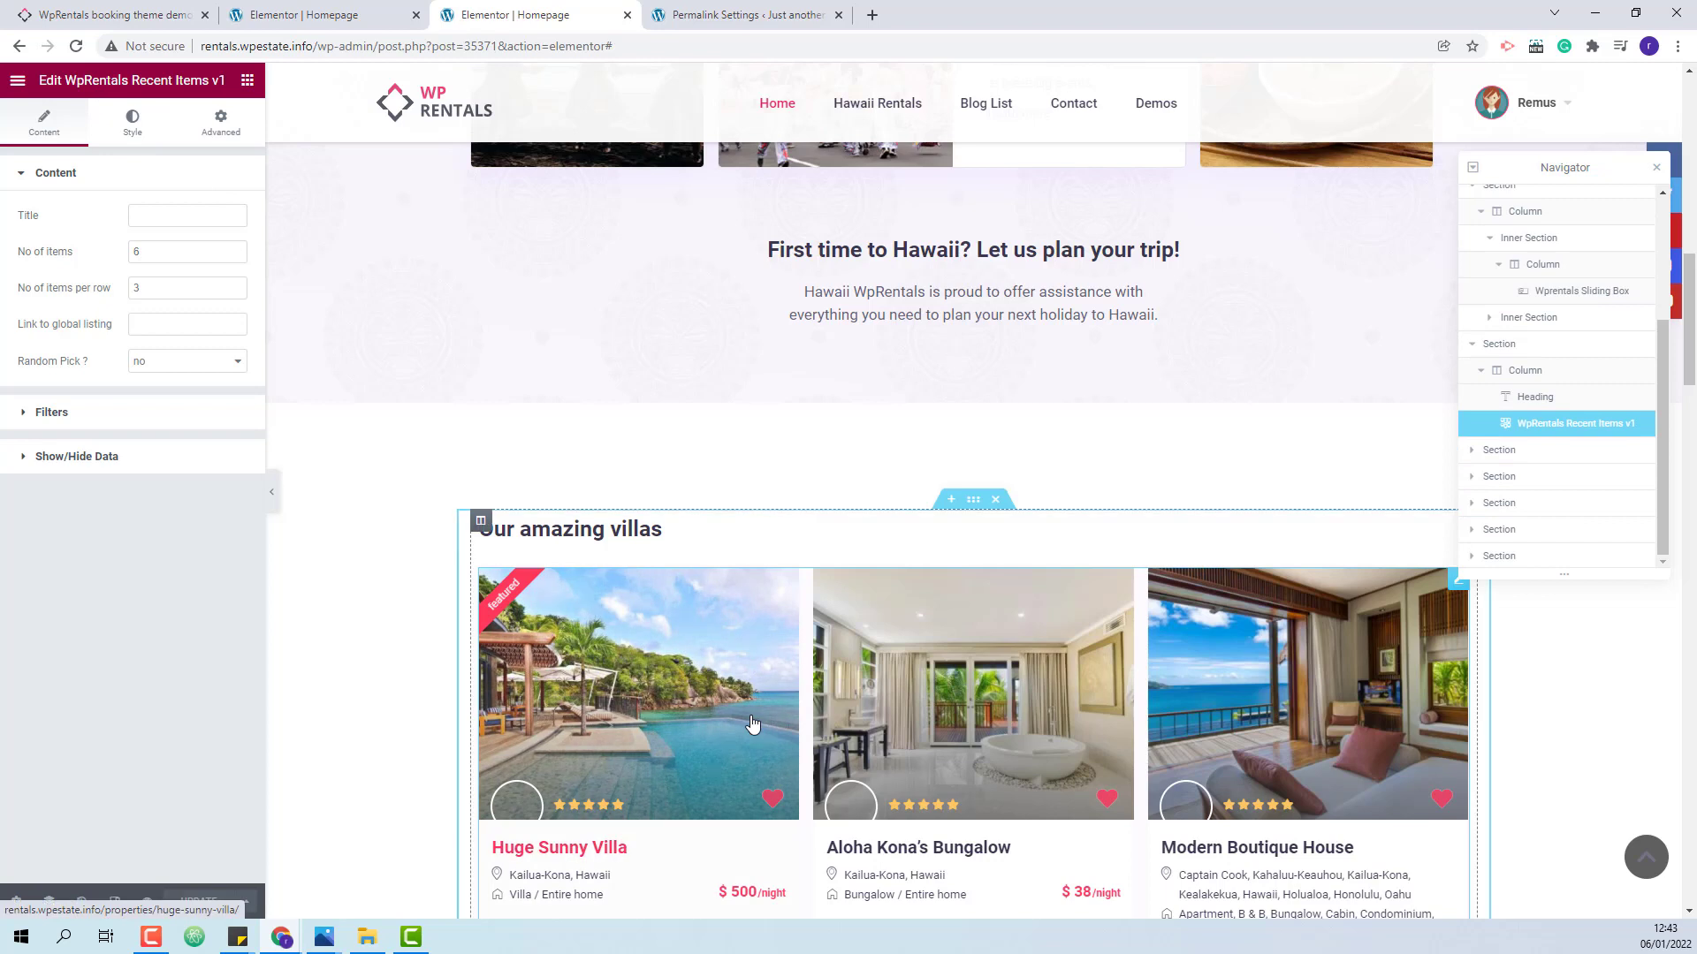
click(40, 413)
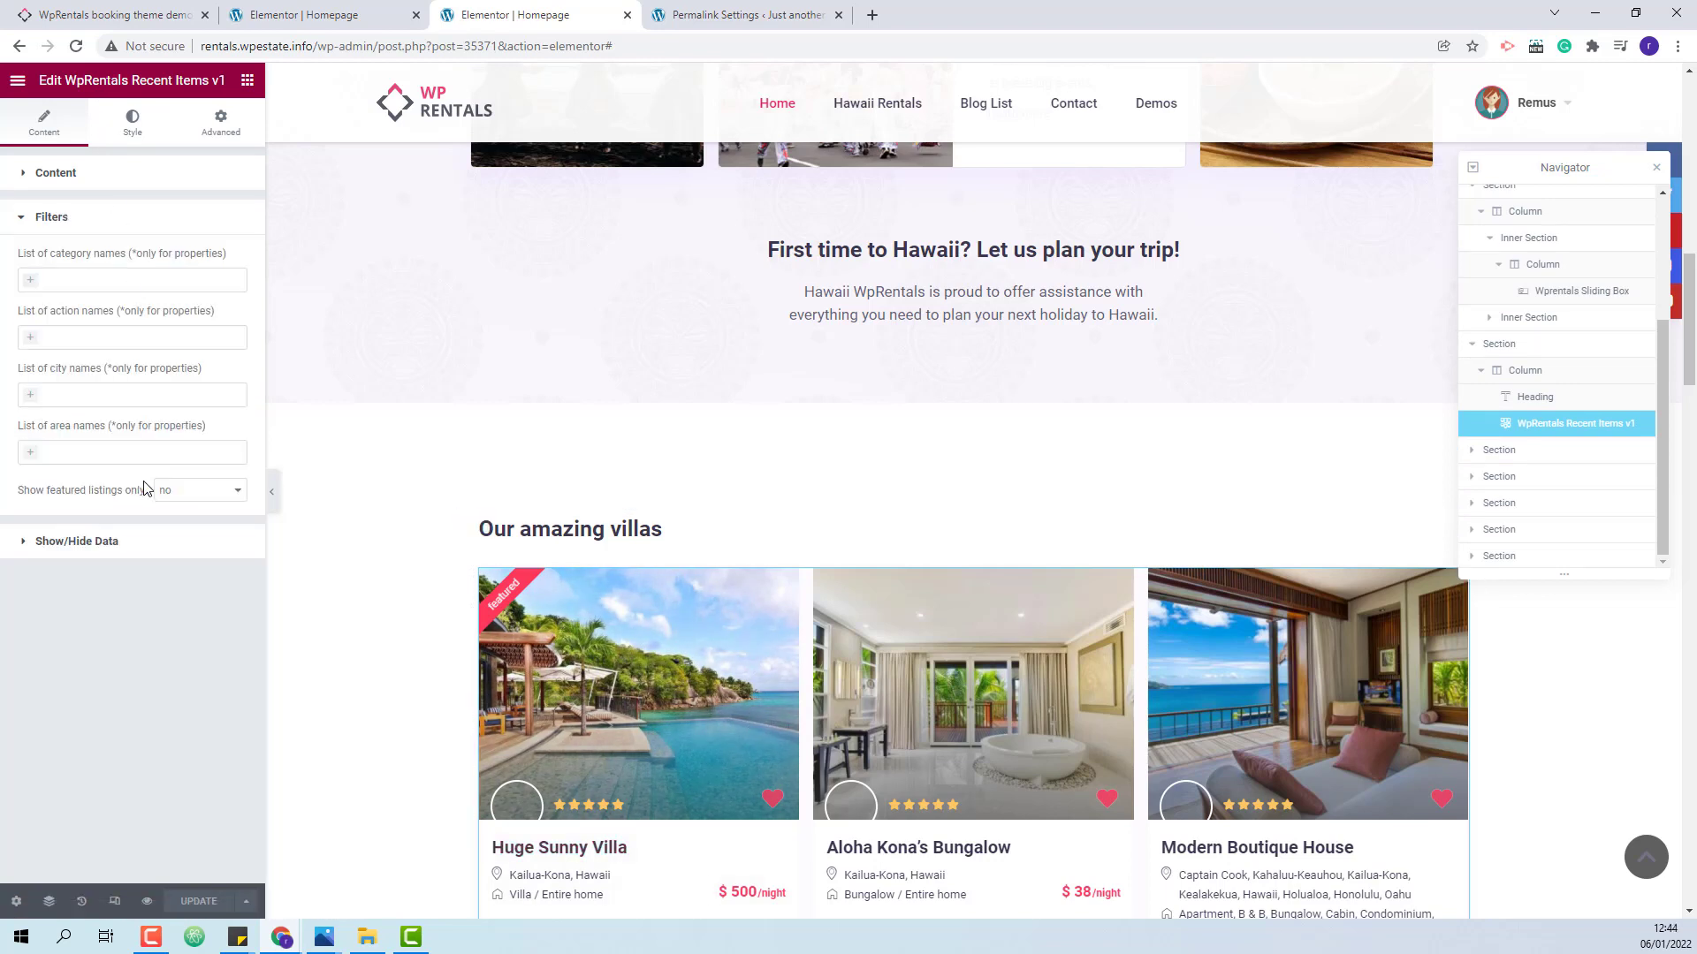
click(101, 542)
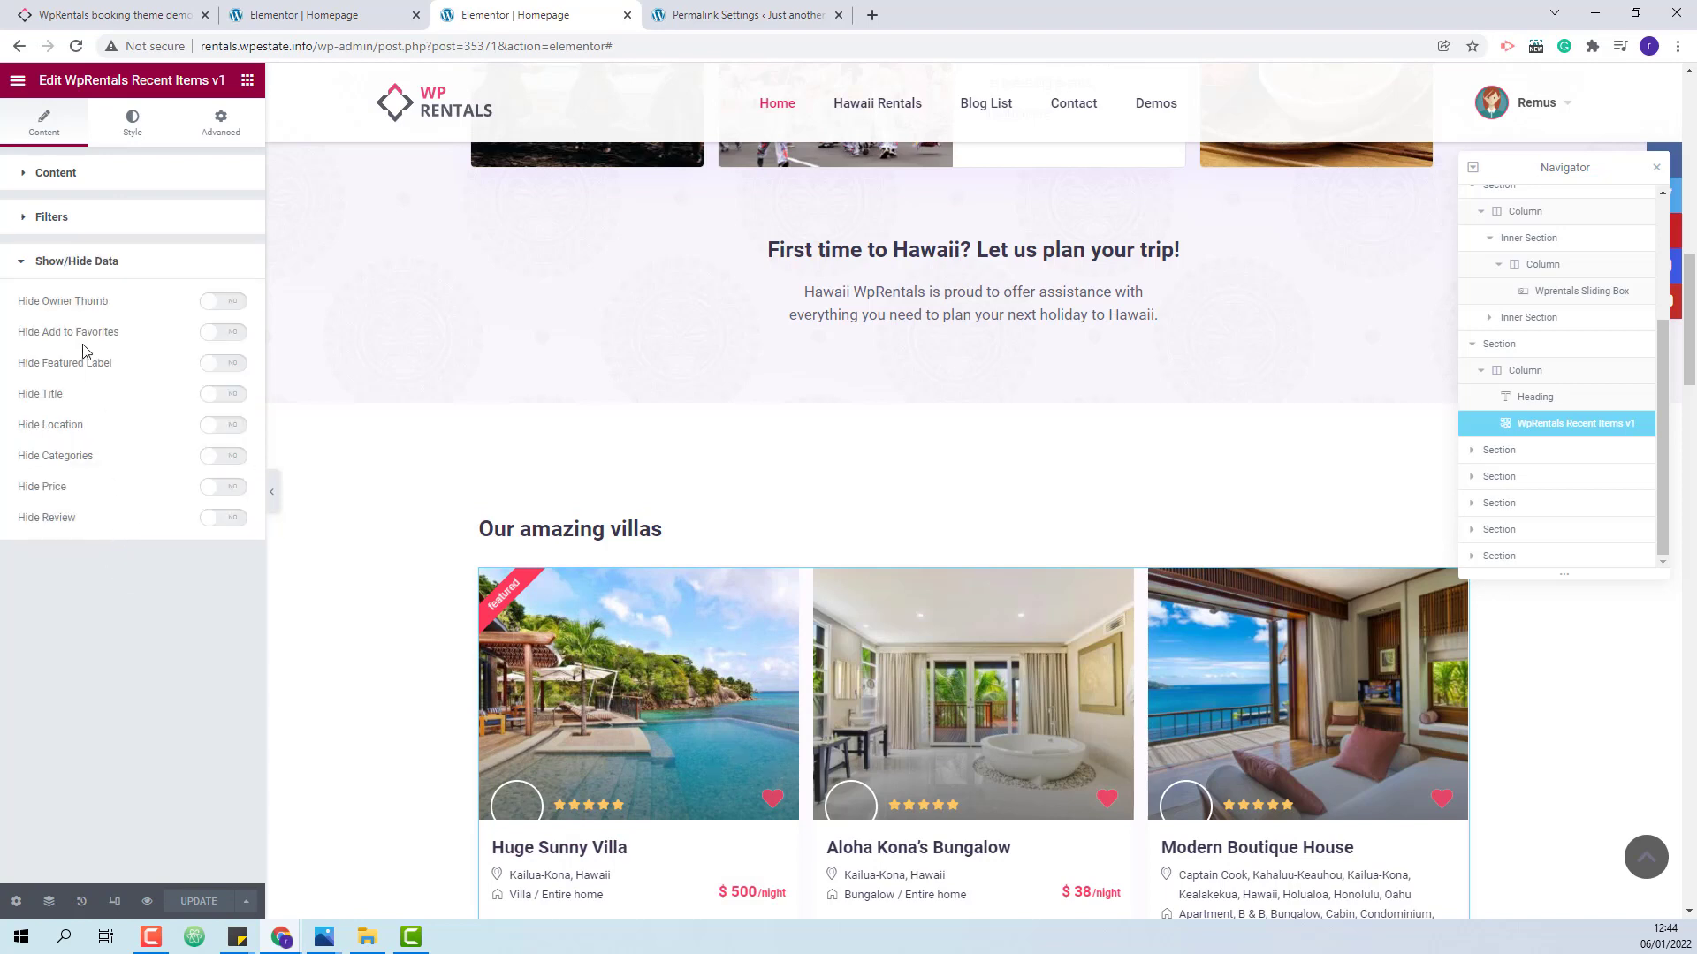
scroll(746, 742, down, 2)
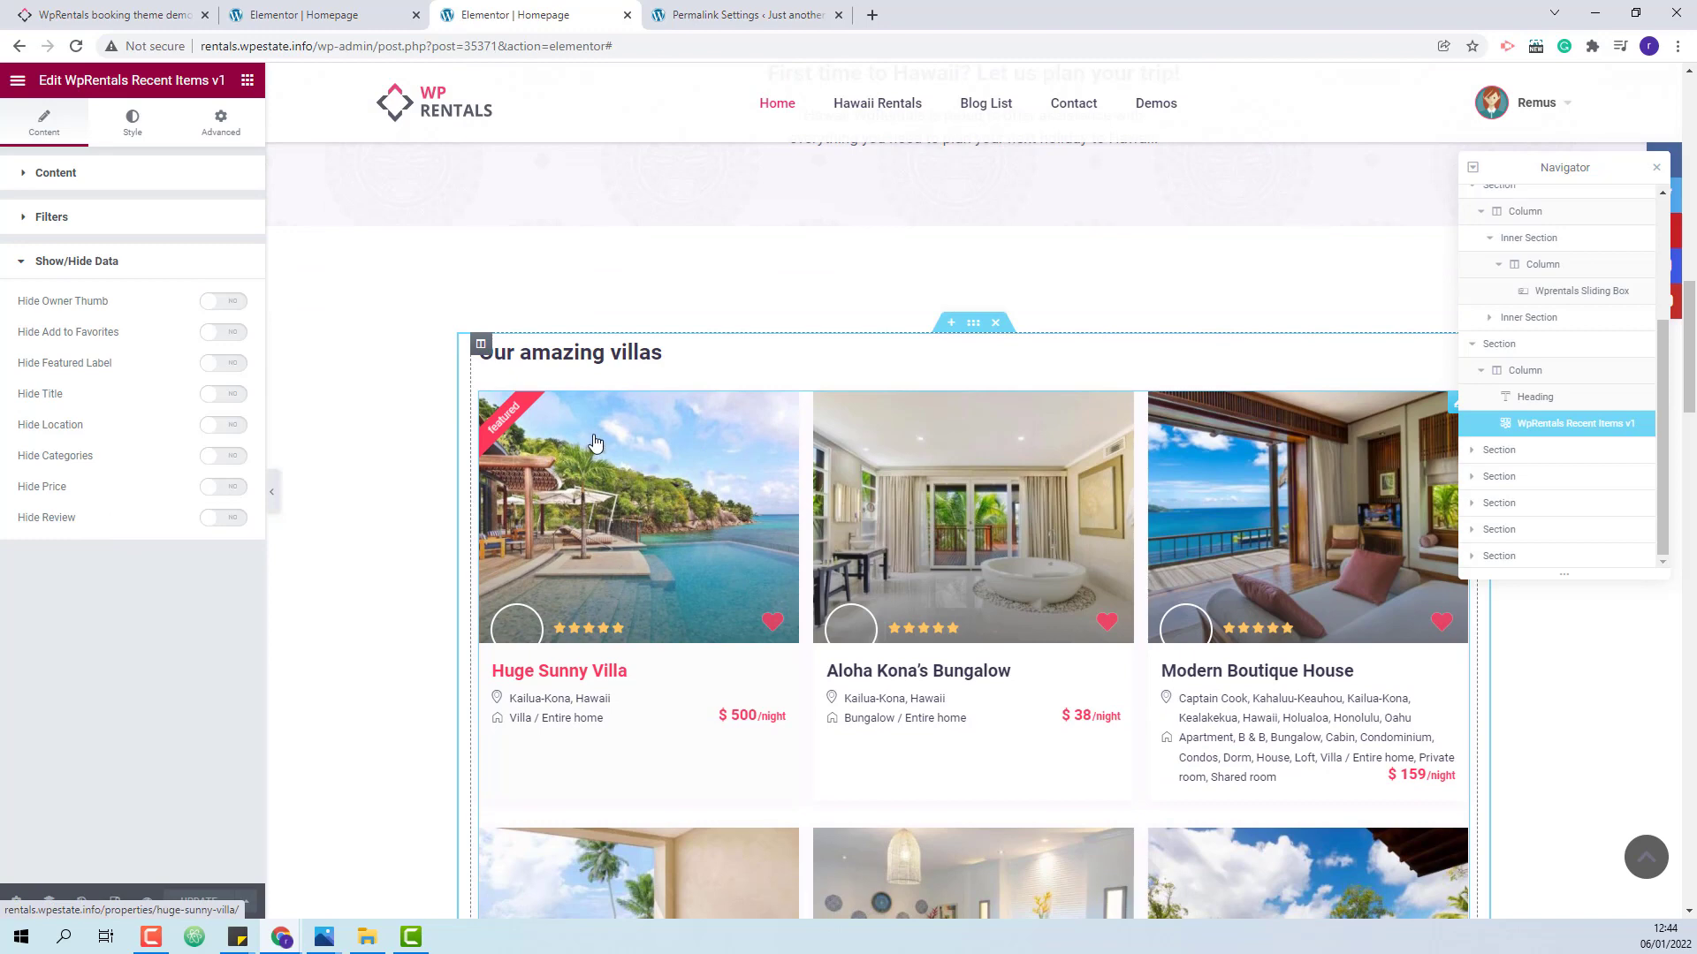
Inspect the icon and heading settings of the Heated pool item under Popular amenities.
scroll(893, 559, down, 10)
click(543, 531)
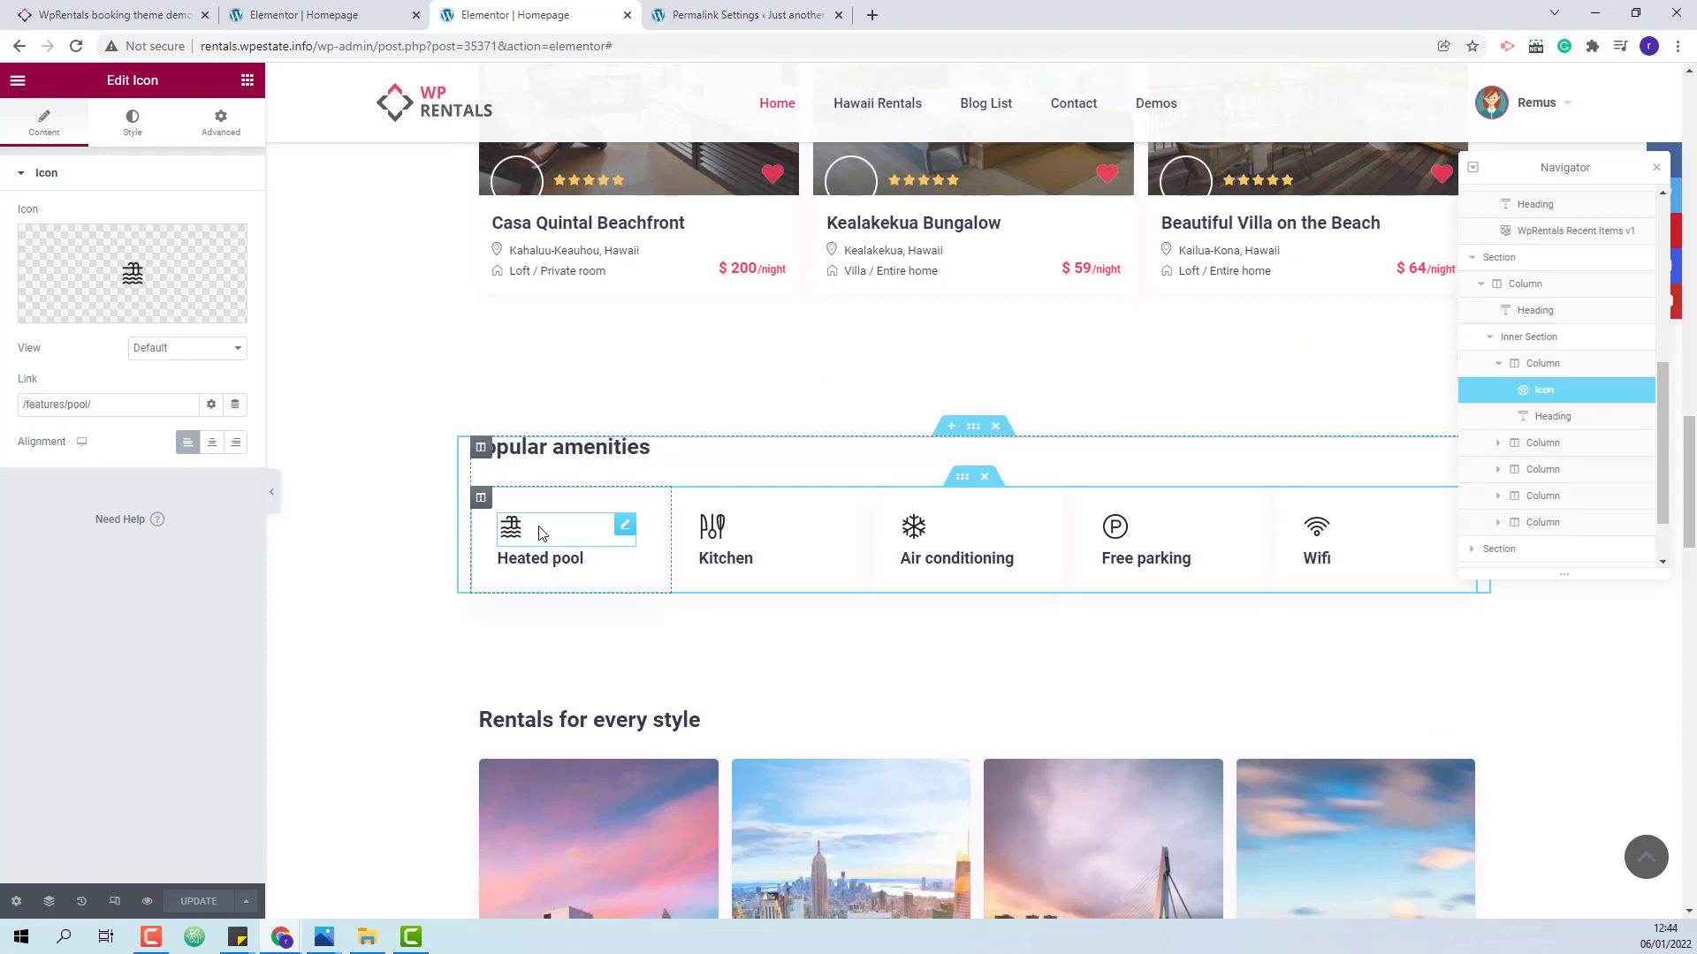
mouse_move(133, 279)
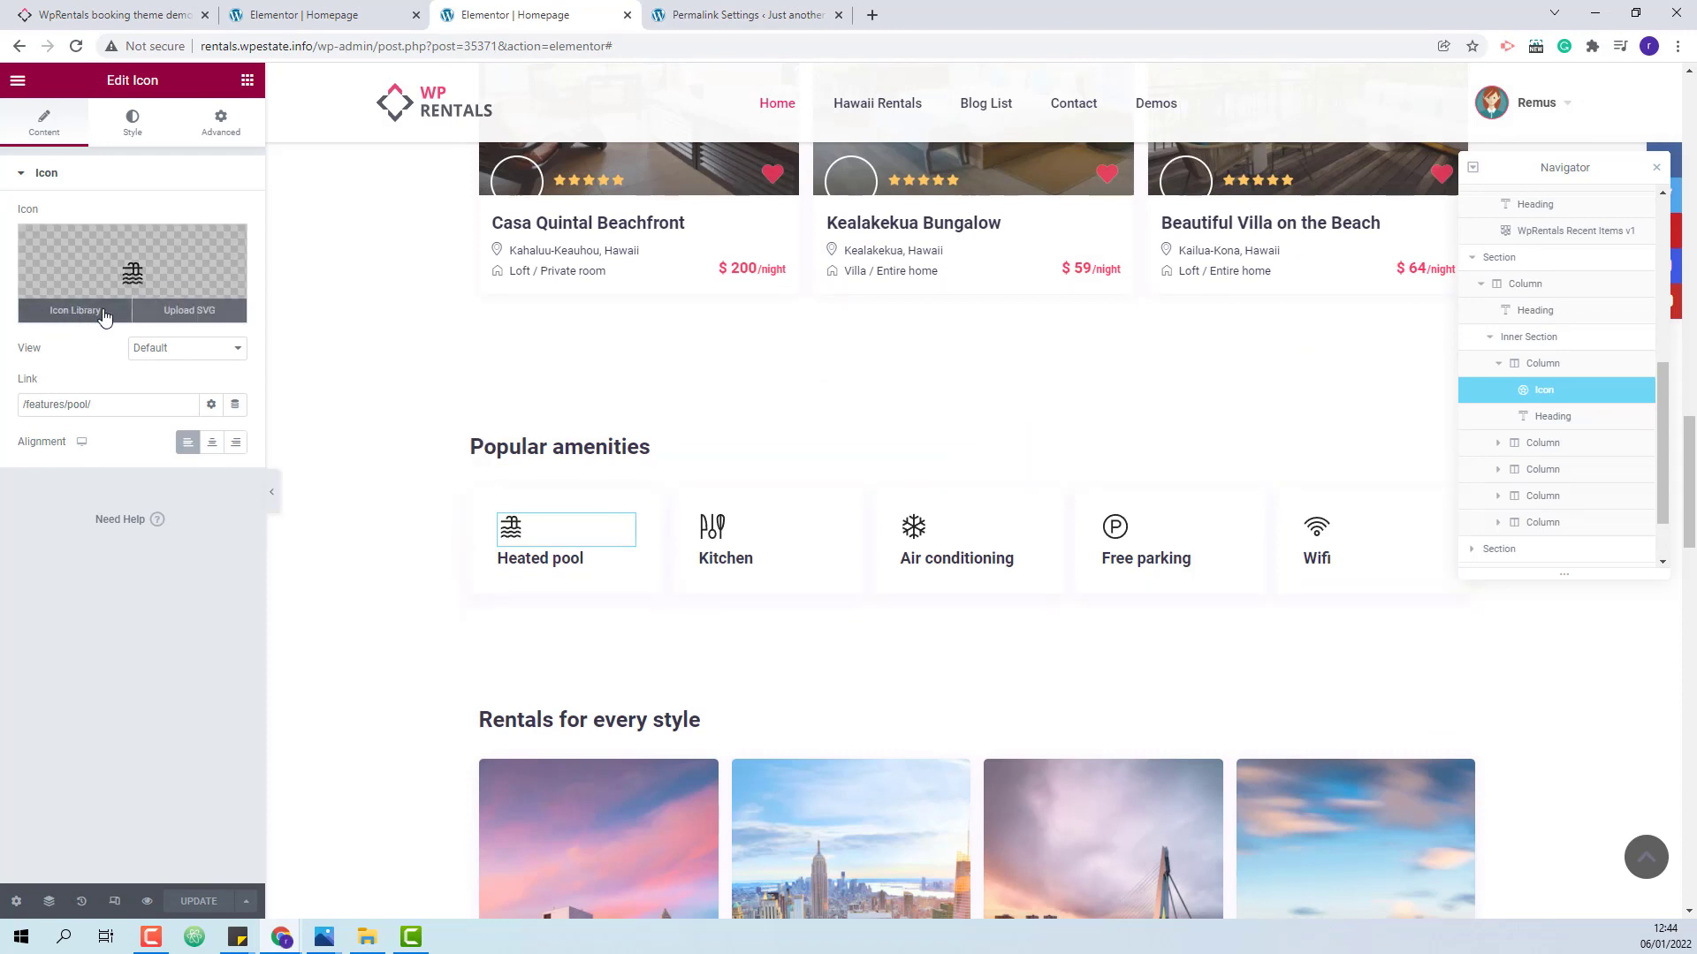
click(578, 558)
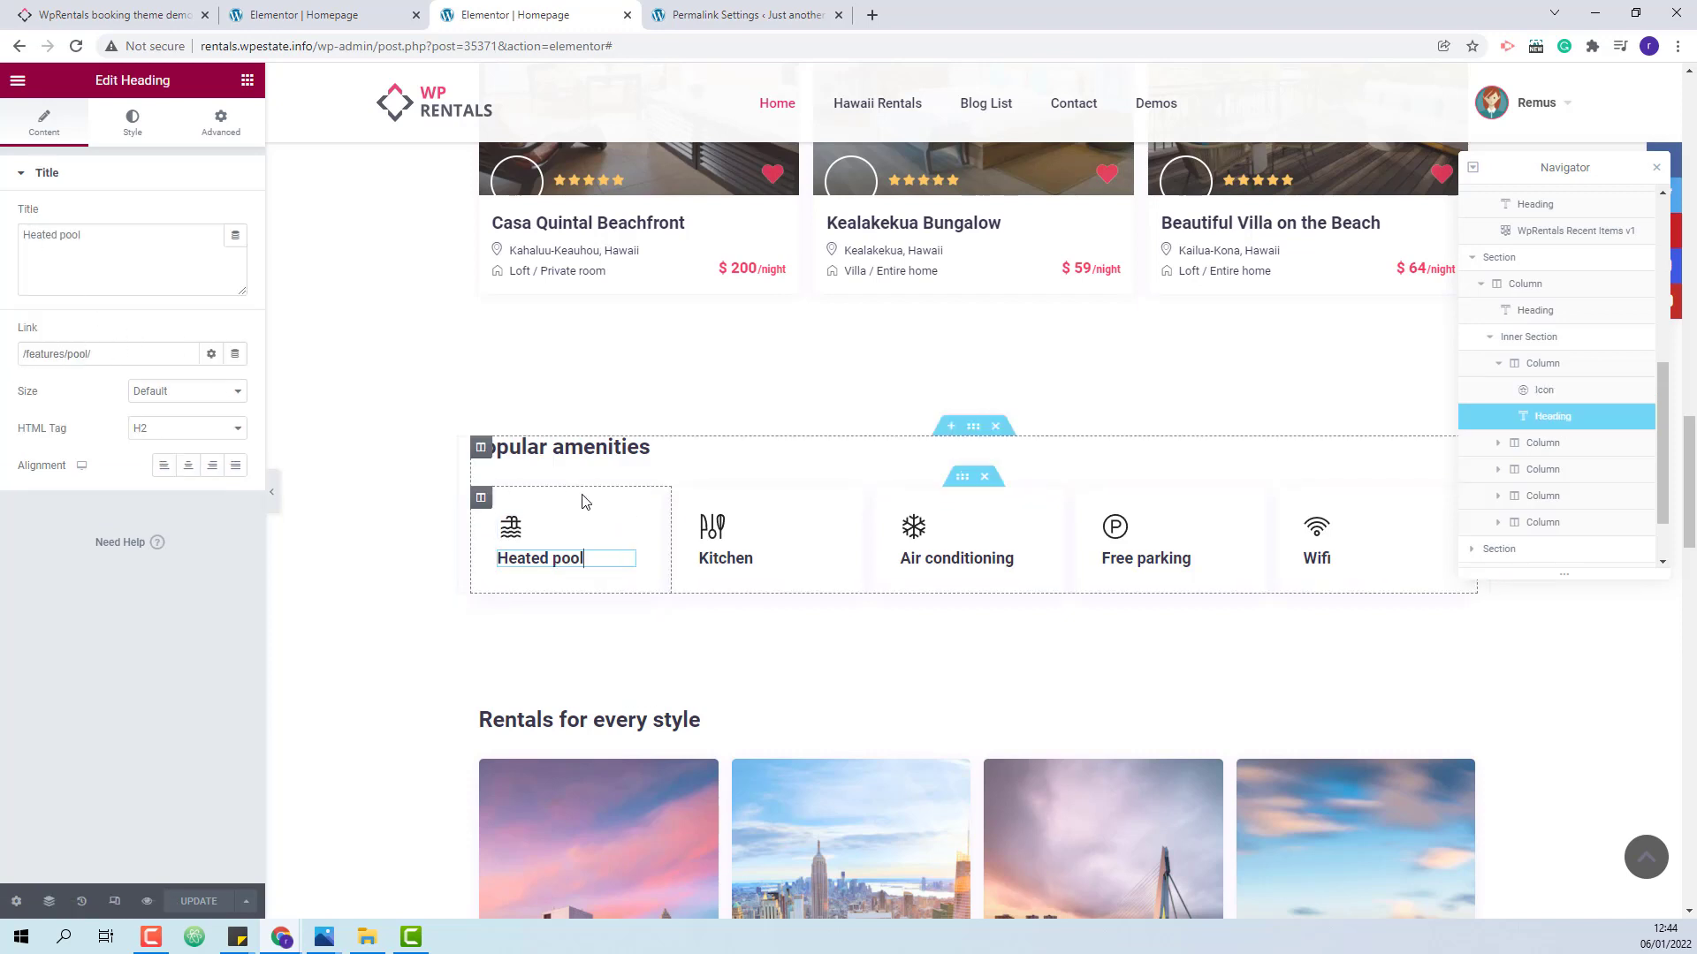
Review the Pick Categories options of the WpRentals Grids widget and the settings of the first client testimonial.
scroll(584, 500, down, 5)
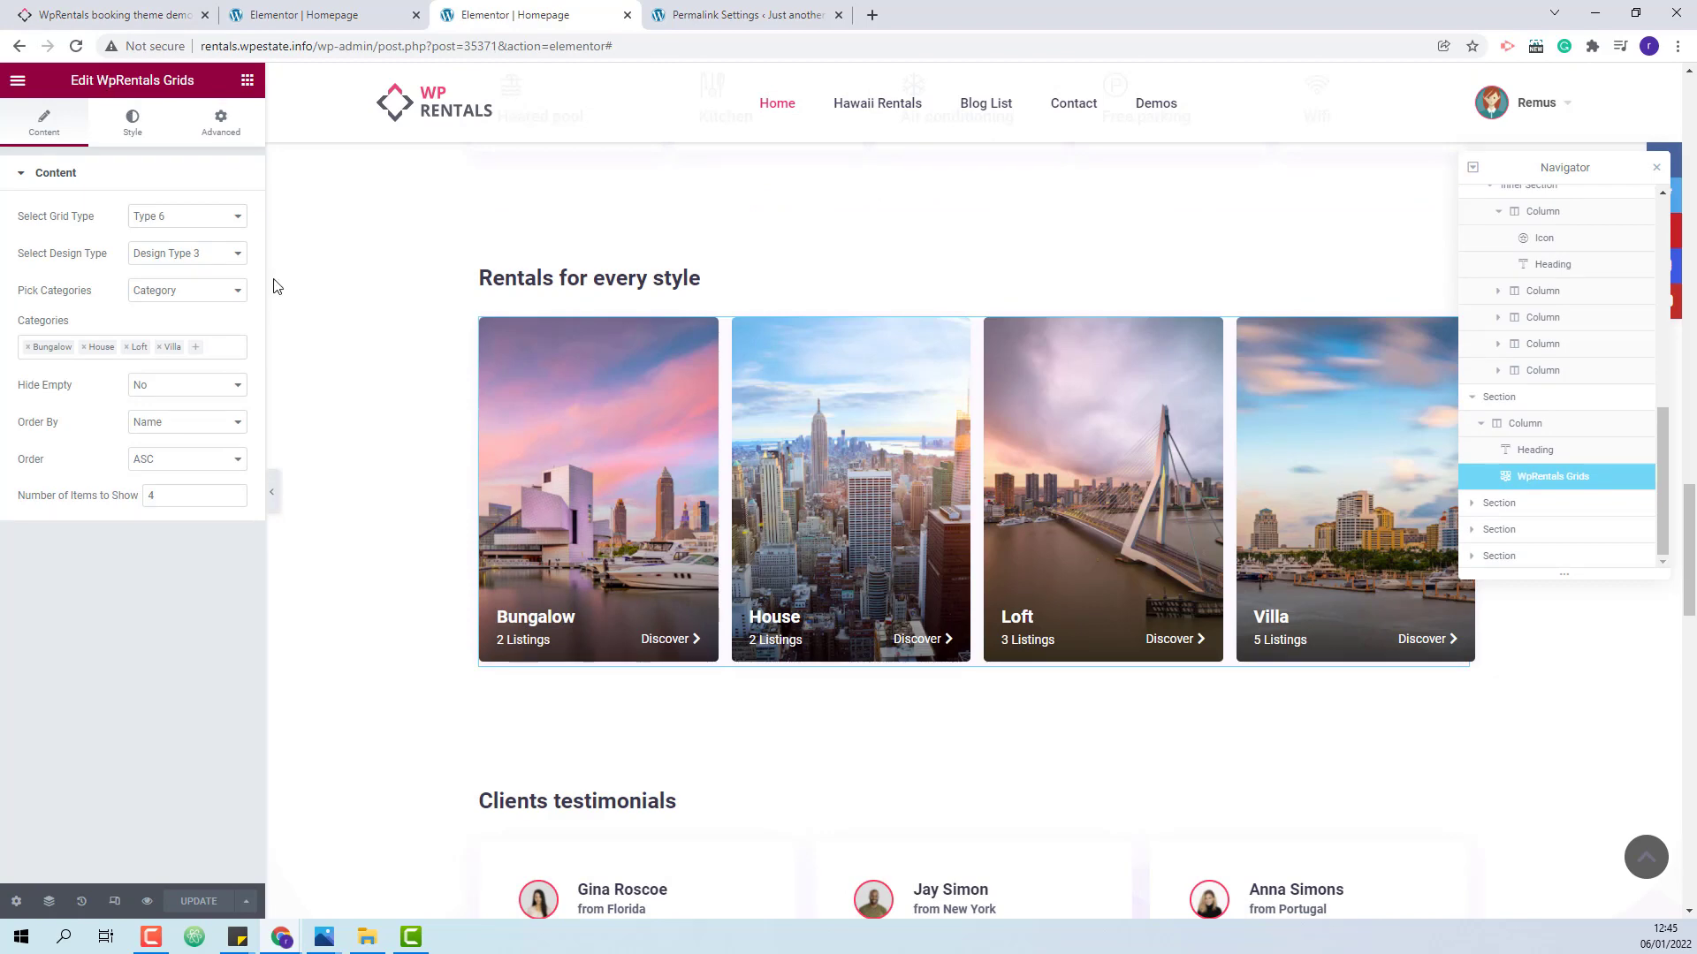
click(163, 290)
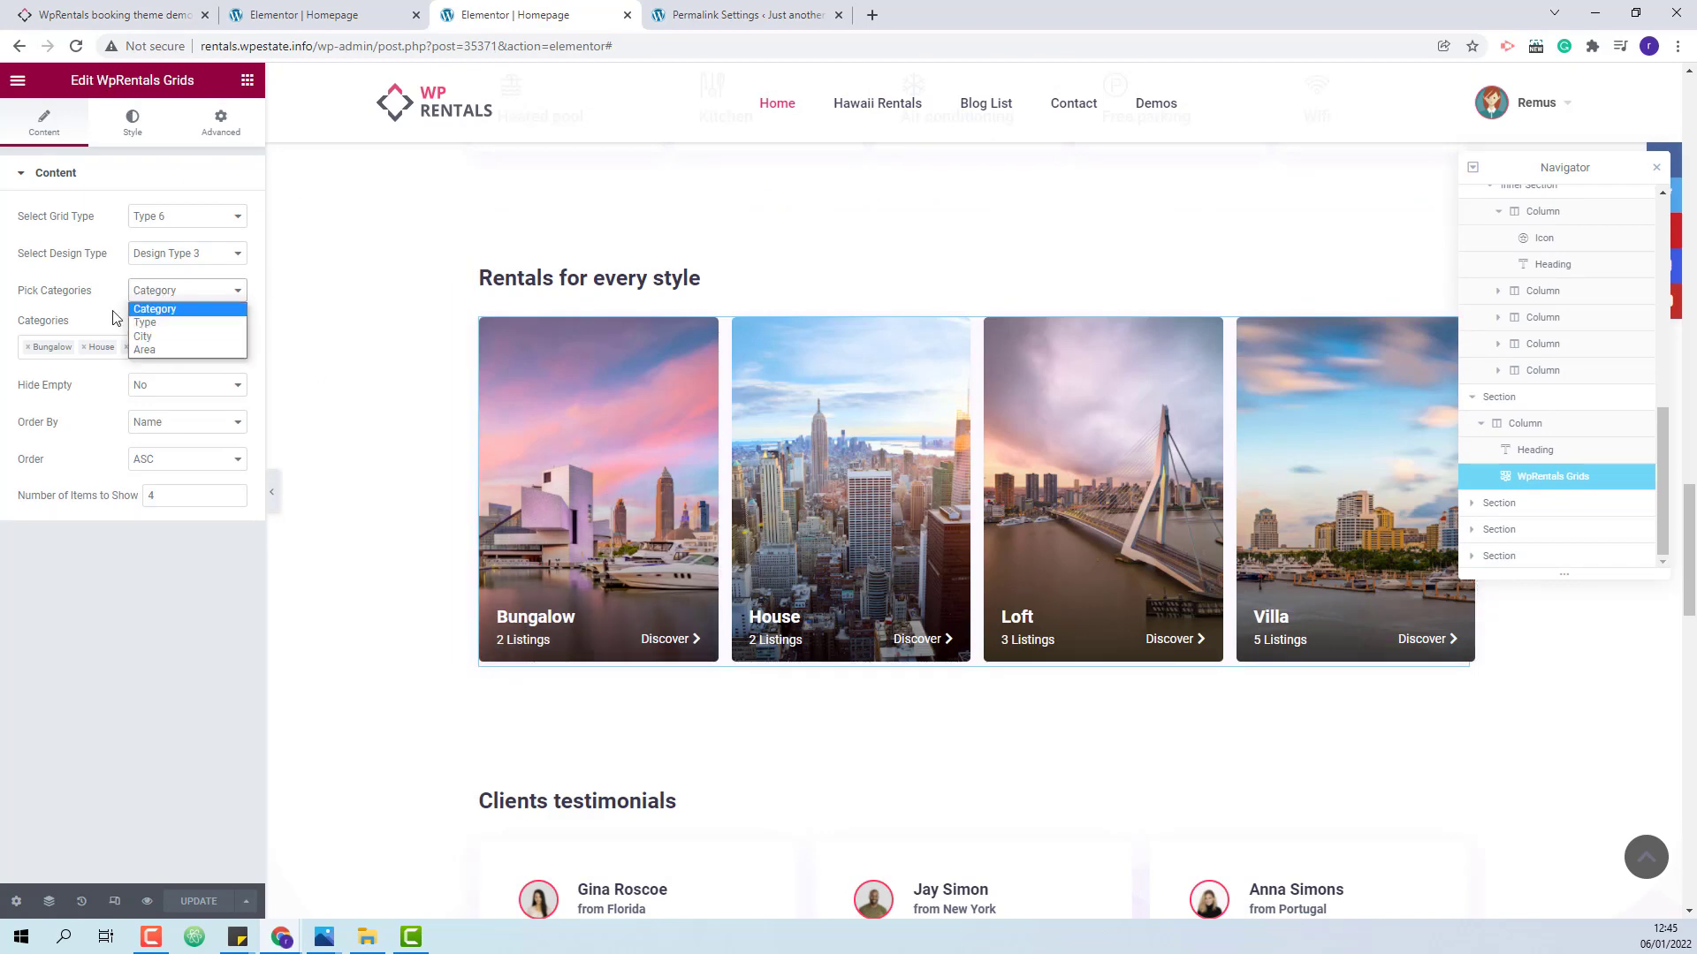
click(156, 310)
scroll(829, 629, down, 5)
click(665, 560)
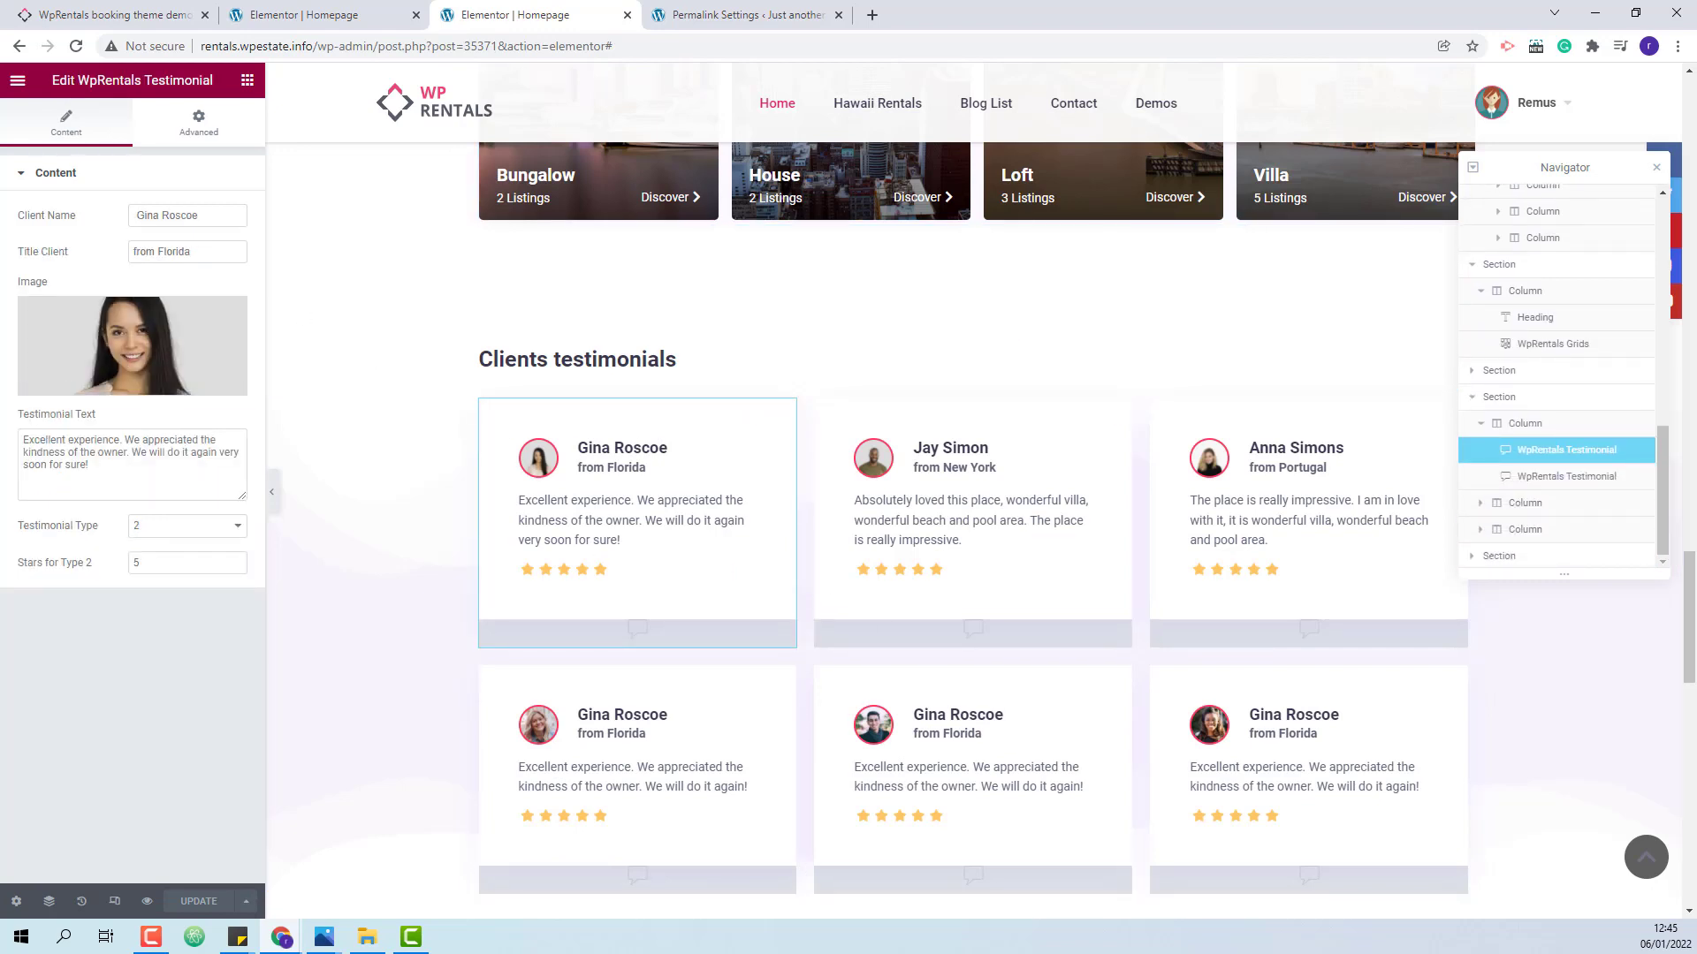
Examine the contact section's Plan the perfect trip heading, its image column's background style, and the Contact Form Builder's Name field settings.
scroll(745, 408, down, 5)
click(1008, 750)
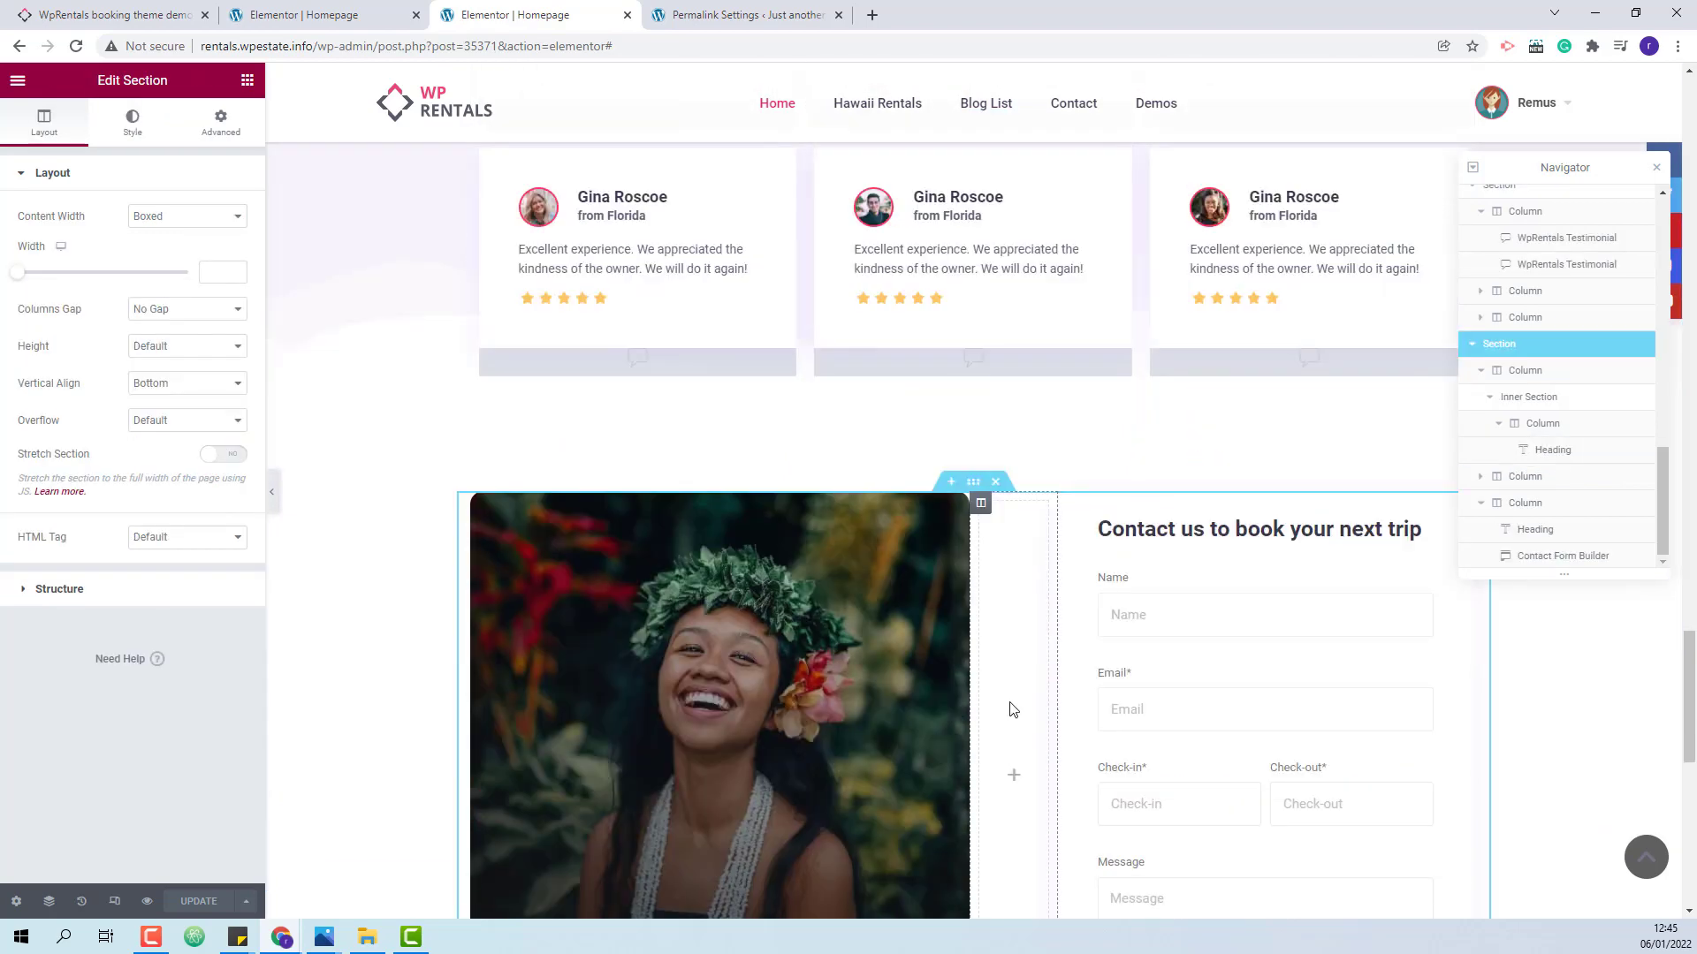
scroll(1007, 704, down, 2)
scroll(941, 553, down, 1)
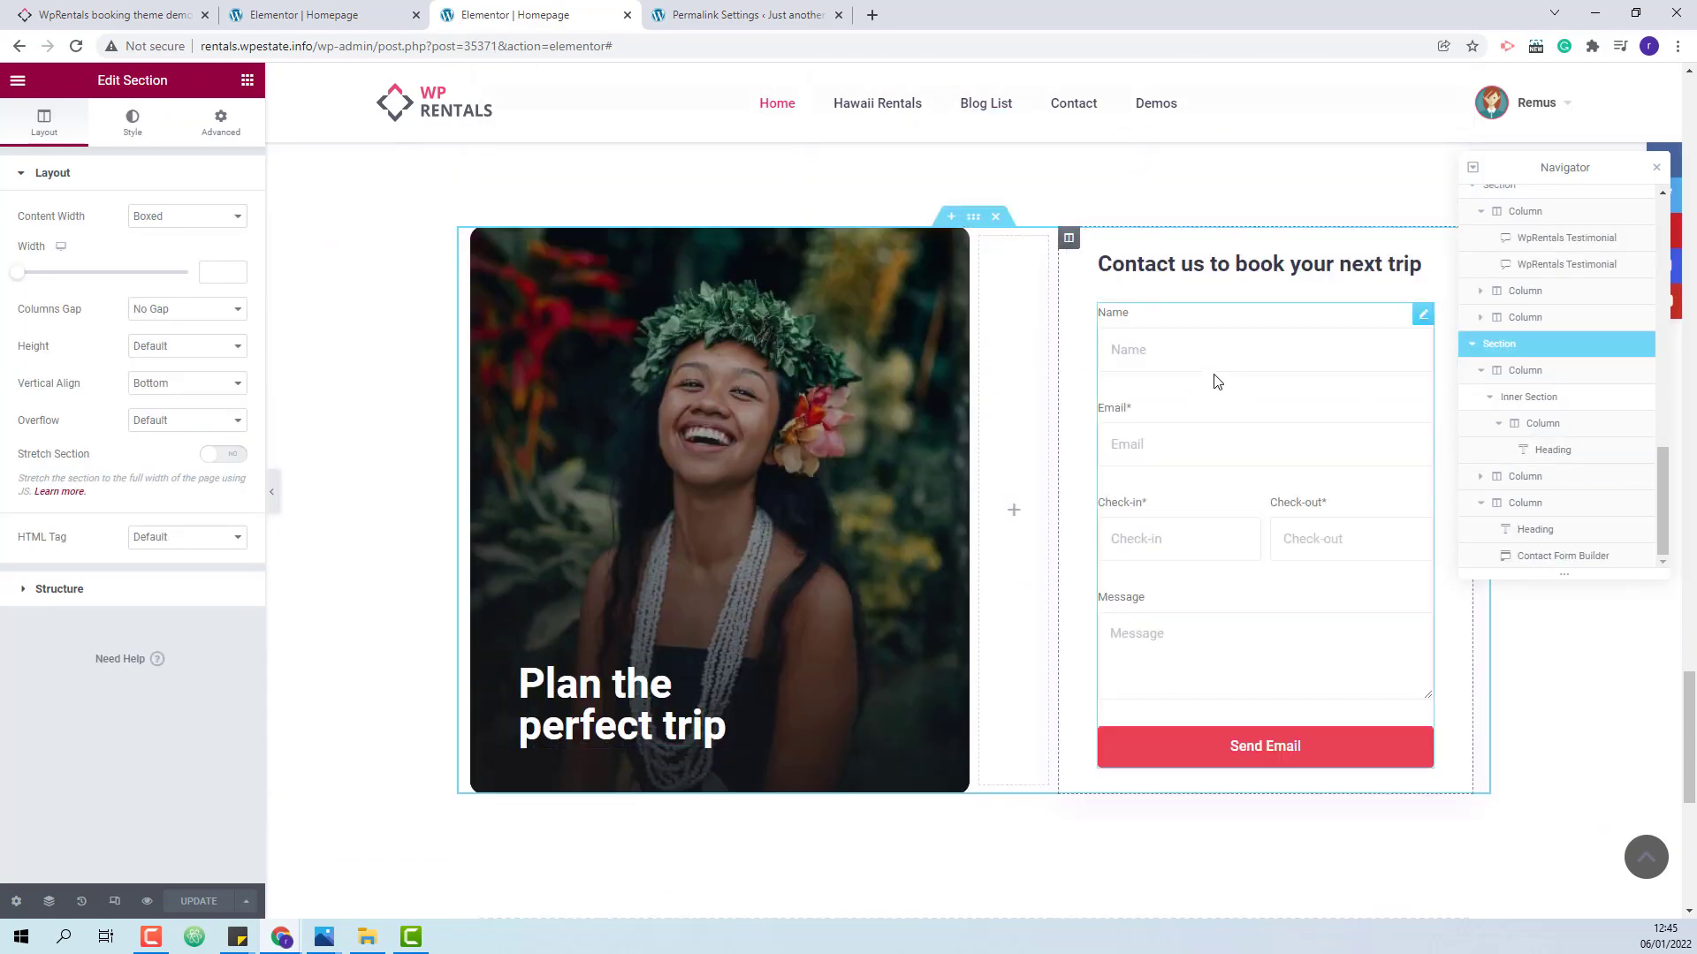
click(1560, 452)
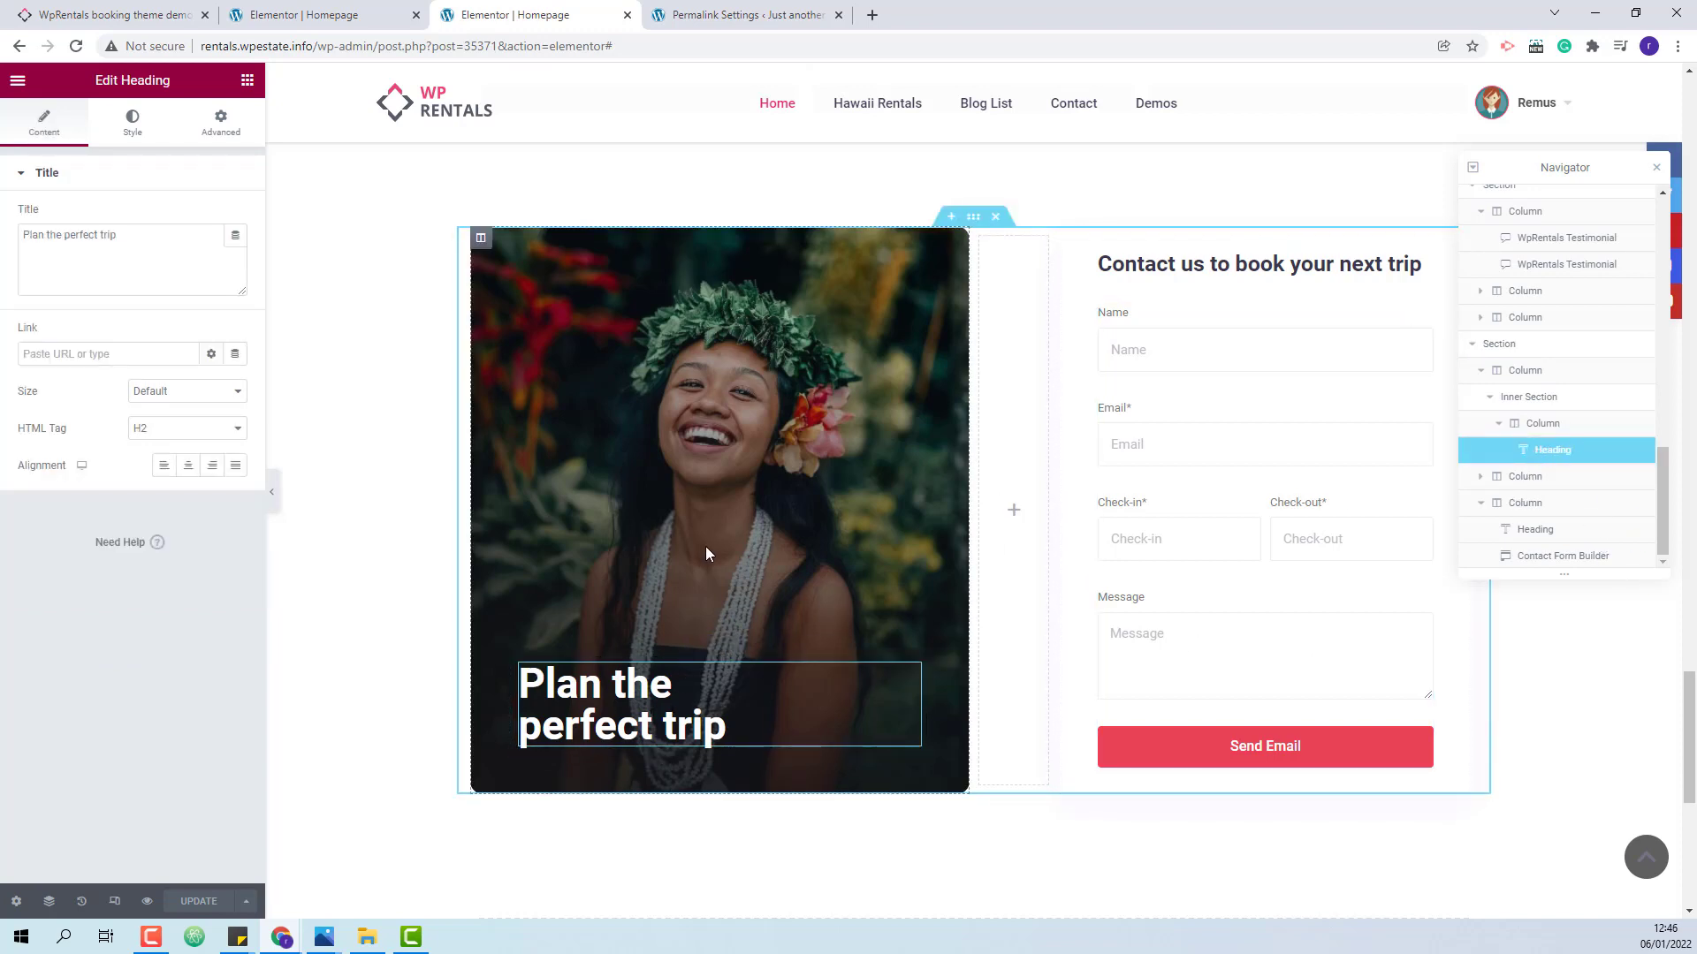
click(1525, 372)
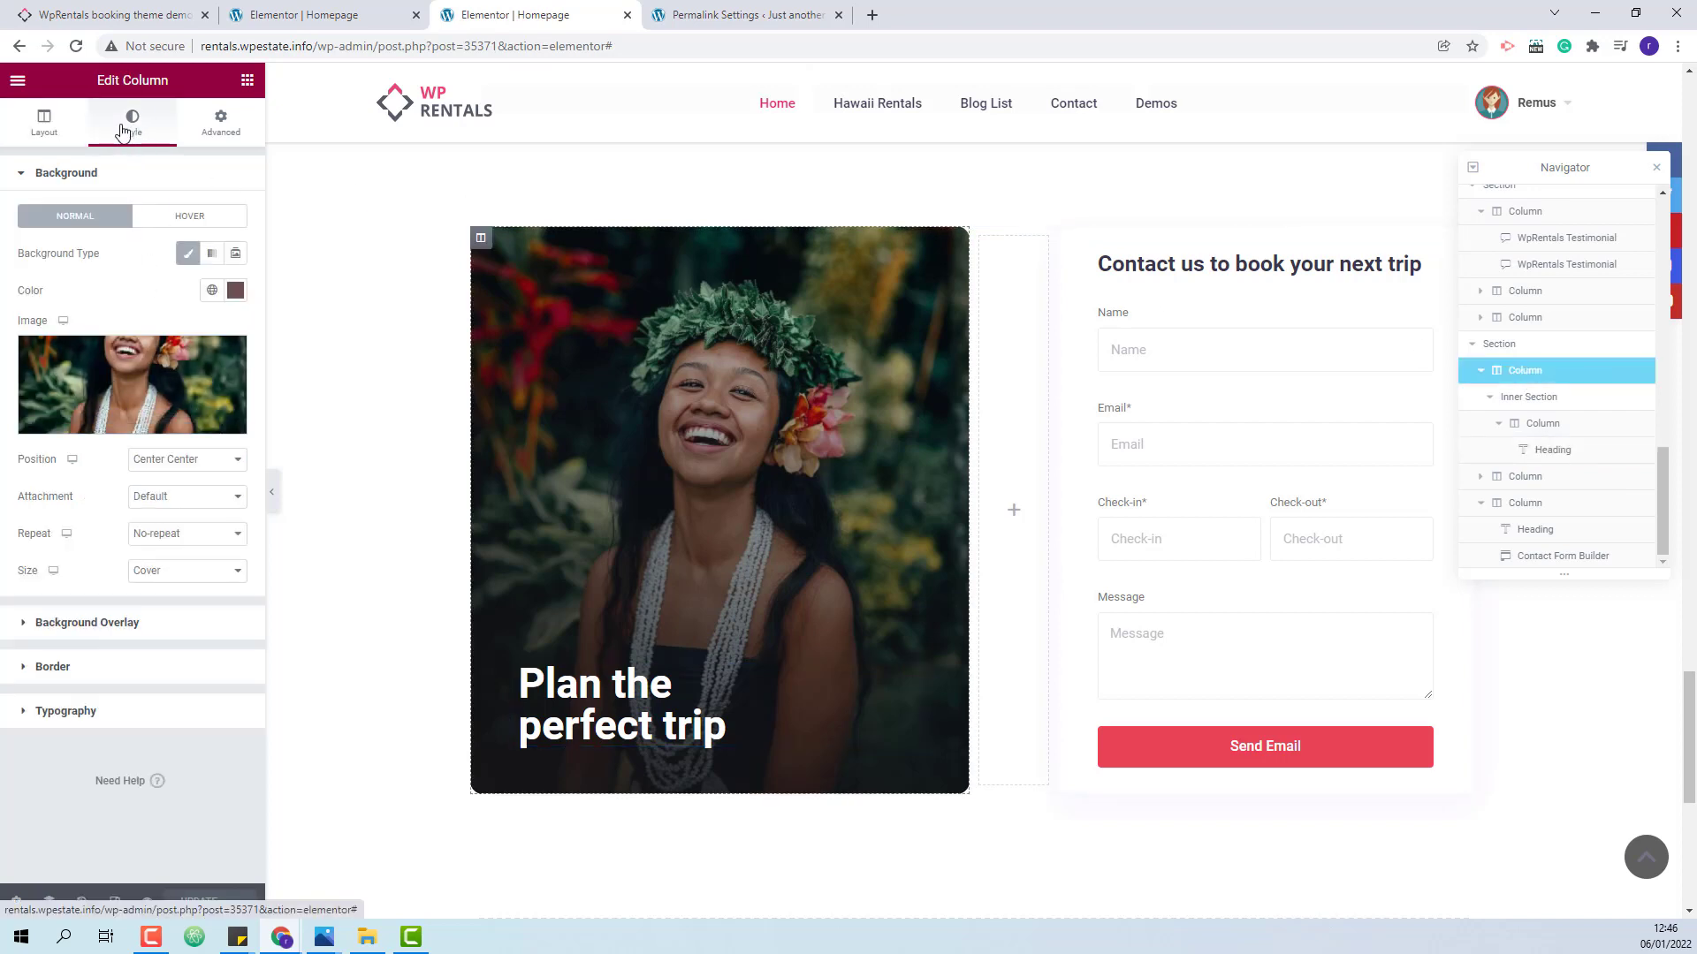
click(1219, 492)
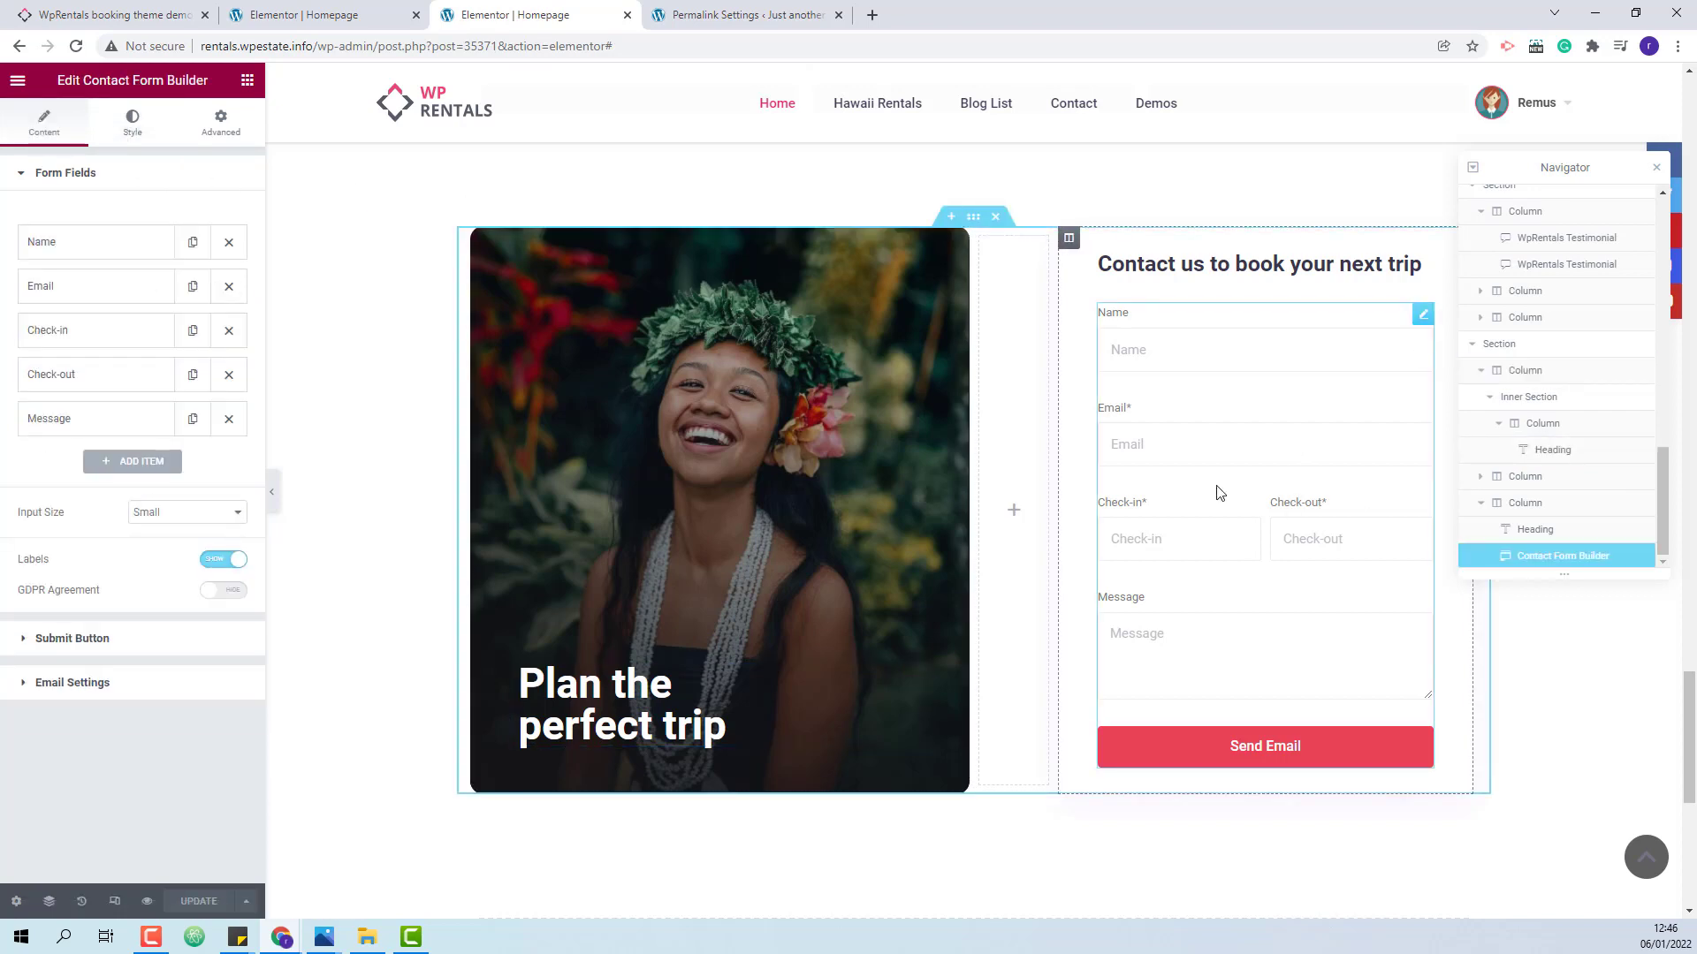
click(106, 243)
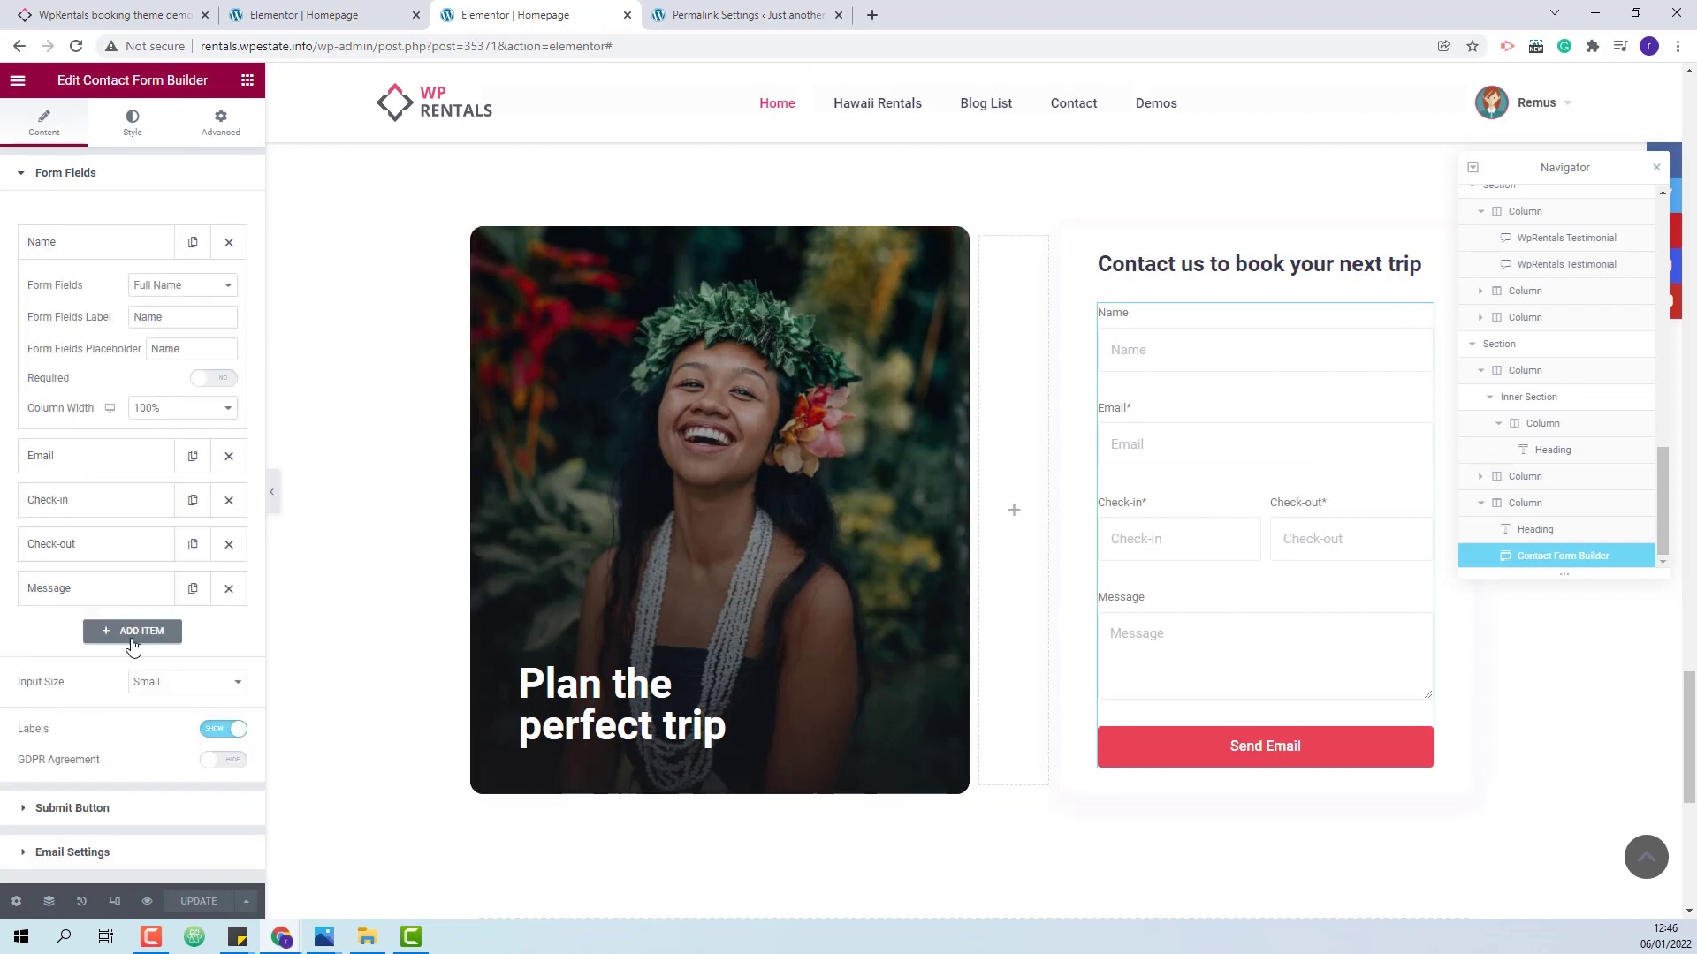